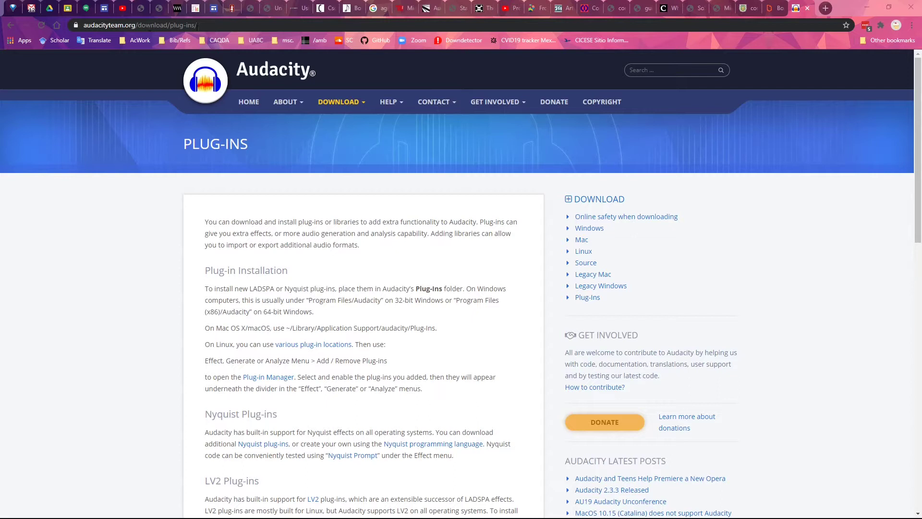
# Read through the plug-ins page, covering installation, Nyquist, LV2, VST, Audio Unit, Module and LADSPA plug-ins, and libraries
pyautogui.moveTo(336, 105)
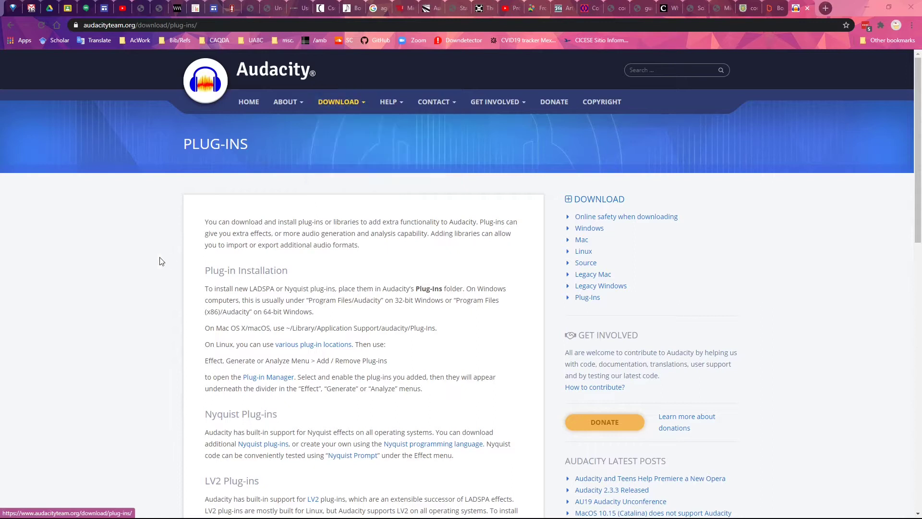
pyautogui.scroll(-1, 202, 249)
pyautogui.scroll(-1, 202, 249)
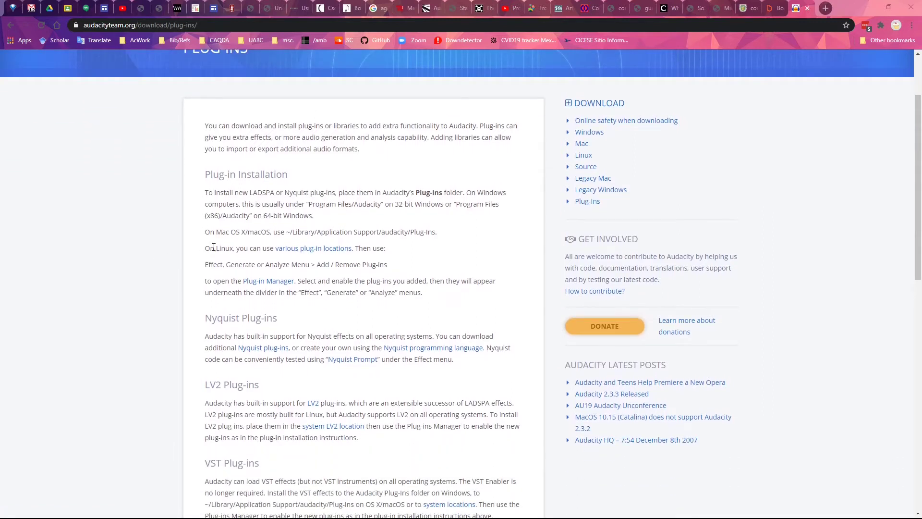
pyautogui.scroll(-4, 181, 241)
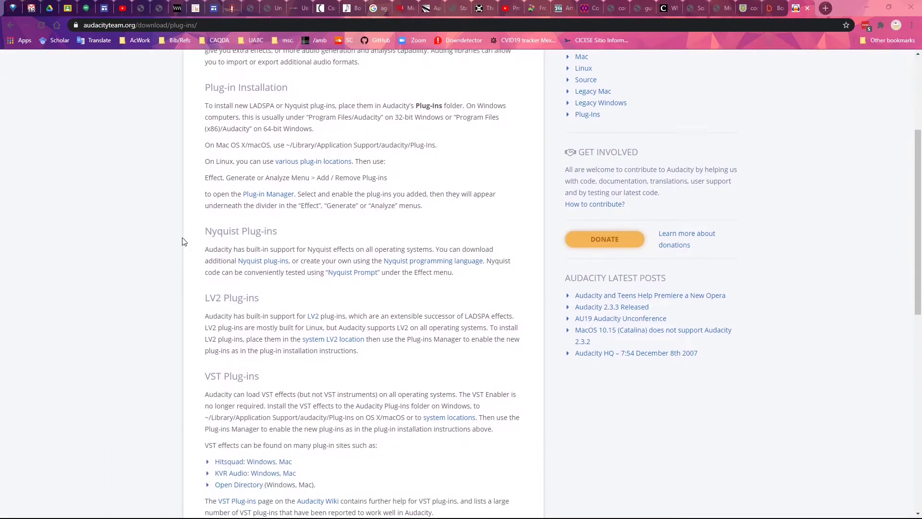
pyautogui.scroll(-1, 187, 240)
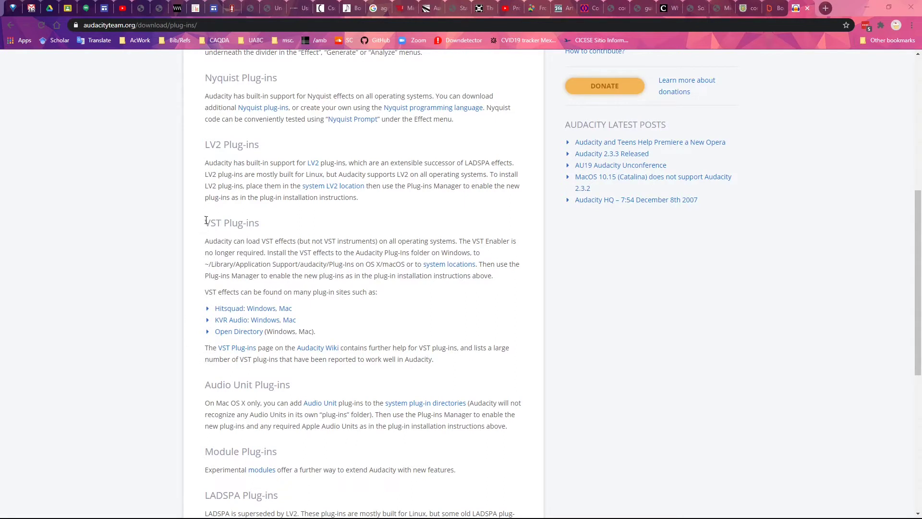
pyautogui.scroll(-3, 208, 446)
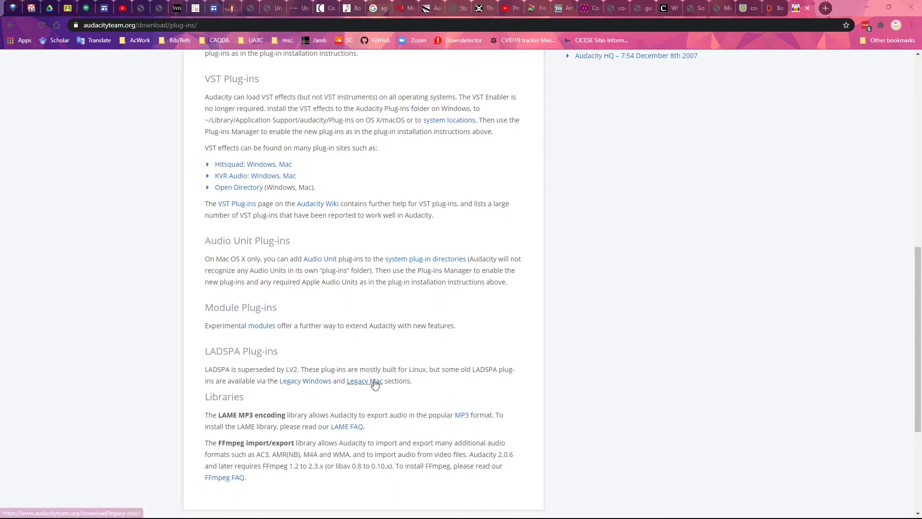
pyautogui.scroll(2, 265, 377)
pyautogui.scroll(3, 258, 353)
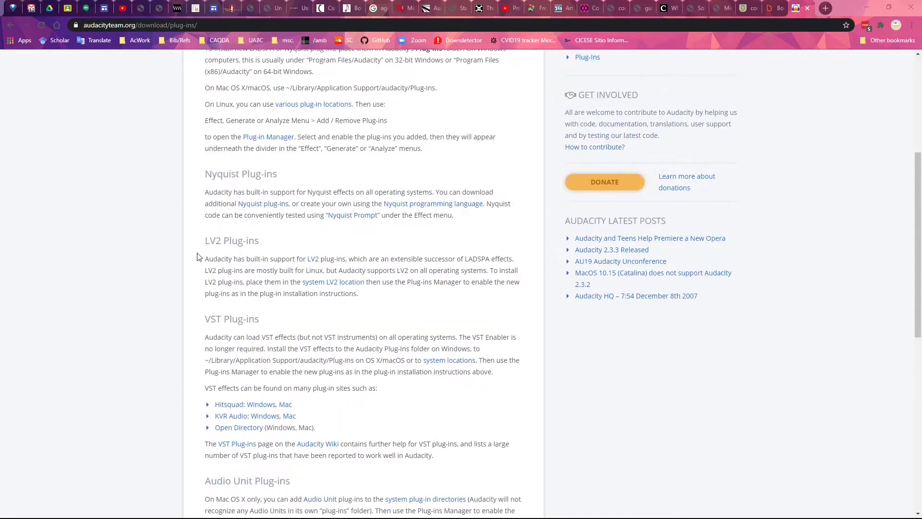
pyautogui.scroll(1, 199, 249)
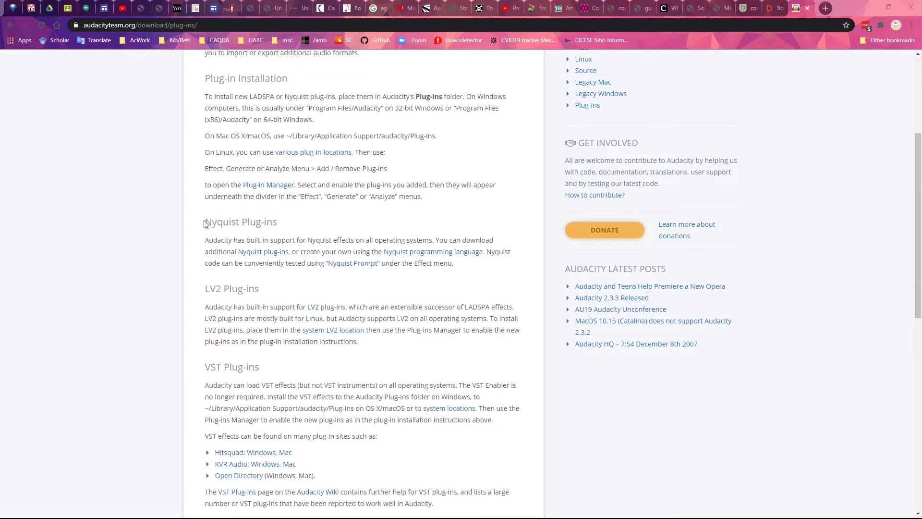
# Review the Nyquist Plug-ins heading and the introductory paragraph on adding plug-ins, then skim the whole page again
pyautogui.moveTo(203, 224); pyautogui.dragTo(281, 223)
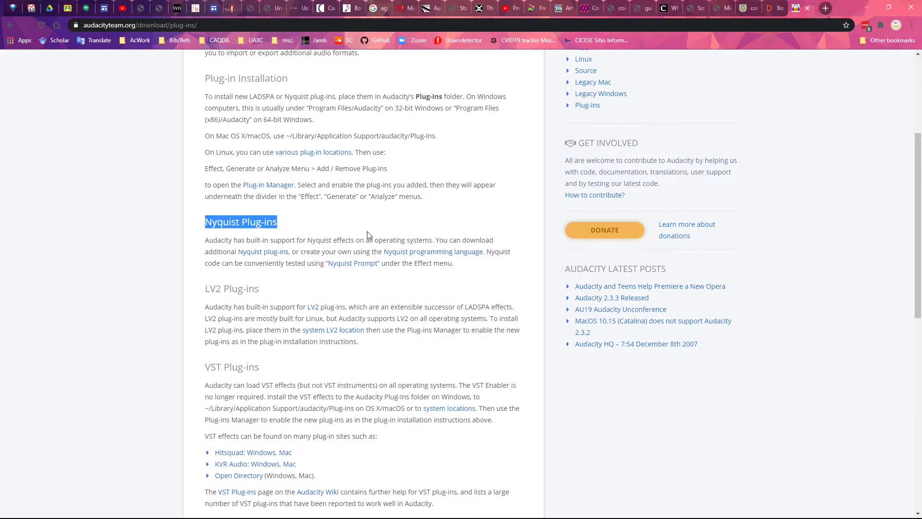
pyautogui.click(341, 280)
pyautogui.scroll(2, 323, 236)
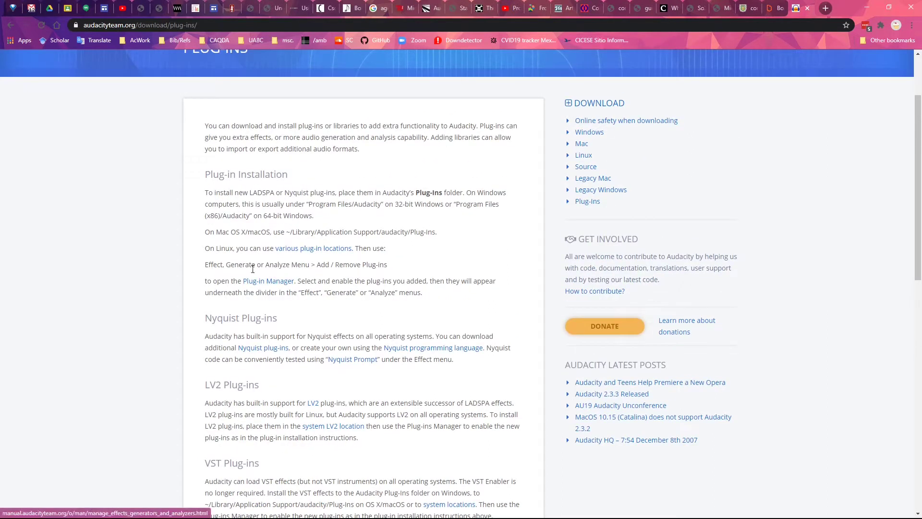
pyautogui.scroll(2, 404, 192)
pyautogui.moveTo(349, 133)
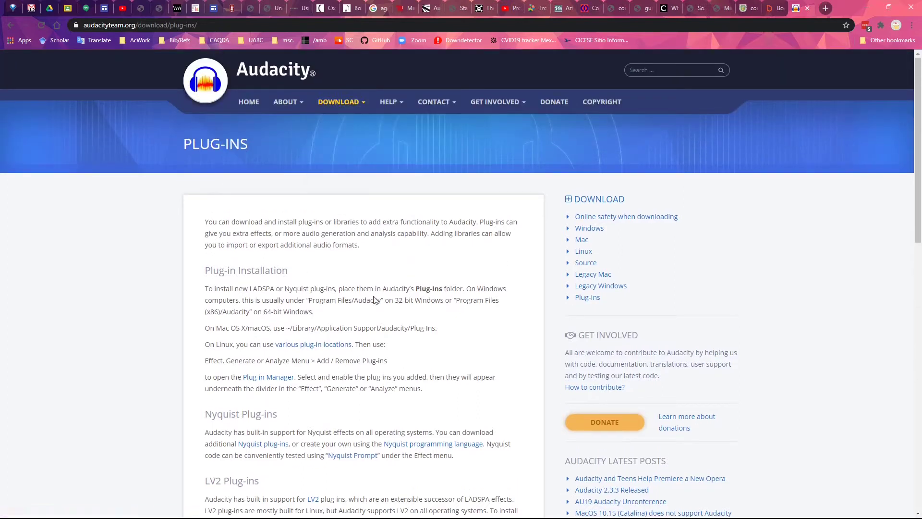
pyautogui.scroll(-2, 305, 286)
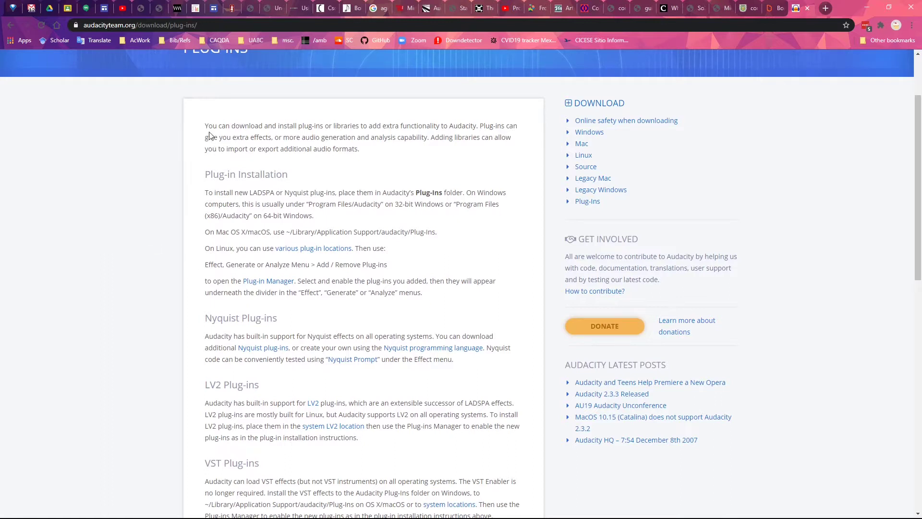
pyautogui.moveTo(205, 126); pyautogui.dragTo(368, 151)
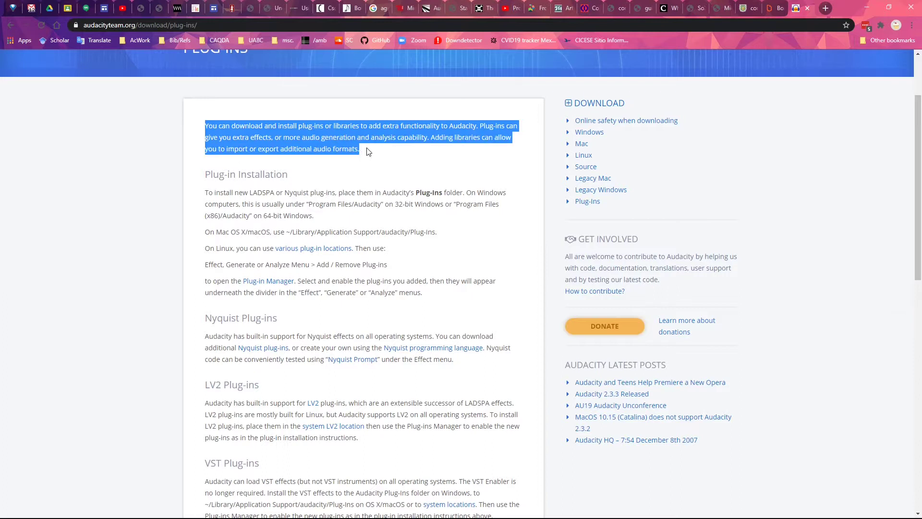
pyautogui.click(279, 170)
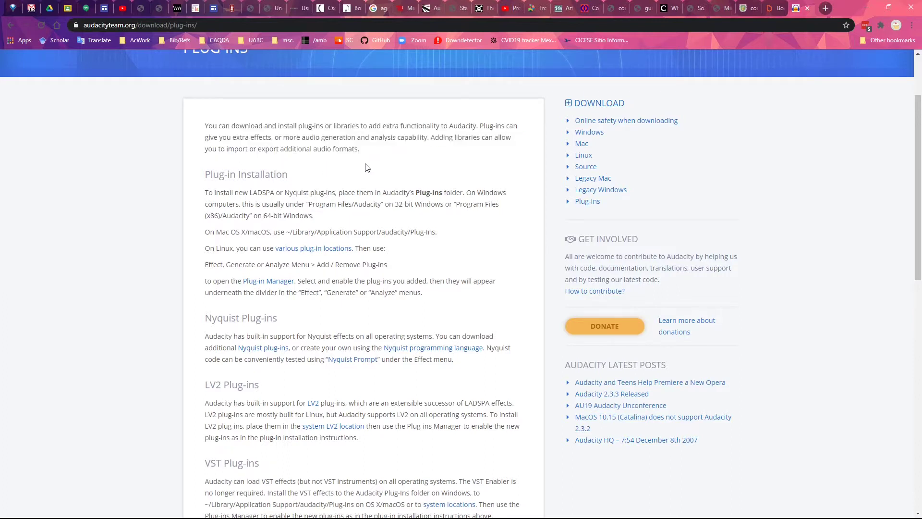
pyautogui.scroll(-12, 203, 274)
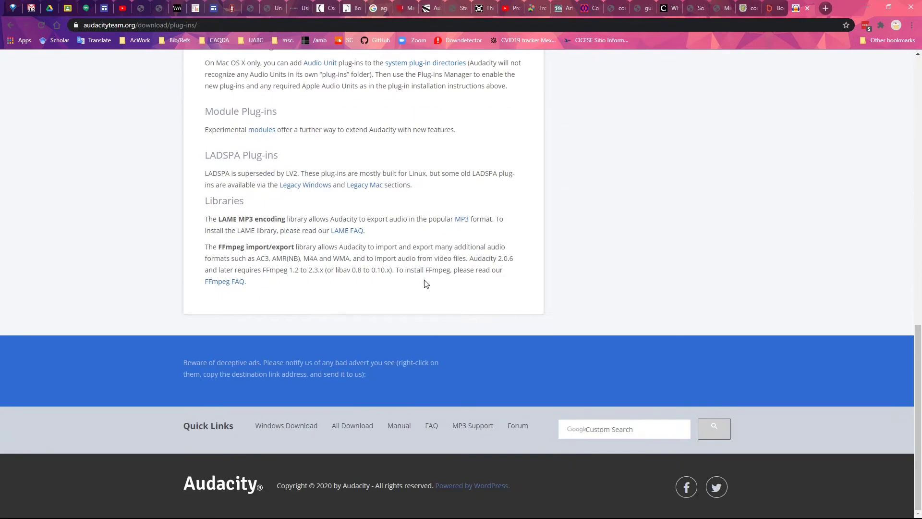
pyautogui.scroll(15, 425, 284)
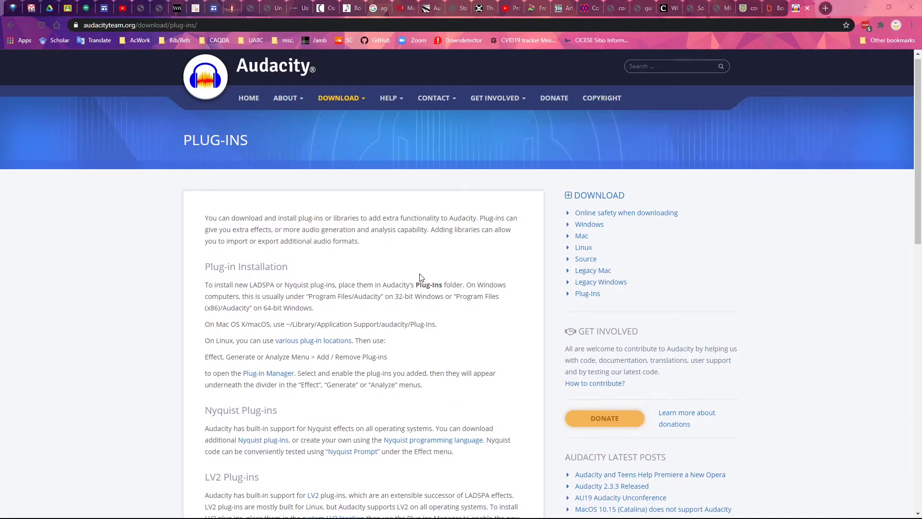
# Switch to Audacity, solo the Paris street recording track, and listen to it from the start and from about 25 seconds
pyautogui.hotkey('alt', 'Tab')
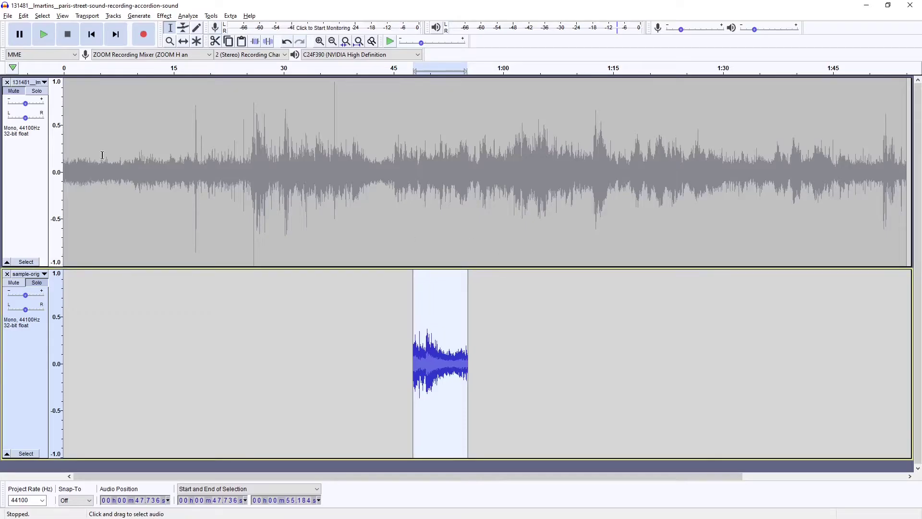
pyautogui.click(36, 92)
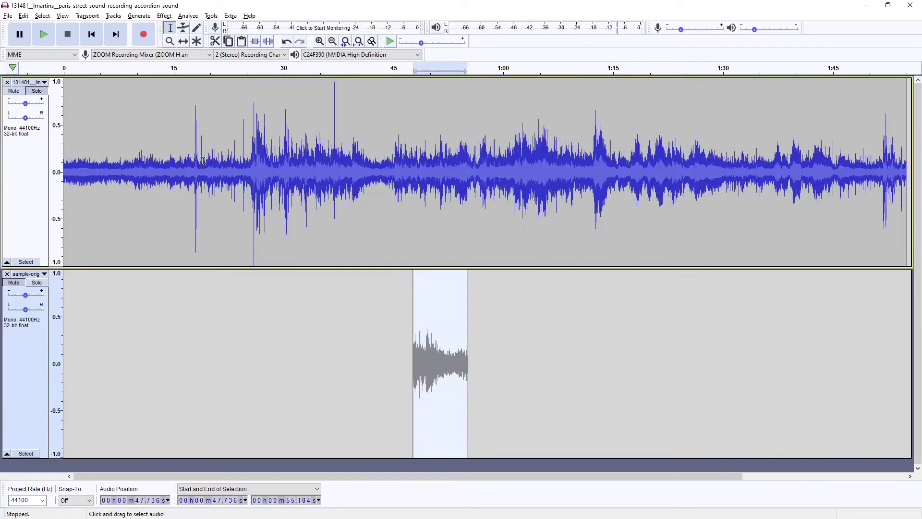
pyautogui.click(95, 41)
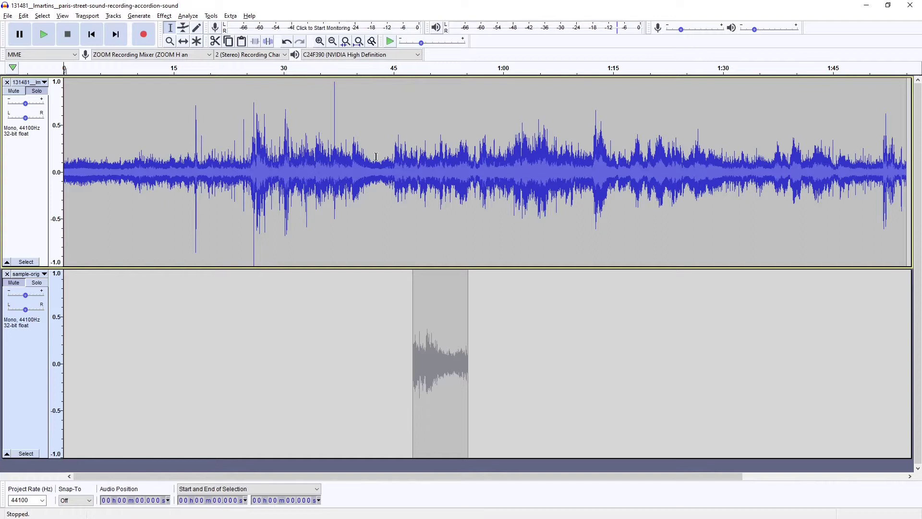
pyautogui.press('space')
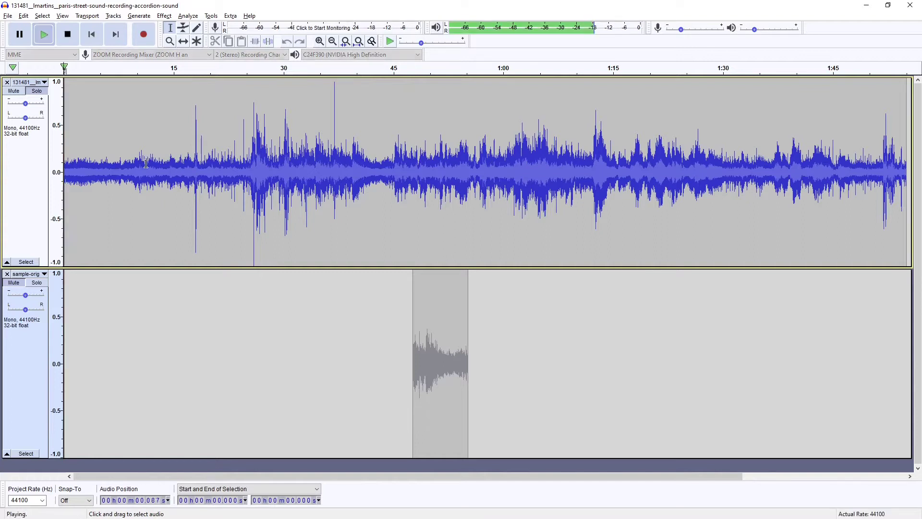
pyautogui.click(248, 202)
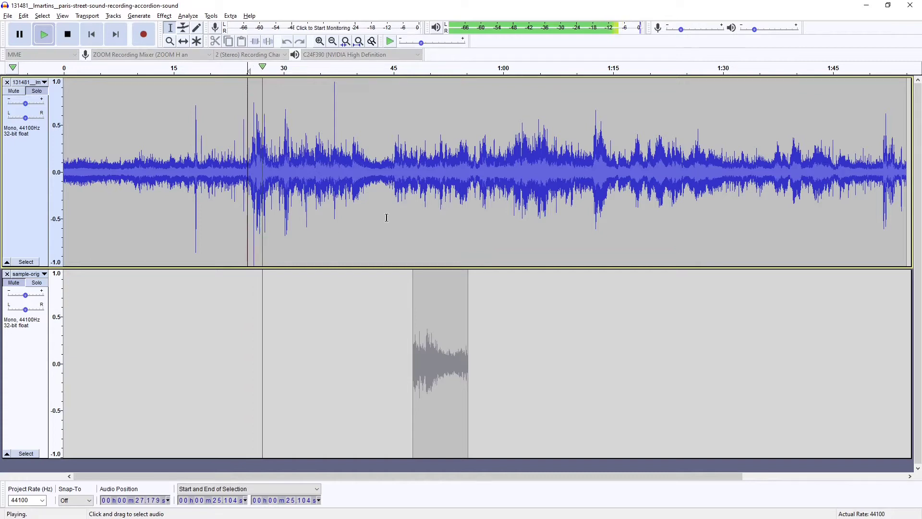
pyautogui.press('space')
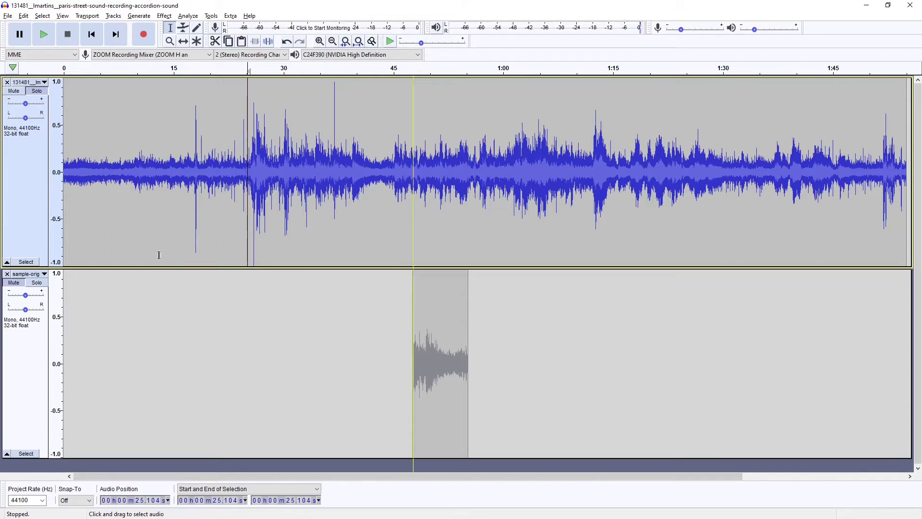
# Solo the sample-orig track and shift its clip earlier so it starts at about 19.7 seconds
pyautogui.click(37, 283)
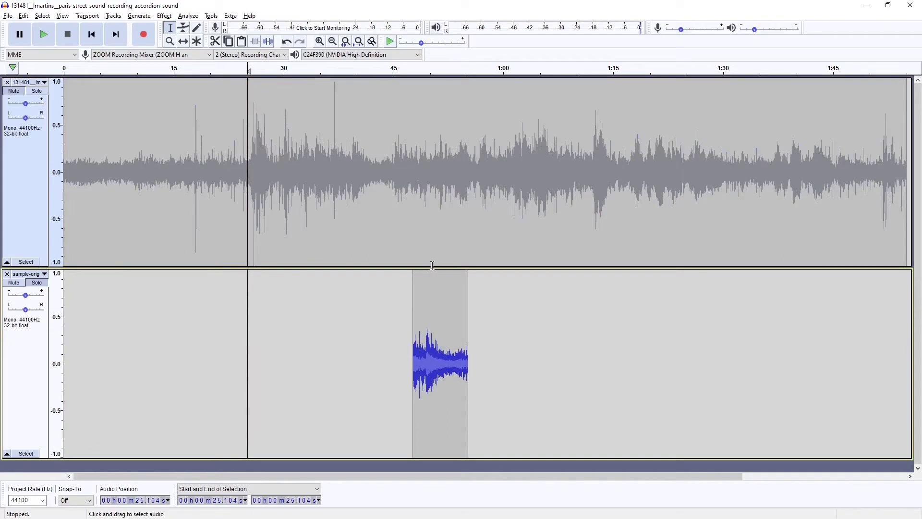
pyautogui.moveTo(434, 268); pyautogui.dragTo(426, 159)
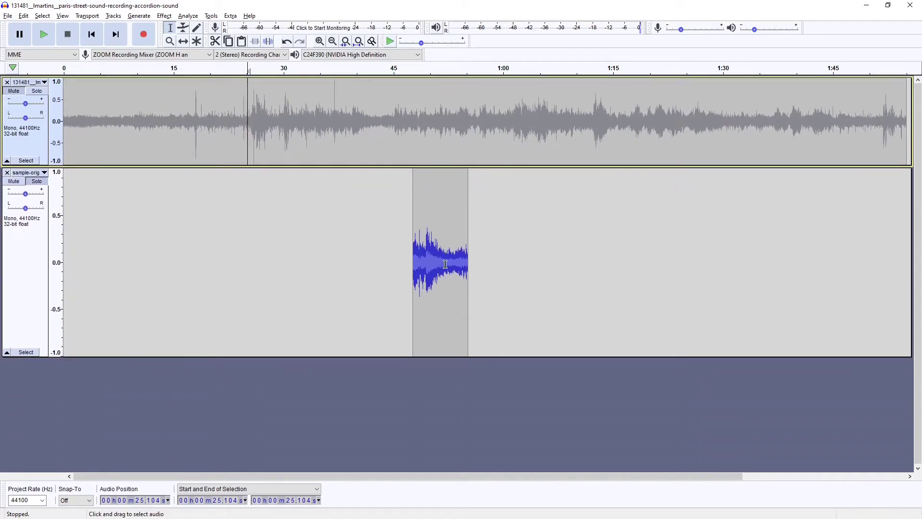
pyautogui.hotkey('ctrl', '1')
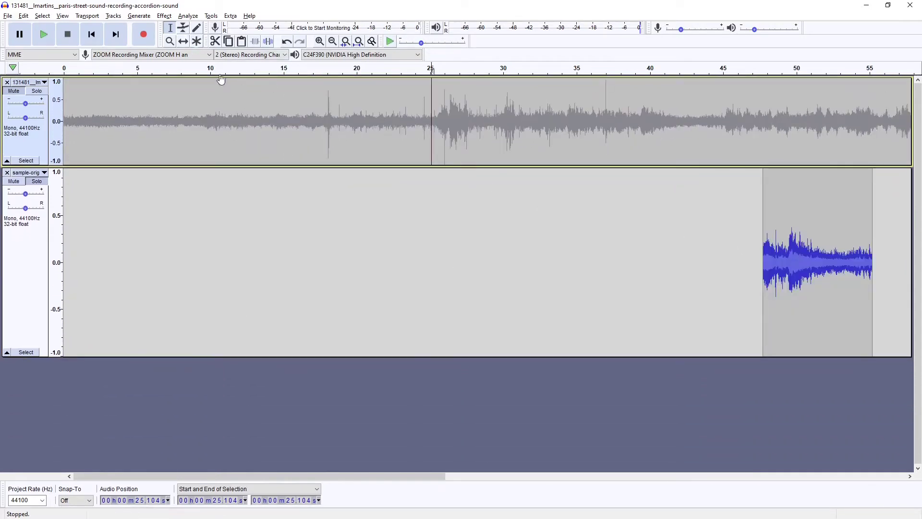
pyautogui.click(183, 42)
pyautogui.moveTo(799, 235); pyautogui.dragTo(407, 225)
pyautogui.hotkey('ctrl', 'shift', 'f')
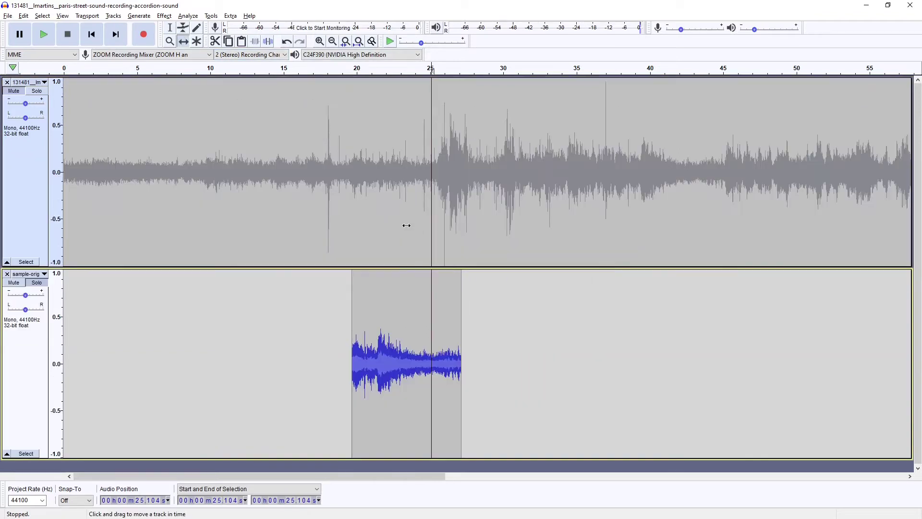
pyautogui.hotkey('ctrl', '3')
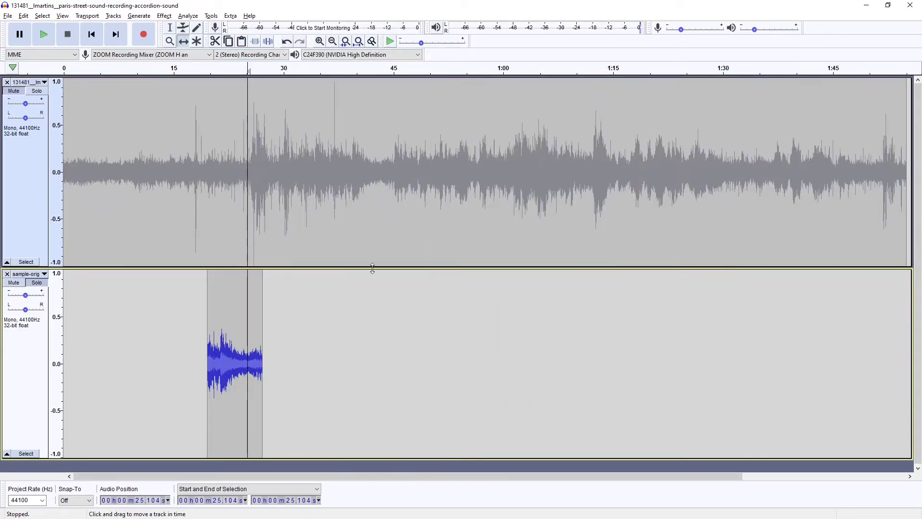
# Select the entire sample-orig clip and play it back
pyautogui.click(170, 27)
pyautogui.doubleClick(230, 319)
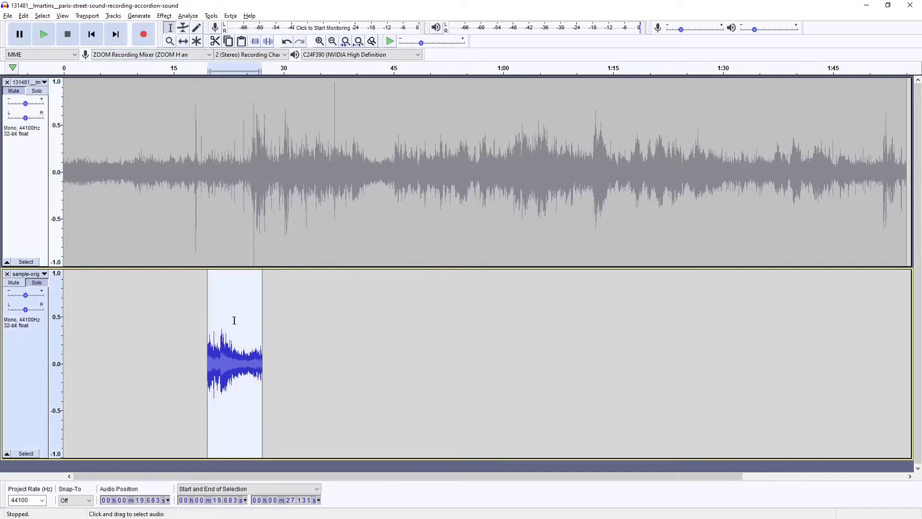
pyautogui.press('space')
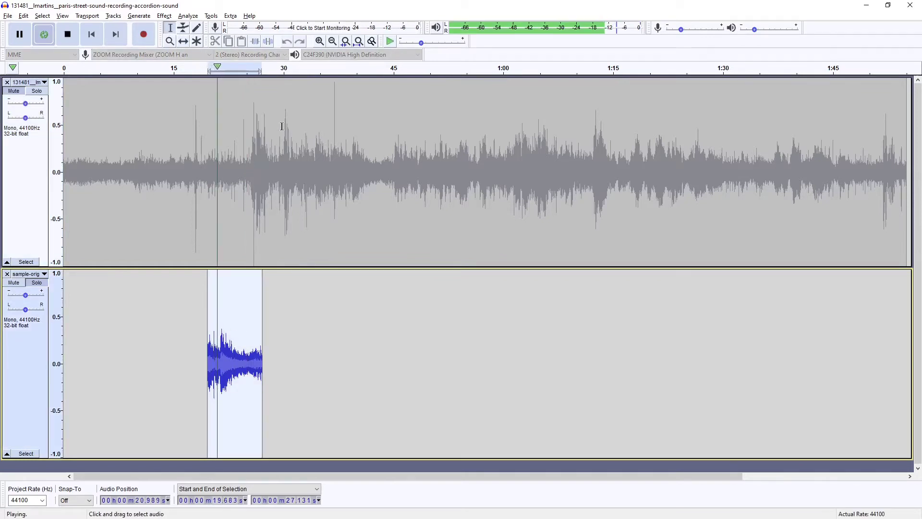
# Shift the sample-orig clip to start at about 43.7 seconds and return to the Selection tool
pyautogui.click(185, 45)
pyautogui.moveTo(240, 313); pyautogui.dragTo(414, 322)
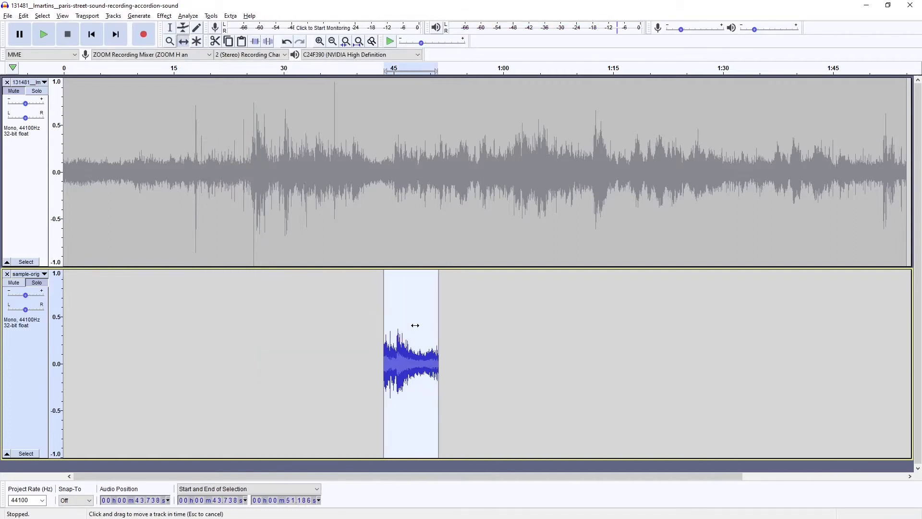
pyautogui.hotkey('ctrl', '1')
pyautogui.click(170, 28)
# Examine the built-in and plug-in effects available, along with the macro and Nyquist Prompt tools
pyautogui.click(164, 16)
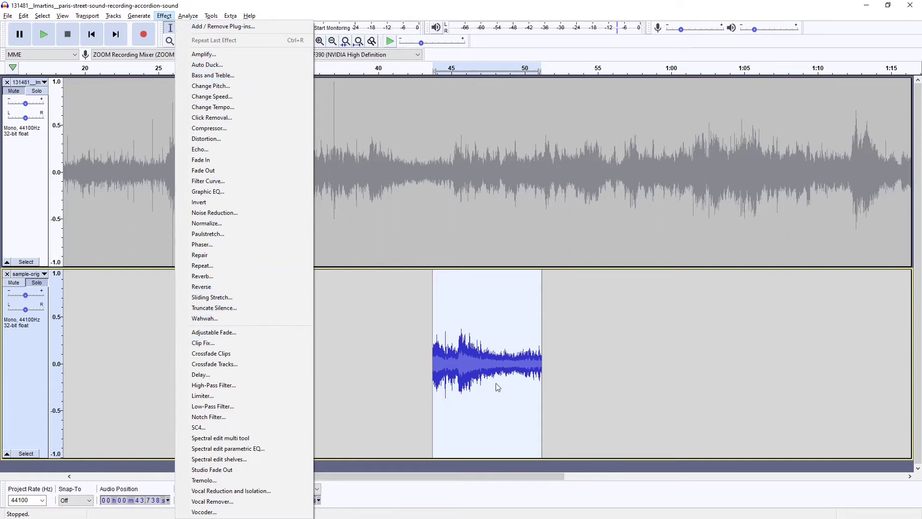
pyautogui.click(407, 332)
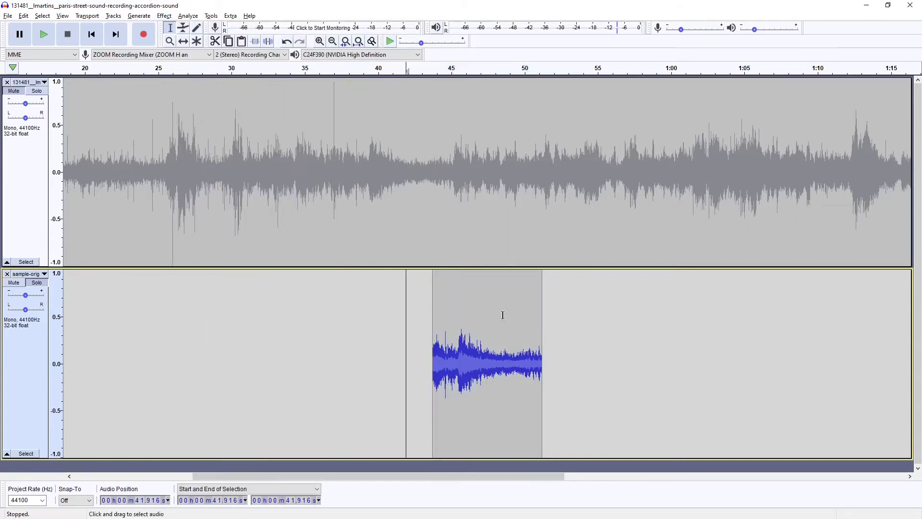
pyautogui.click(164, 16)
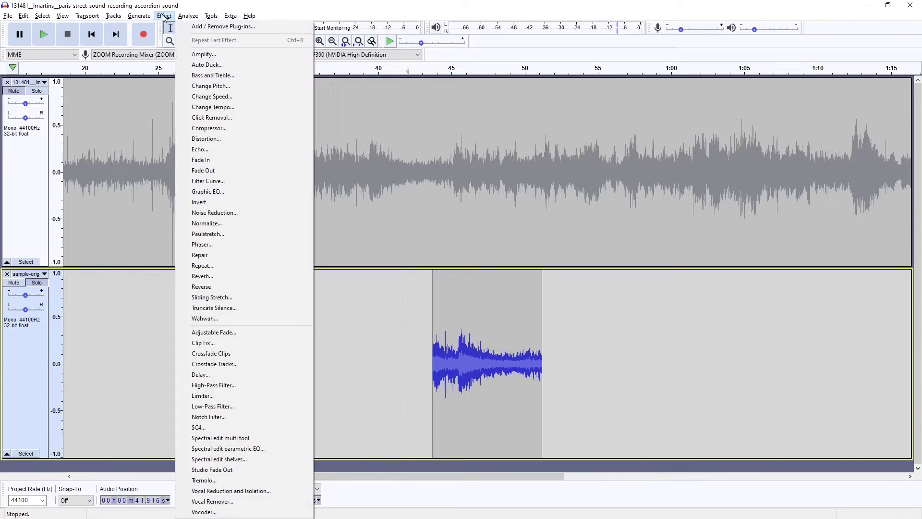
pyautogui.click(164, 17)
pyautogui.click(163, 17)
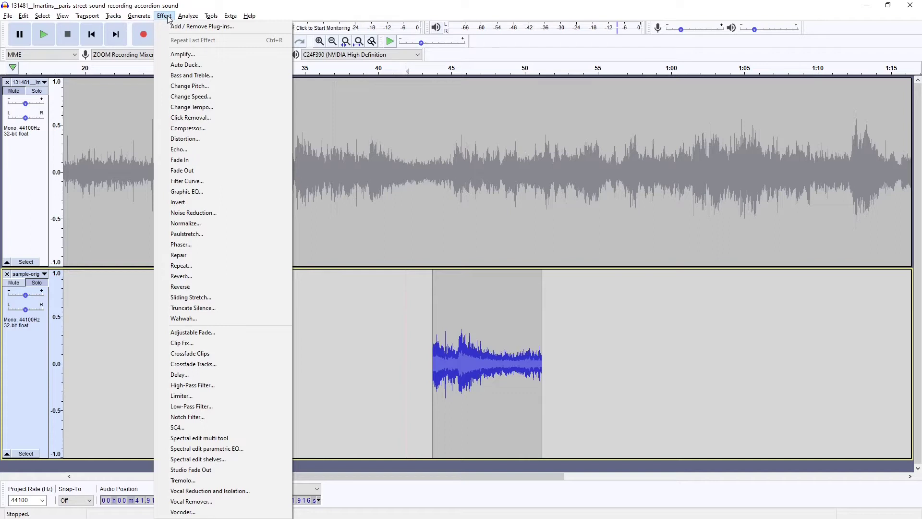
pyautogui.click(166, 16)
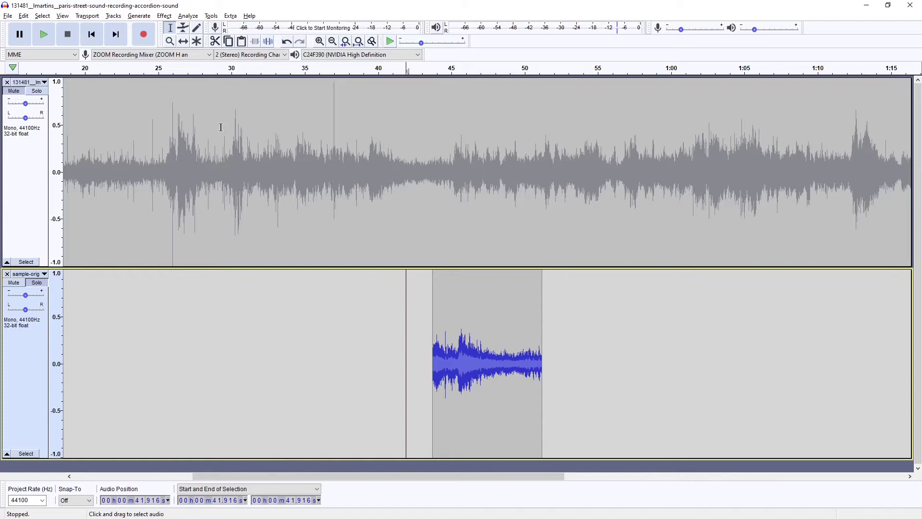
pyautogui.click(164, 16)
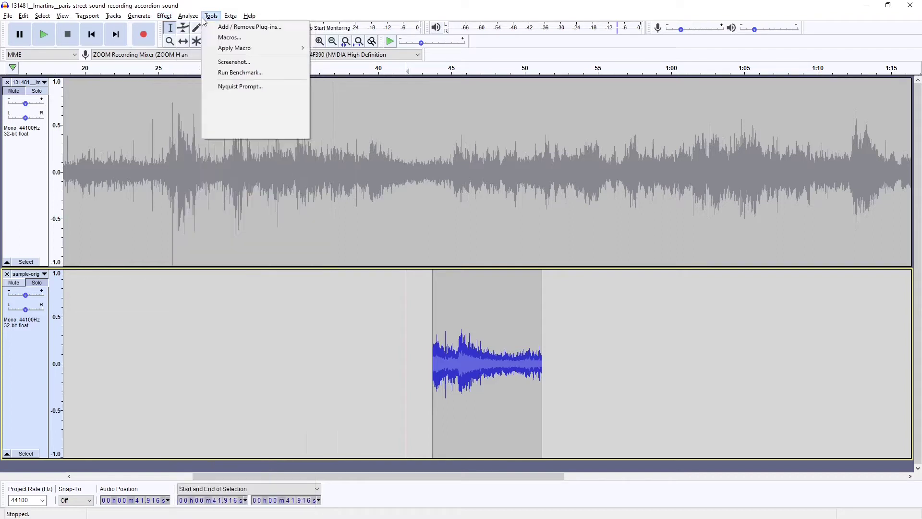
pyautogui.click(163, 15)
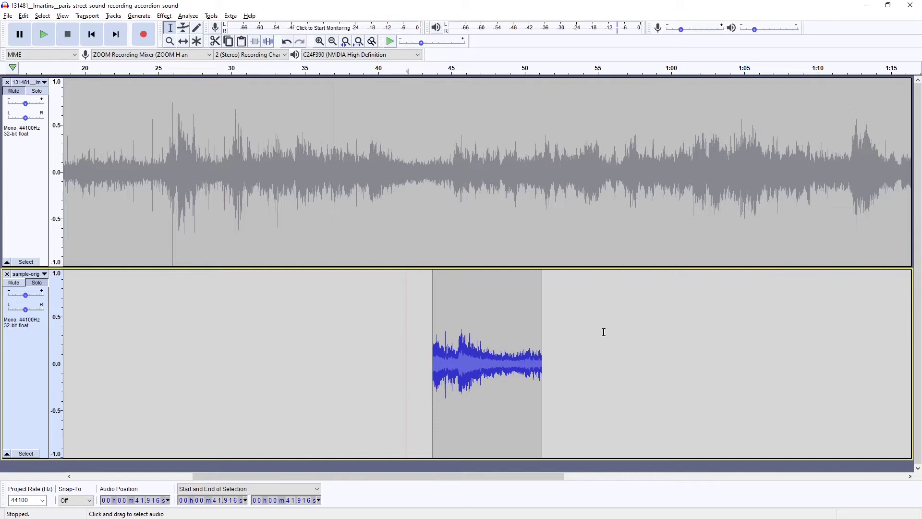
pyautogui.click(428, 290)
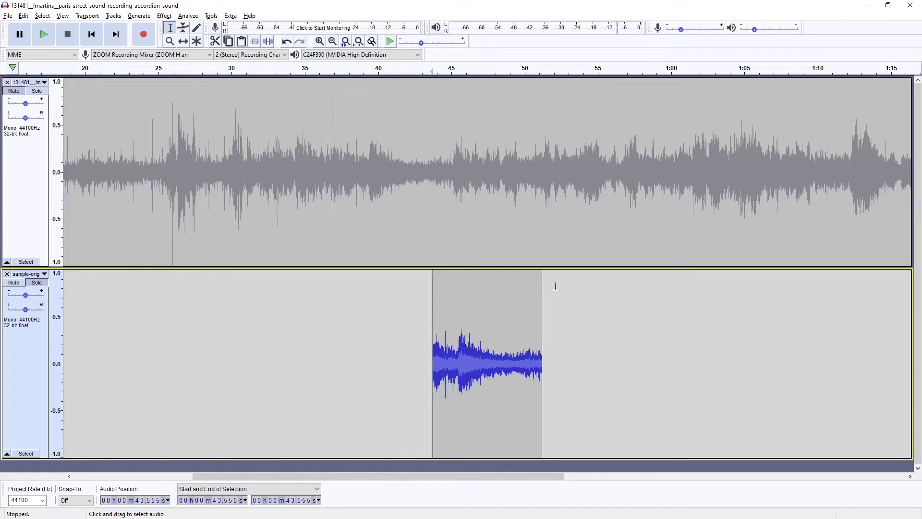
pyautogui.click(594, 291)
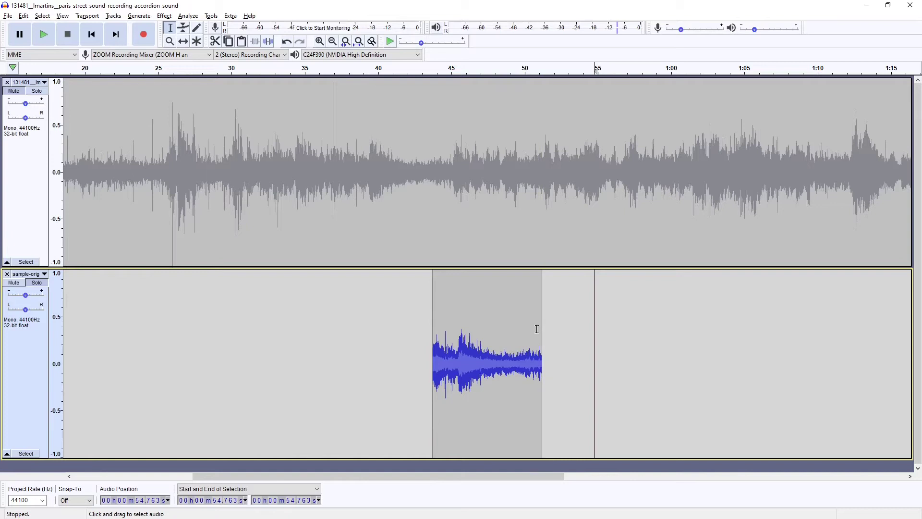
pyautogui.click(473, 323)
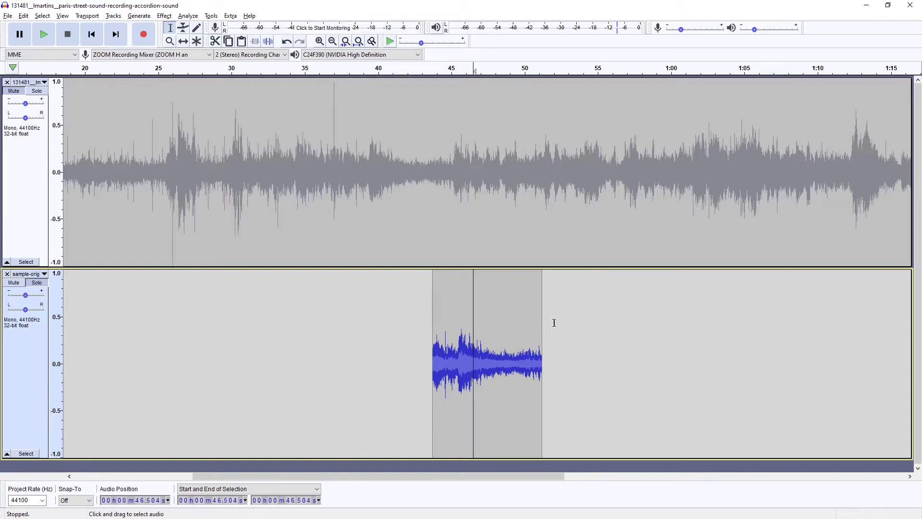
# Apply Echo with a 1-second delay and a 0.5 decay factor to the entire sample-orig clip and play it back
pyautogui.doubleClick(452, 314)
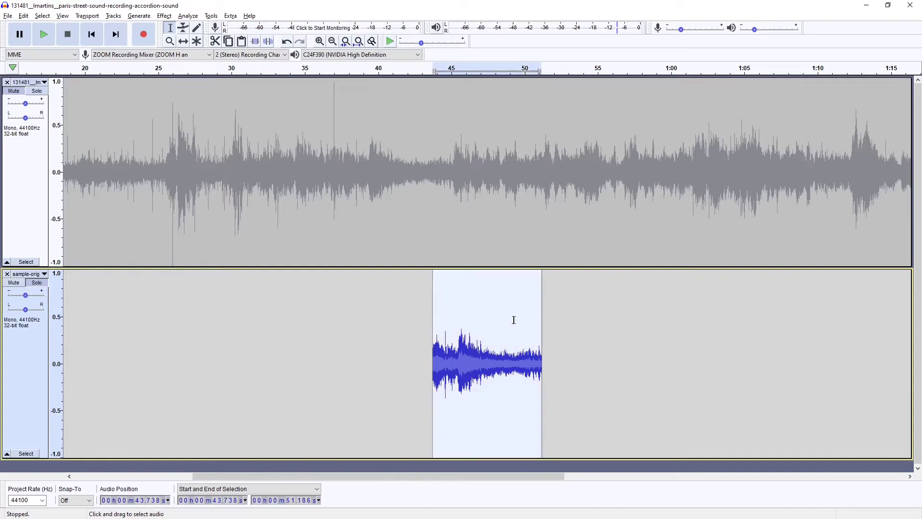
pyautogui.click(169, 16)
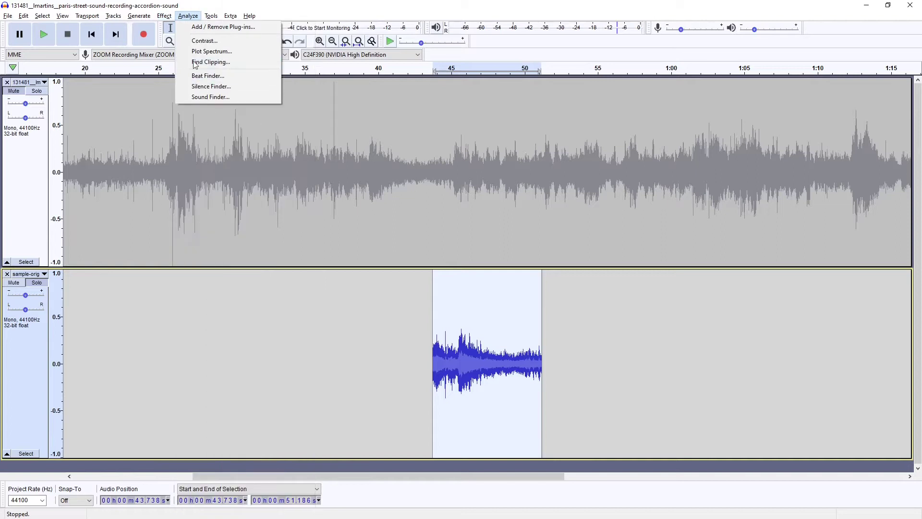
pyautogui.click(182, 150)
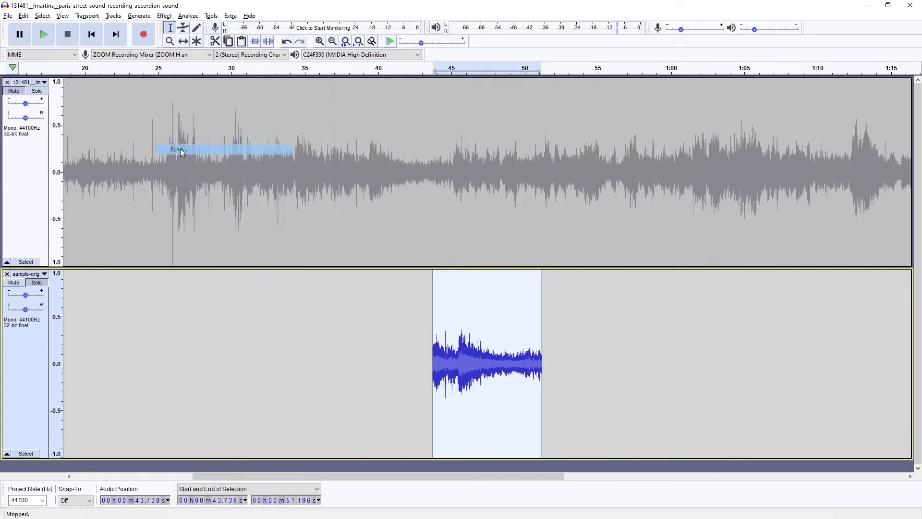
pyautogui.moveTo(451, 226); pyautogui.dragTo(433, 137)
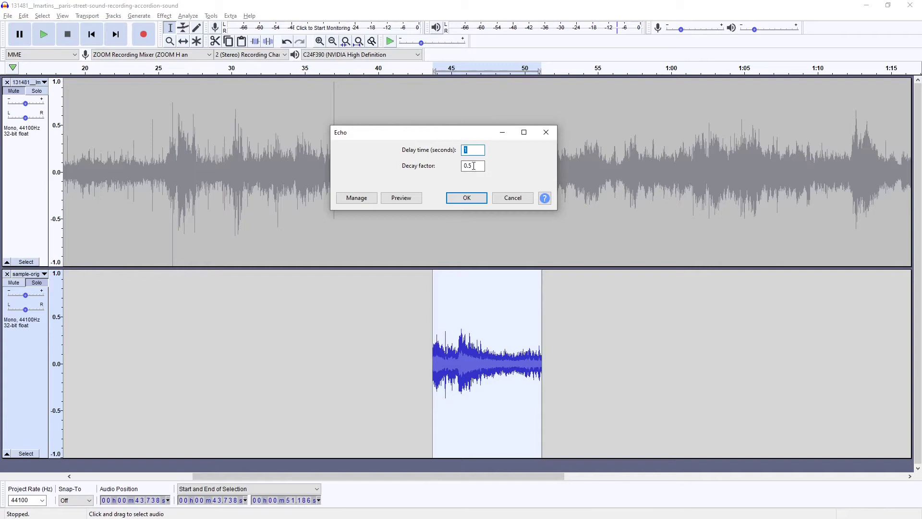
pyautogui.click(466, 200)
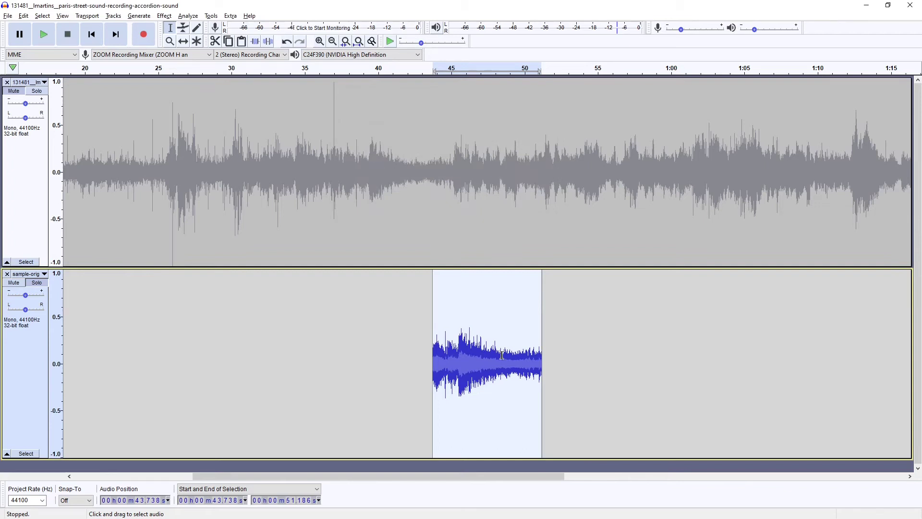
pyautogui.press('space')
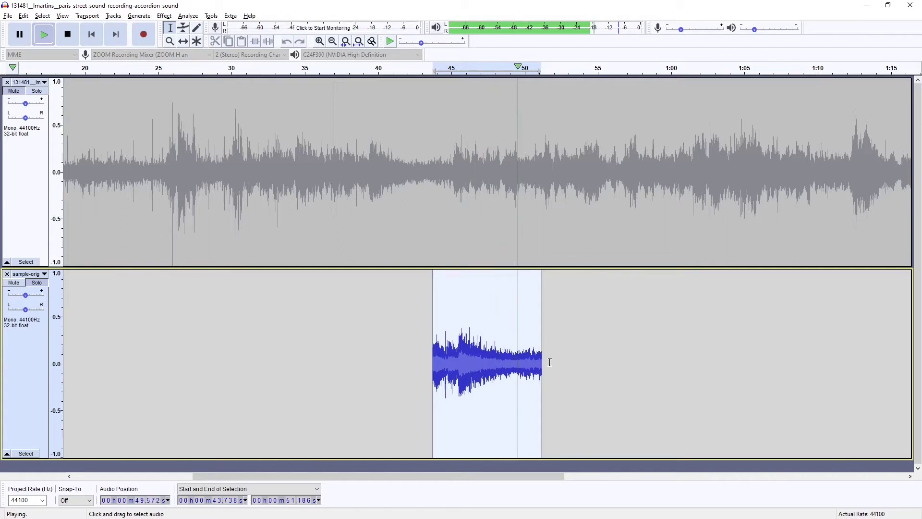
pyautogui.press('space')
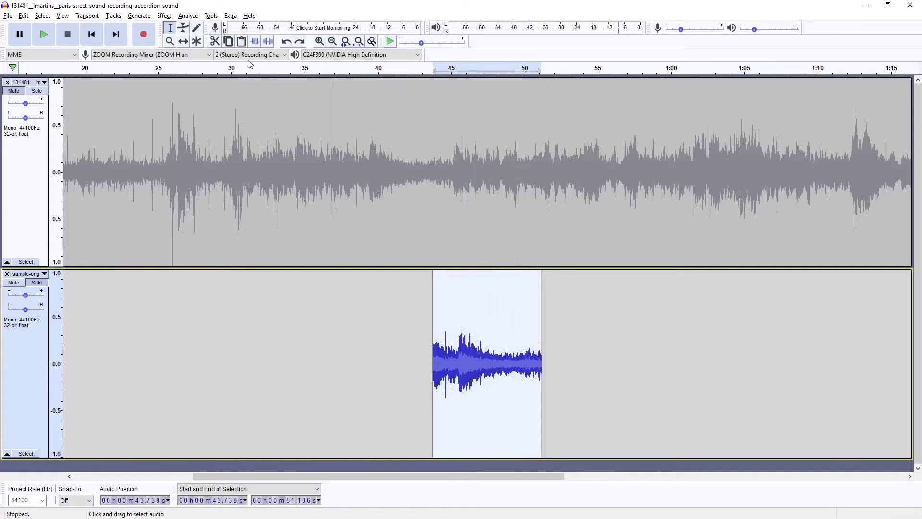
# Apply Echo with a 2-second delay and a decay factor of 1 to the sample-orig clip and play it back
pyautogui.click(164, 16)
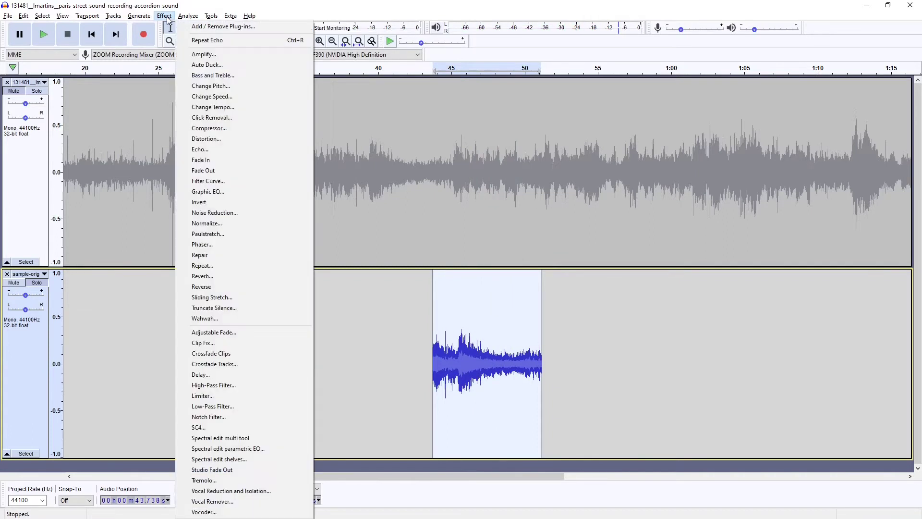
pyautogui.click(223, 152)
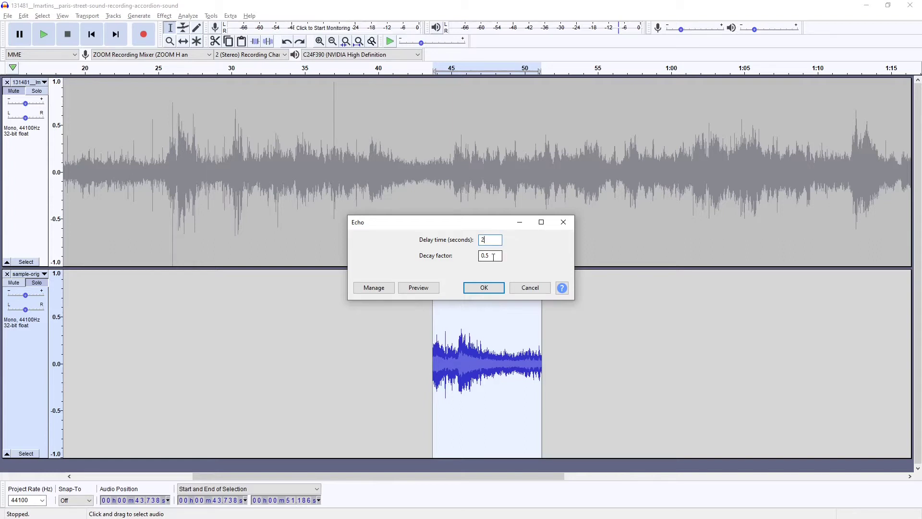
pyautogui.moveTo(497, 256); pyautogui.dragTo(478, 254)
pyautogui.write('1')
pyautogui.click(482, 288)
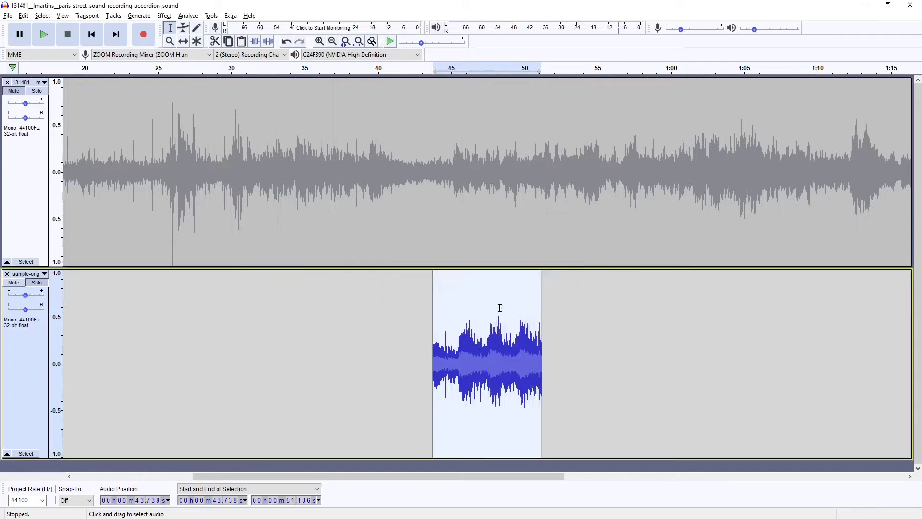
pyautogui.press('space')
# Undo the last echo and reselect the entire sample-orig clip
pyautogui.hotkey('ctrl', 'z')
pyautogui.click(467, 352)
pyautogui.doubleClick(497, 354)
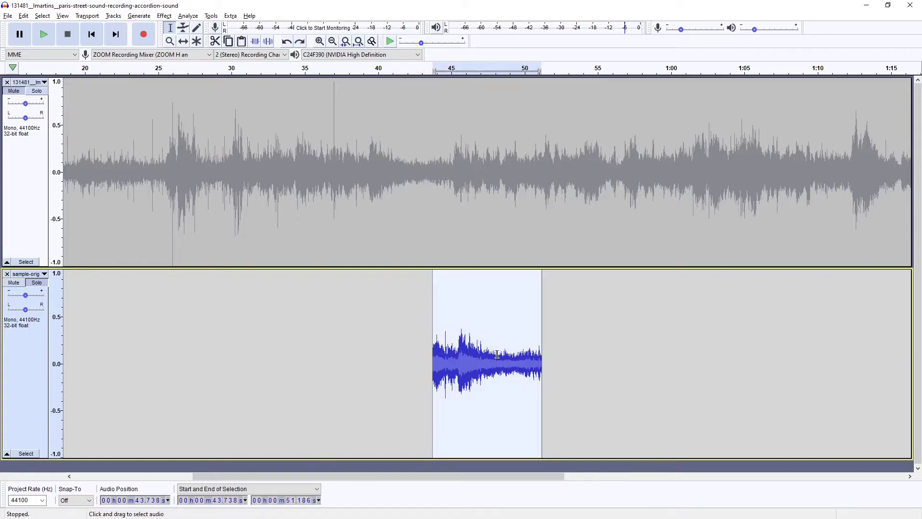
# Apply Echo with a 2-second delay and a decay factor of 0.25 to the sample-orig clip and listen to it
pyautogui.click(167, 17)
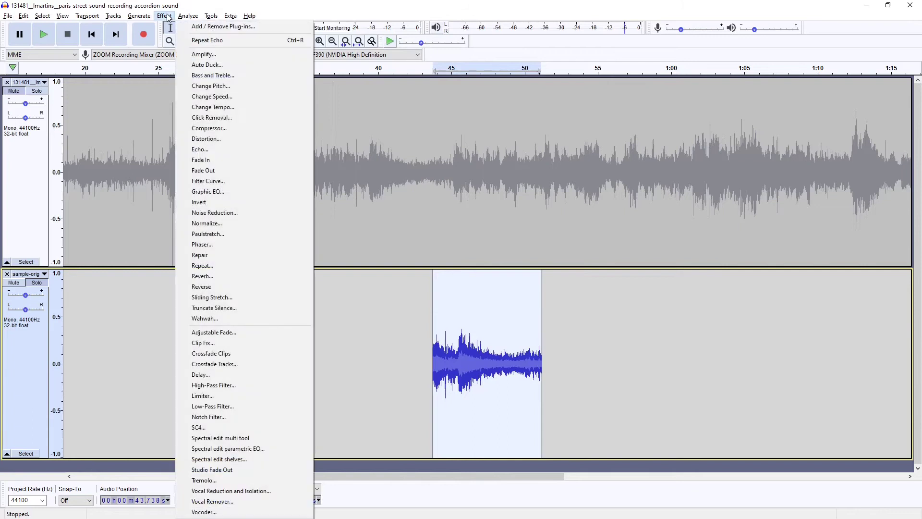
pyautogui.click(222, 149)
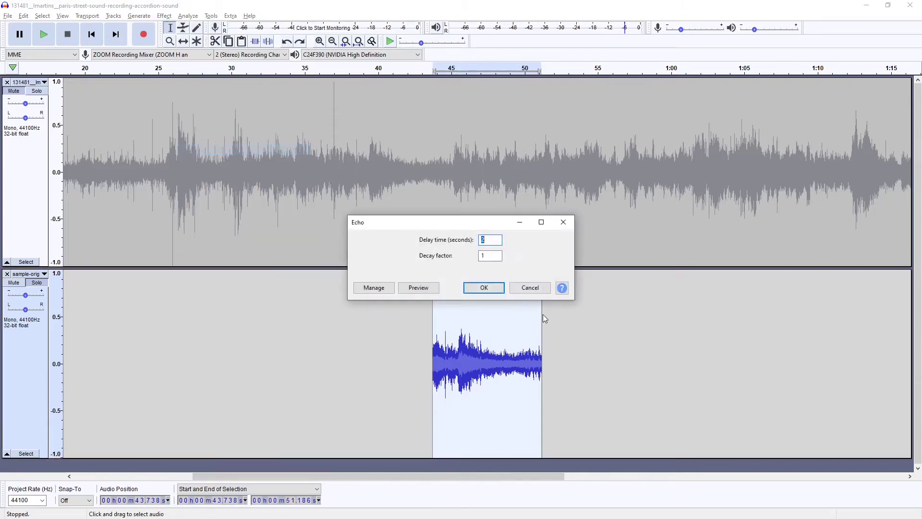
pyautogui.press('Tab')
pyautogui.write('0.5')
pyautogui.click(492, 294)
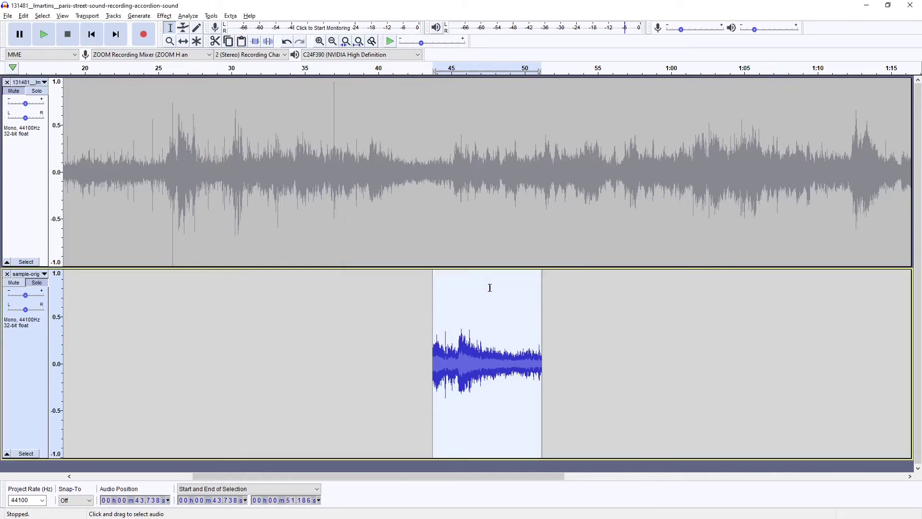
pyautogui.press('space')
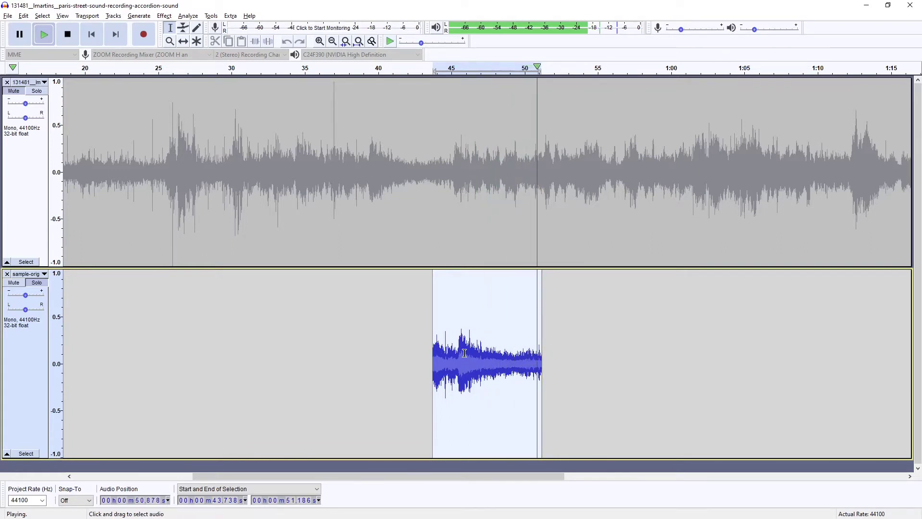
pyautogui.press('space')
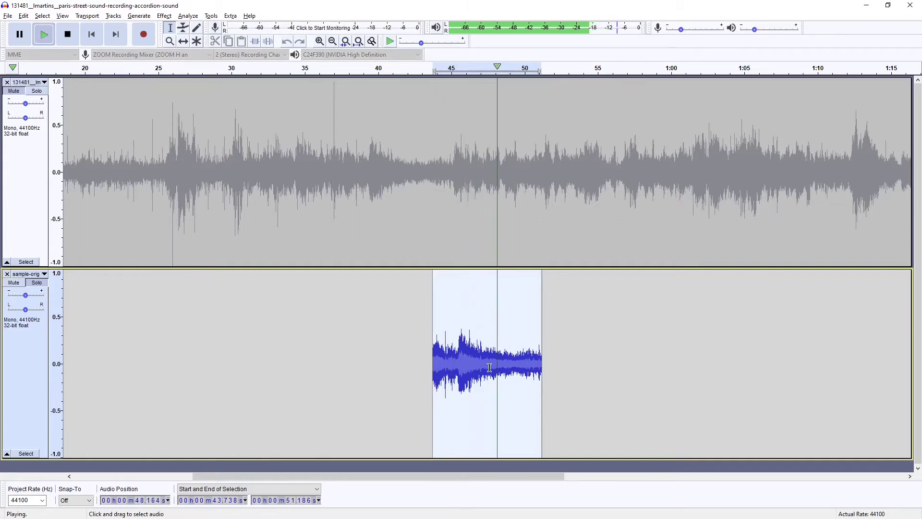
pyautogui.press('space')
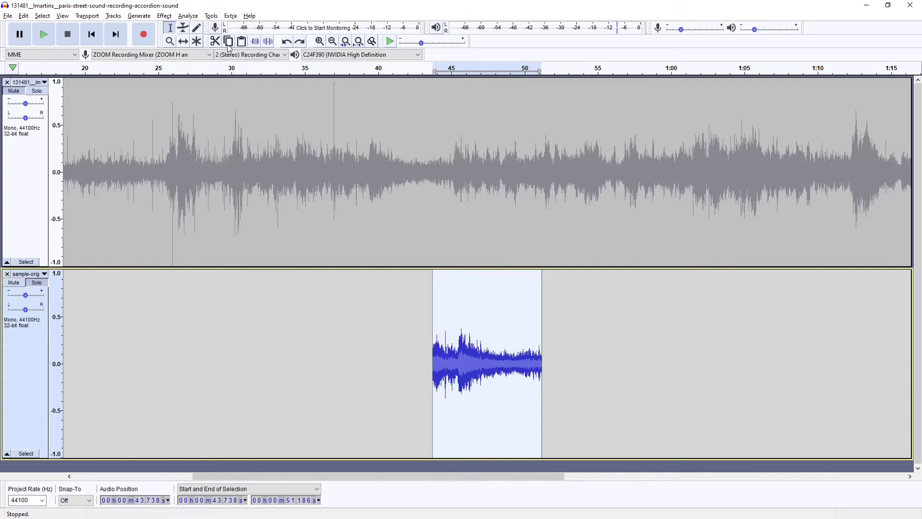
# Try Echo with a 2-second delay and a higher decay factor on the sample-orig clip, comparing its playback with the original
pyautogui.click(164, 16)
pyautogui.click(240, 149)
pyautogui.press('Tab')
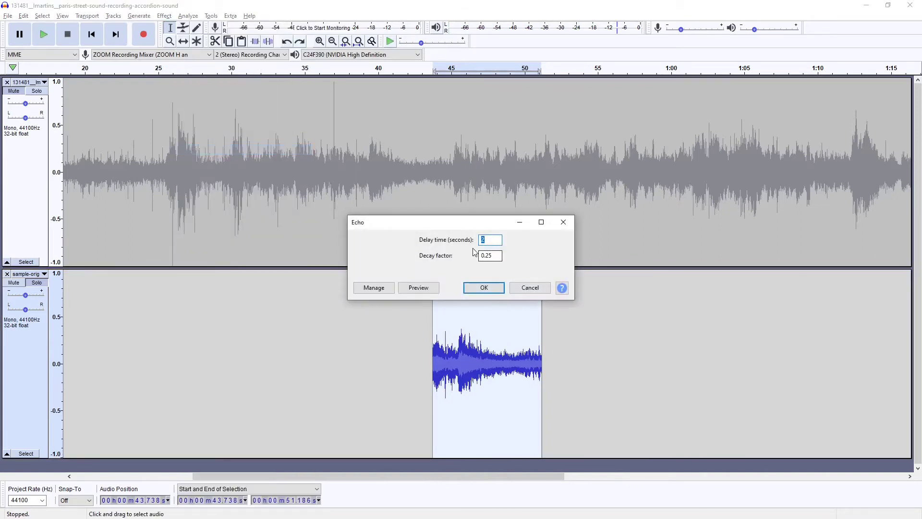
pyautogui.write('0')
pyautogui.click(496, 288)
pyautogui.press('space')
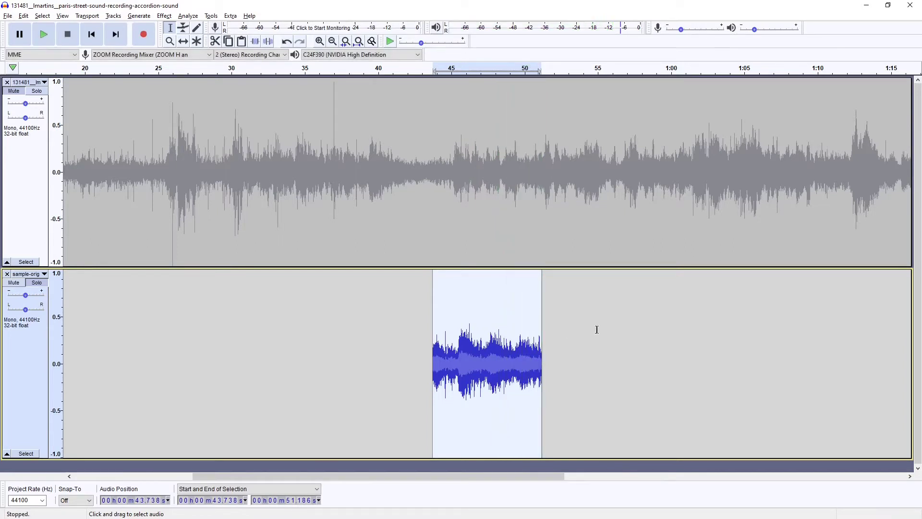
pyautogui.press('space')
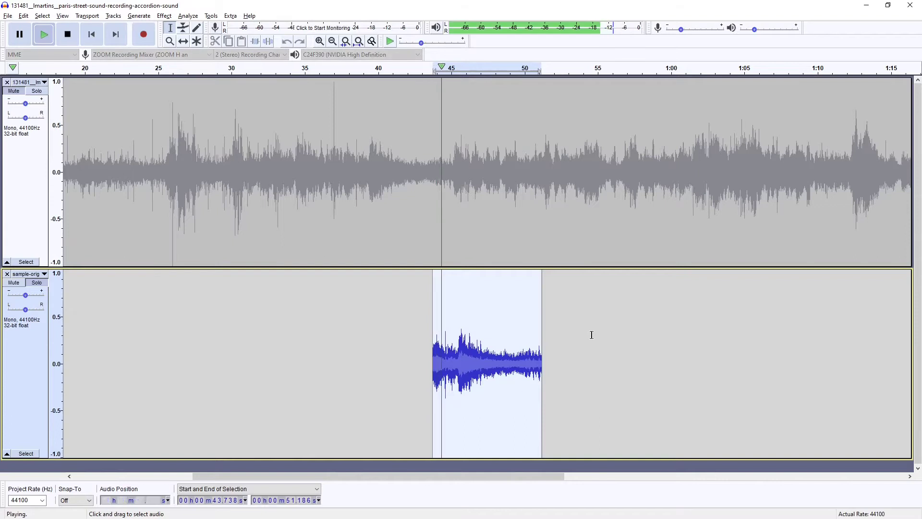
pyautogui.press('space')
# Duplicate the sample-orig clip to a new track, mute the original track, and play the duplicate
pyautogui.hotkey('ctrl', 'd')
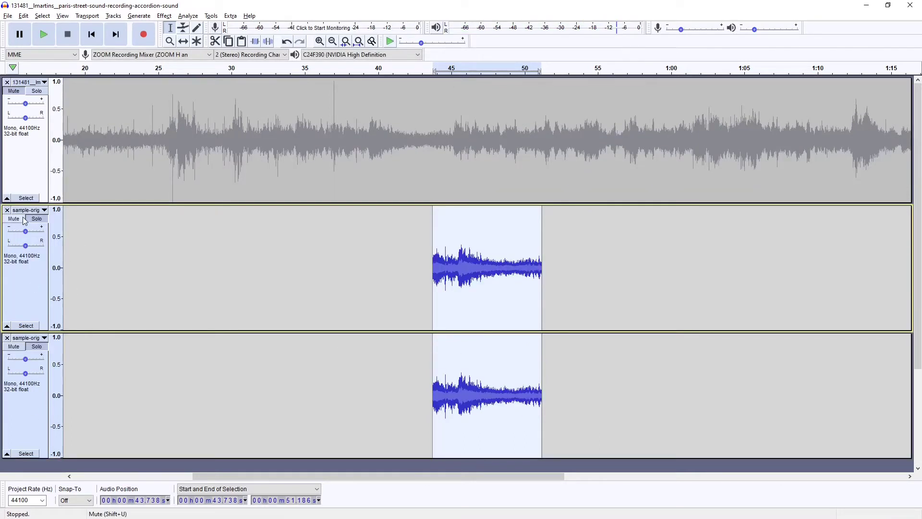
pyautogui.hotkey('shift', 'u')
pyautogui.click(471, 393)
pyautogui.press('space')
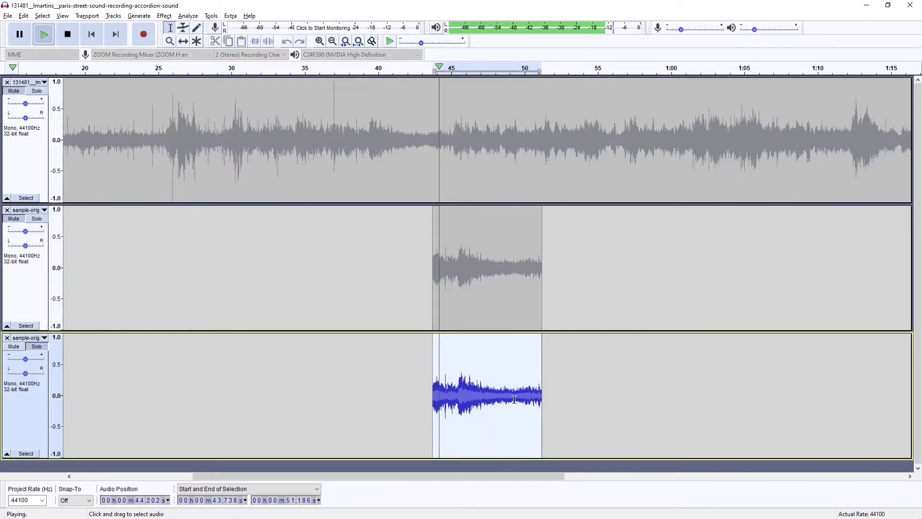
pyautogui.press('space')
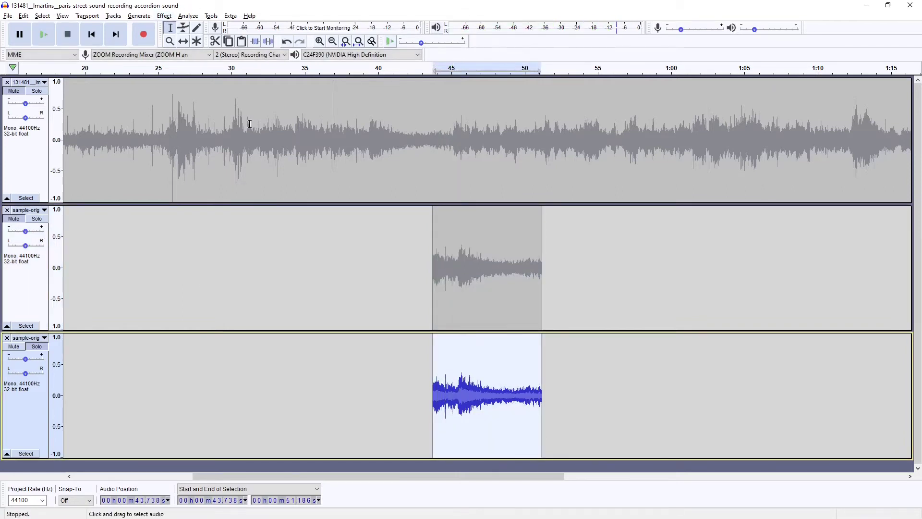
# Apply Echo to the duplicated sample clip and play it back, setting the playback volume to 0.30
pyautogui.press('space')
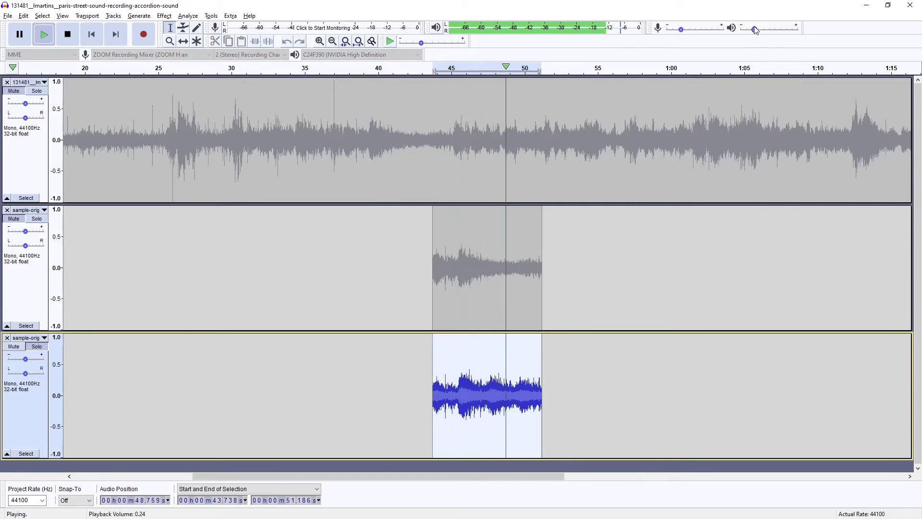
pyautogui.moveTo(755, 33)
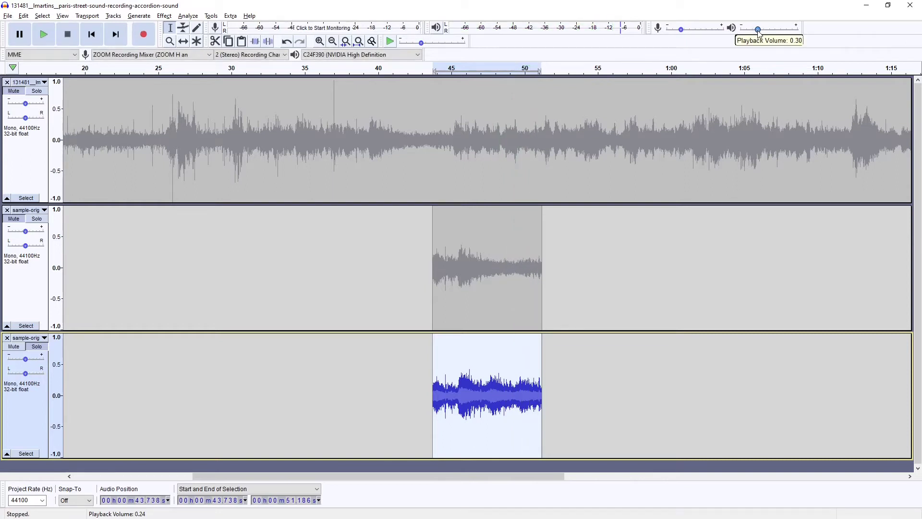
pyautogui.press('space')
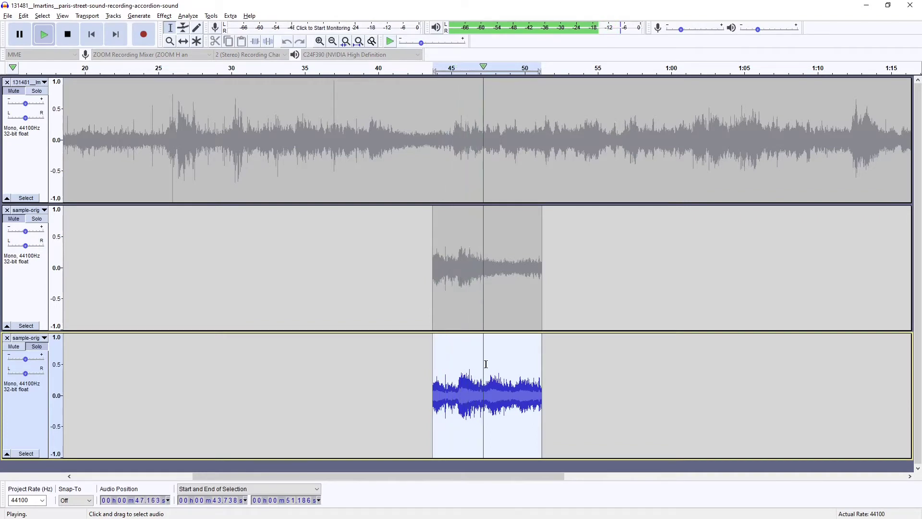
pyautogui.press('space')
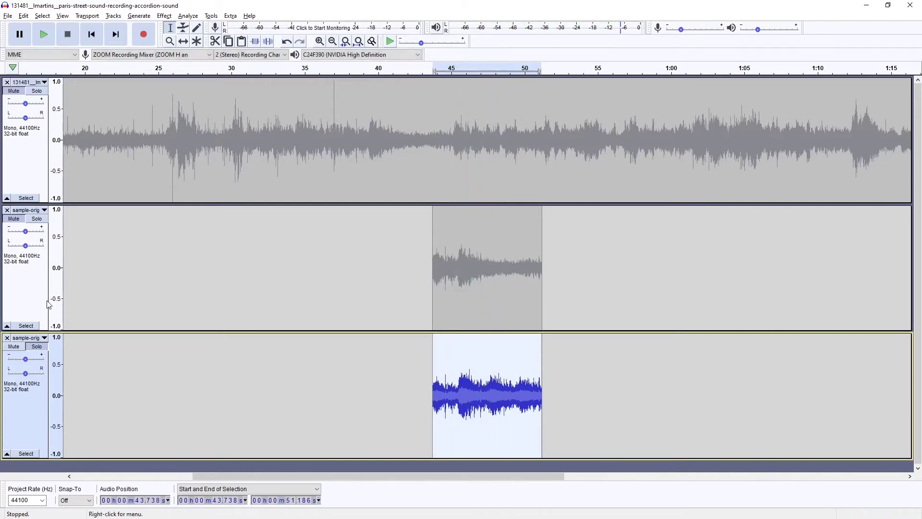
# Solo the original sample-orig track in place of the echoed copy and duplicate its entire clip to another new track
pyautogui.click(40, 223)
pyautogui.click(483, 288)
pyautogui.doubleClick(474, 278)
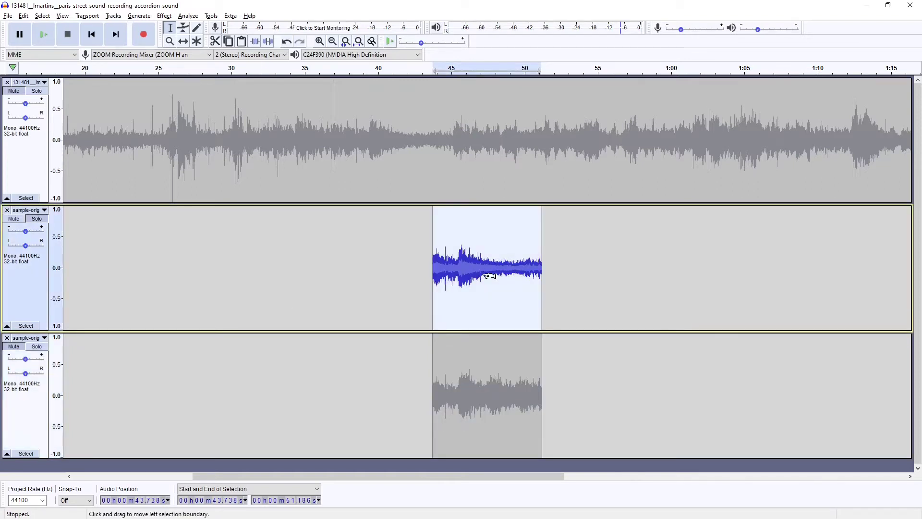
pyautogui.hotkey('ctrl', 'd')
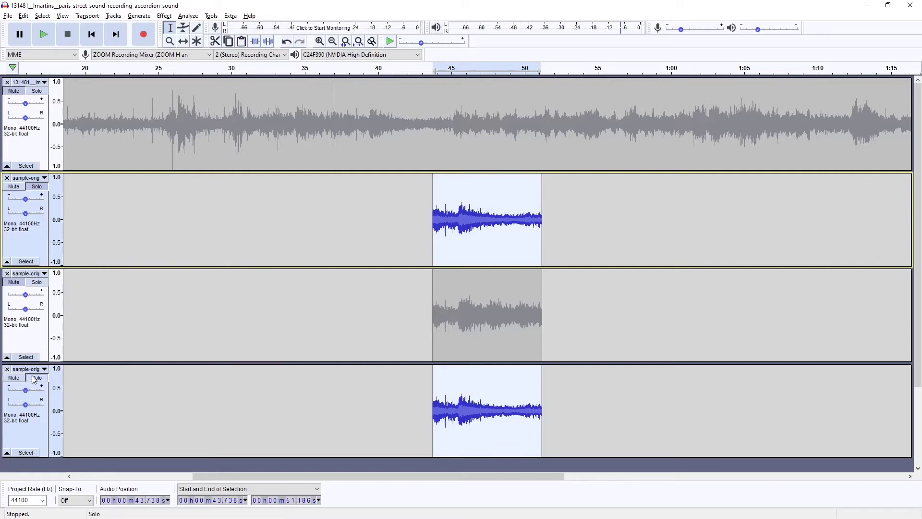
# Mute the original sample-orig track, select the newest copy's entire clip and play it
pyautogui.click(14, 186)
pyautogui.doubleClick(478, 421)
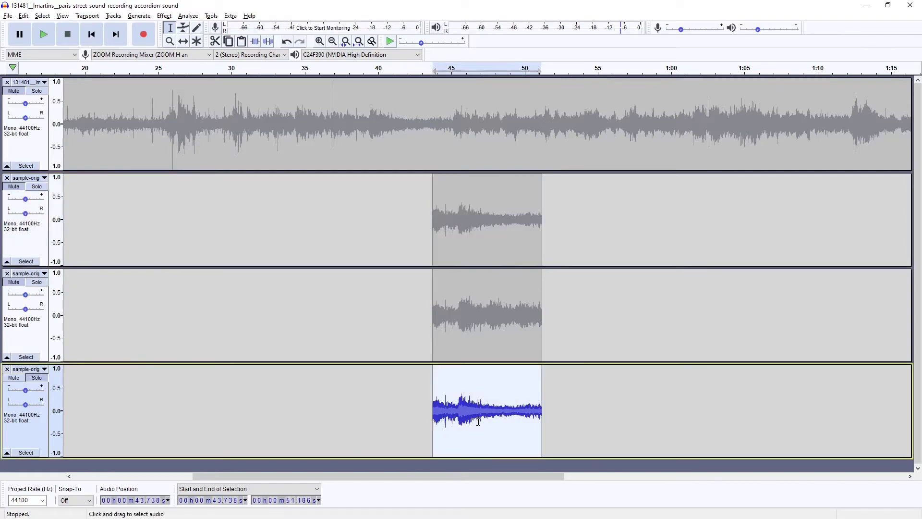
pyautogui.press('space')
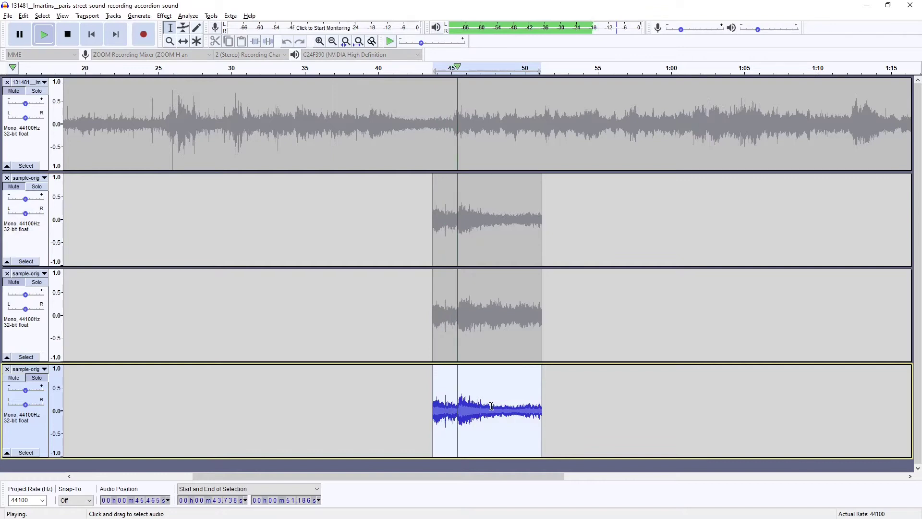
# Apply Reverb to the newest sample-orig copy with room size 75%, reverberance 50% and damping 50%, and play the result
pyautogui.press('space')
pyautogui.click(163, 16)
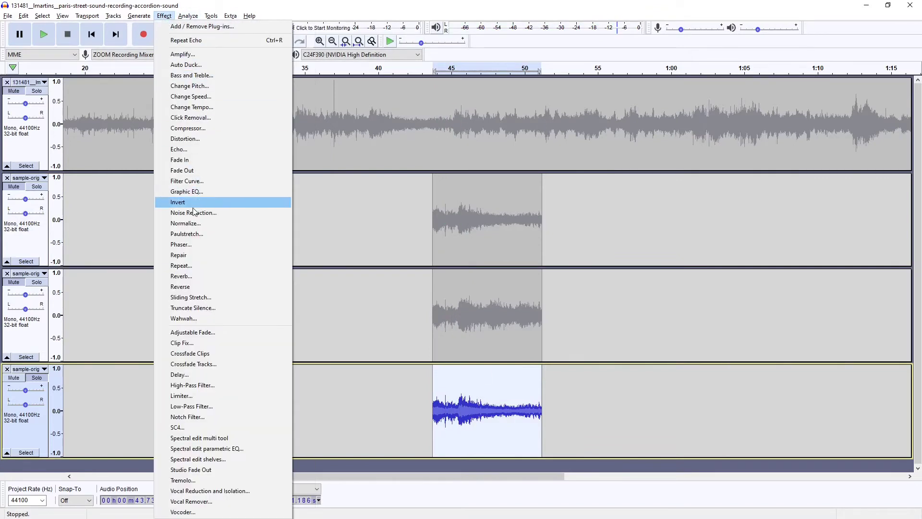
pyautogui.click(231, 276)
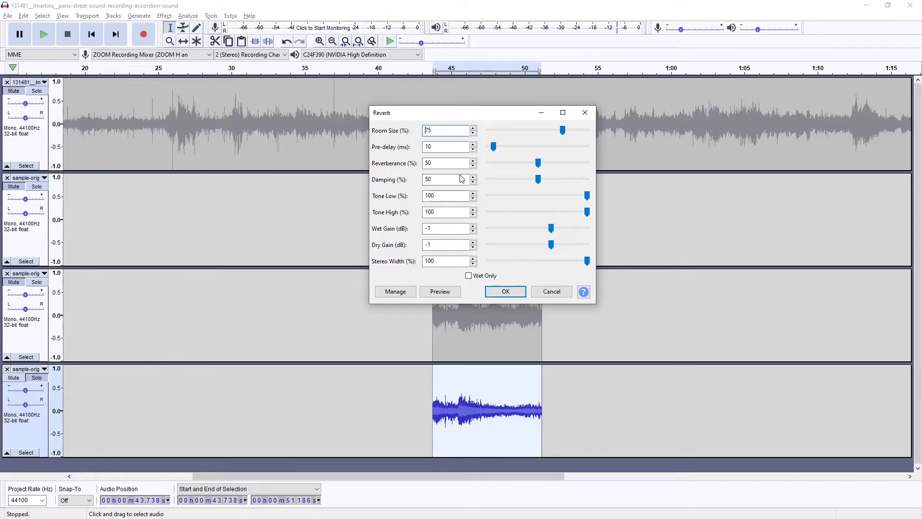
pyautogui.click(506, 292)
pyautogui.press('space')
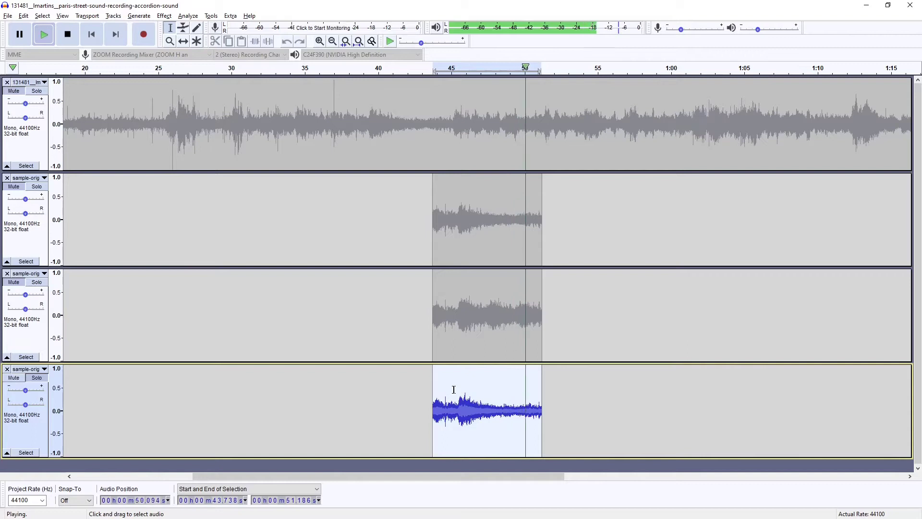
pyautogui.press('space')
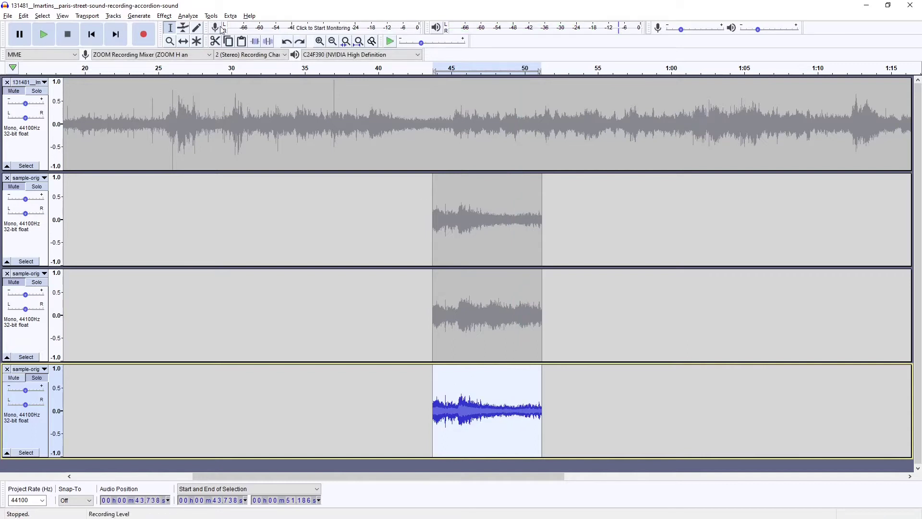
# Set up Reverb for the newest copy with room size 95%, reverberance 80% and damping 34%
pyautogui.click(184, 17)
pyautogui.moveTo(169, 17)
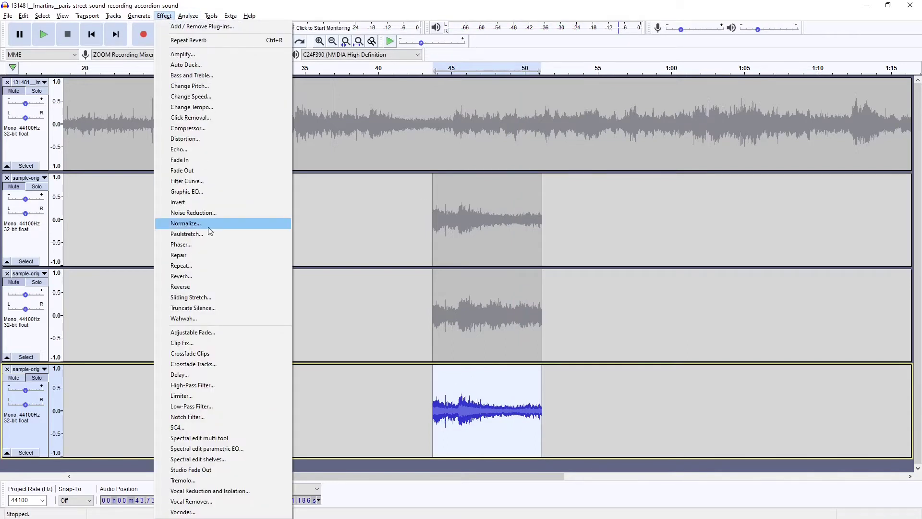
pyautogui.click(207, 277)
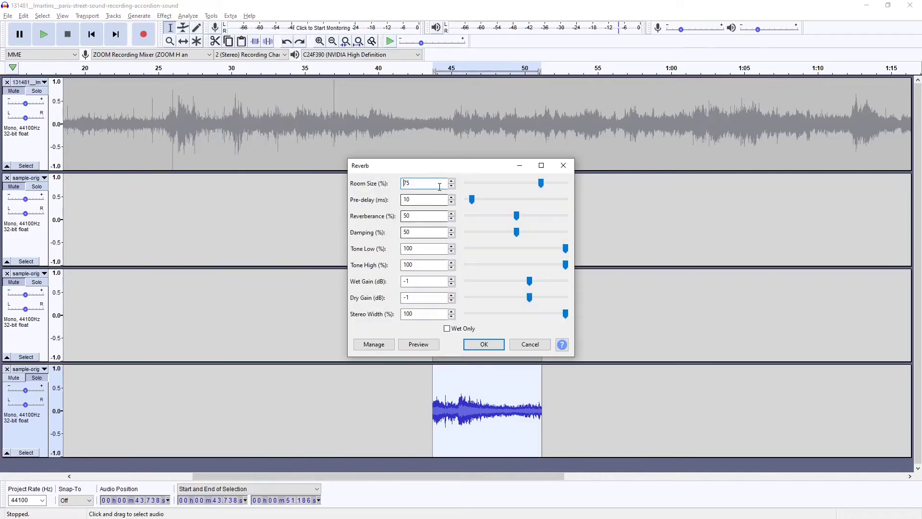
pyautogui.moveTo(457, 168); pyautogui.dragTo(484, 146)
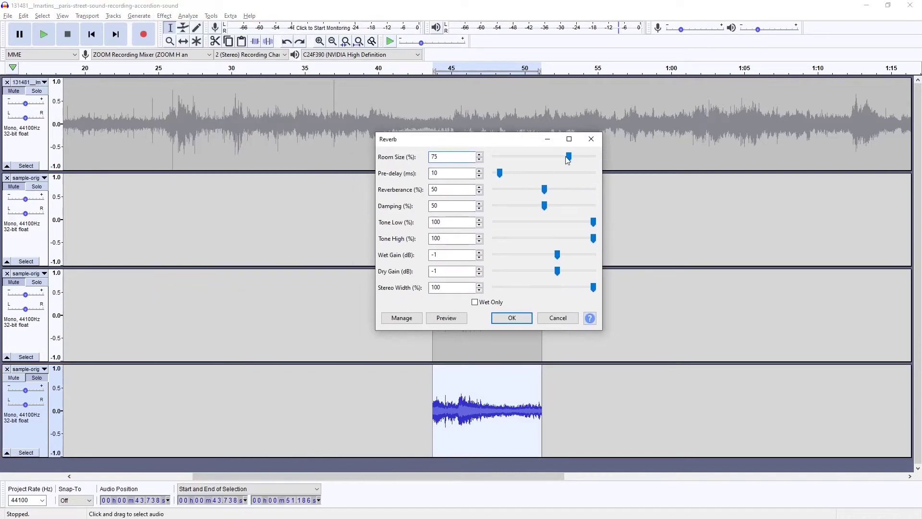
pyautogui.moveTo(574, 155); pyautogui.dragTo(580, 155)
pyautogui.moveTo(584, 156); pyautogui.dragTo(589, 158)
pyautogui.moveTo(545, 191); pyautogui.dragTo(575, 192)
pyautogui.moveTo(543, 208); pyautogui.dragTo(536, 209)
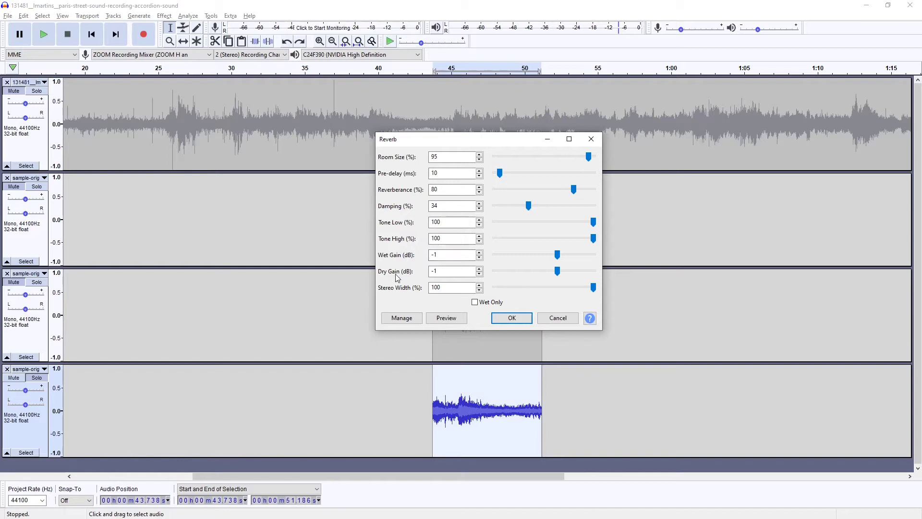
# Preview the reverb, raise its wet gain to 2 dB and apply it to the newest copy
pyautogui.click(436, 318)
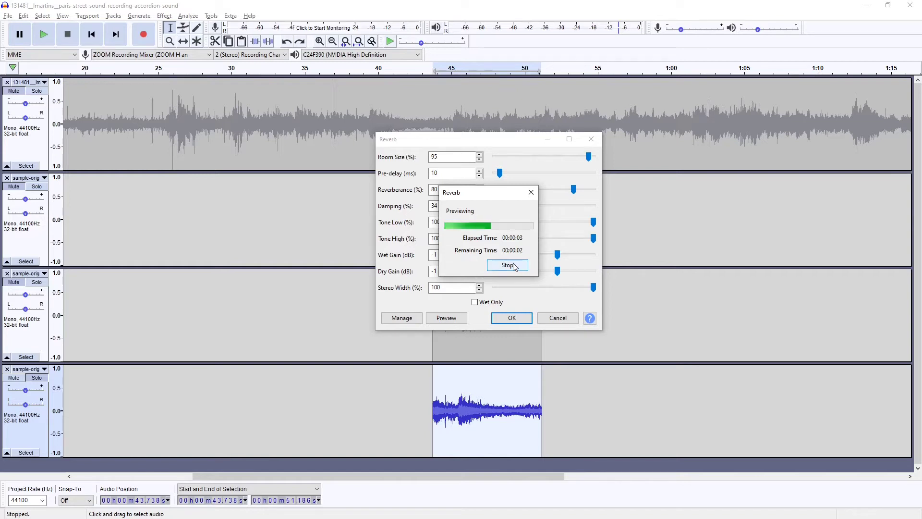
pyautogui.click(508, 265)
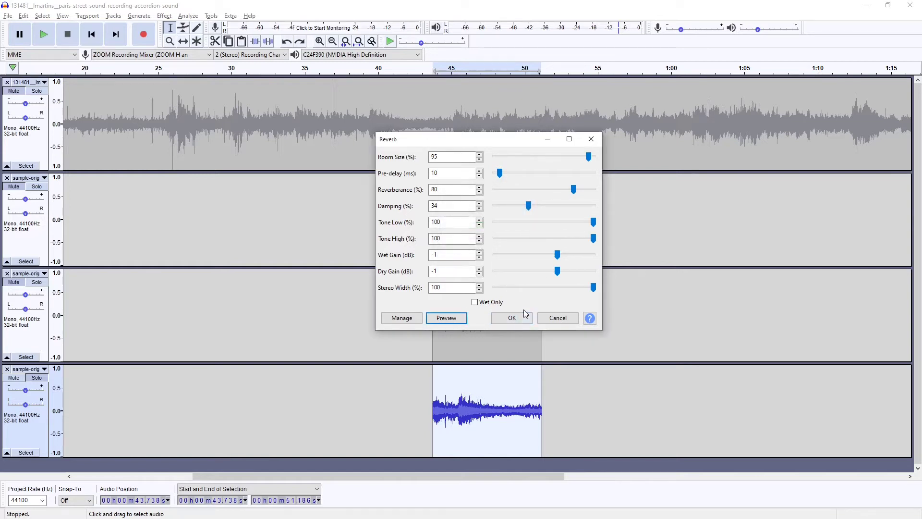
pyautogui.moveTo(556, 255); pyautogui.dragTo(560, 255)
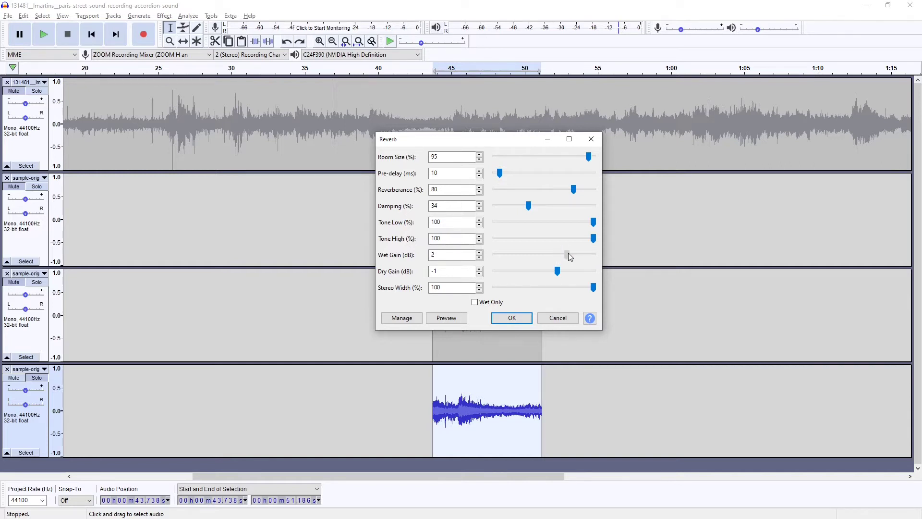
pyautogui.moveTo(563, 253); pyautogui.dragTo(566, 253)
pyautogui.click(519, 315)
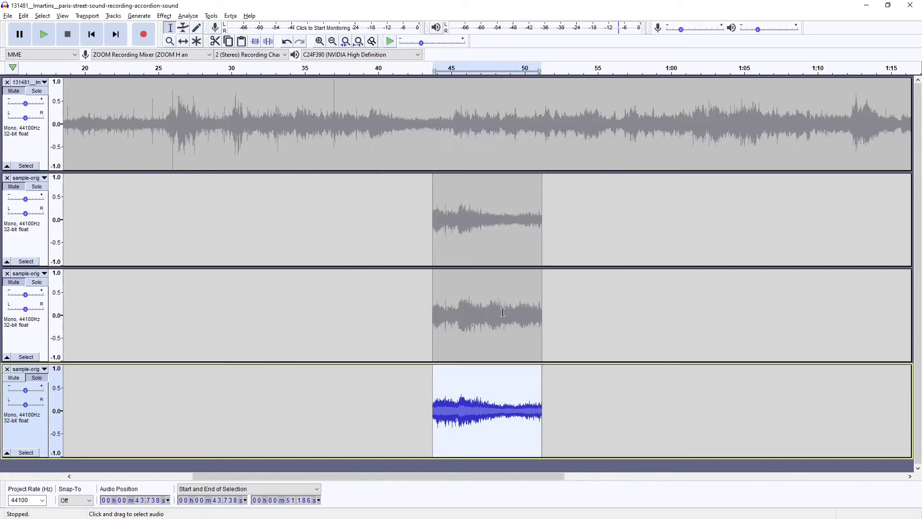
# Play back the reverberated copy and stop playback
pyautogui.press('space')
pyautogui.press('space')
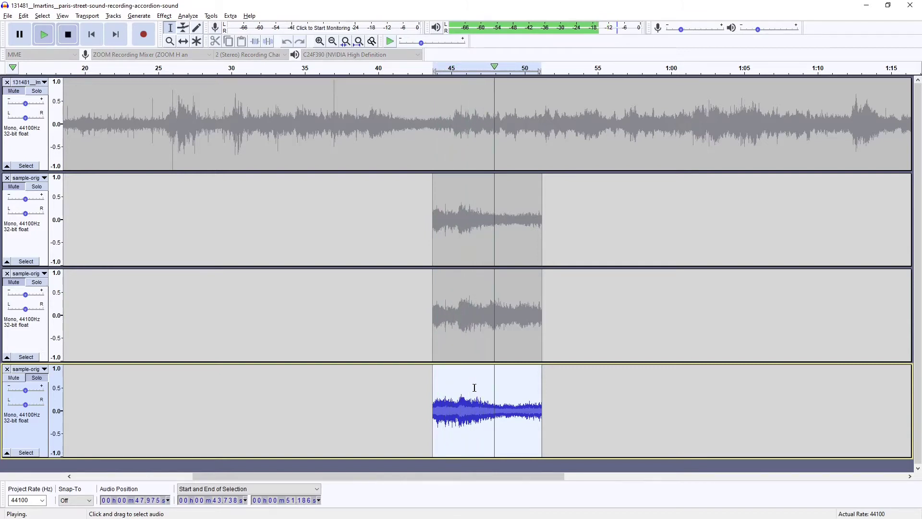
pyautogui.press('space')
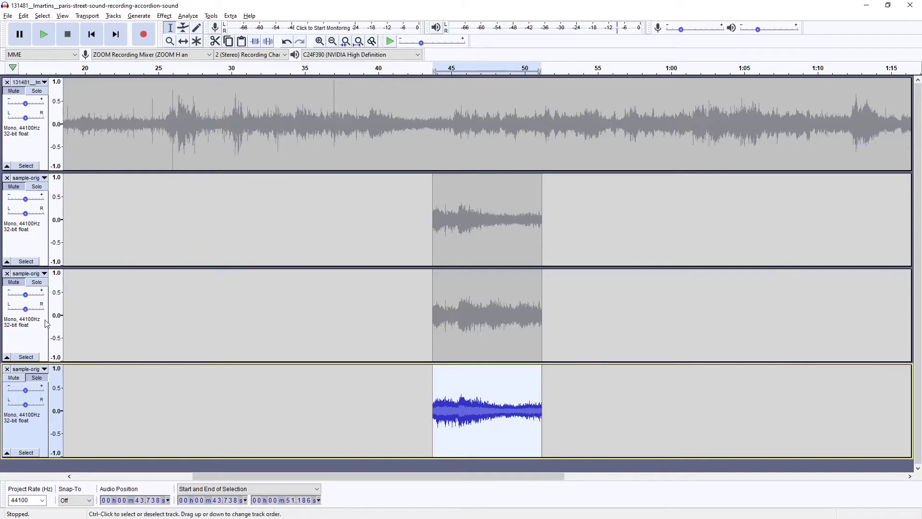
# Solo and duplicate the original sample-orig clip to a new track, mute the original and select the new copy's entire clip
pyautogui.click(34, 238)
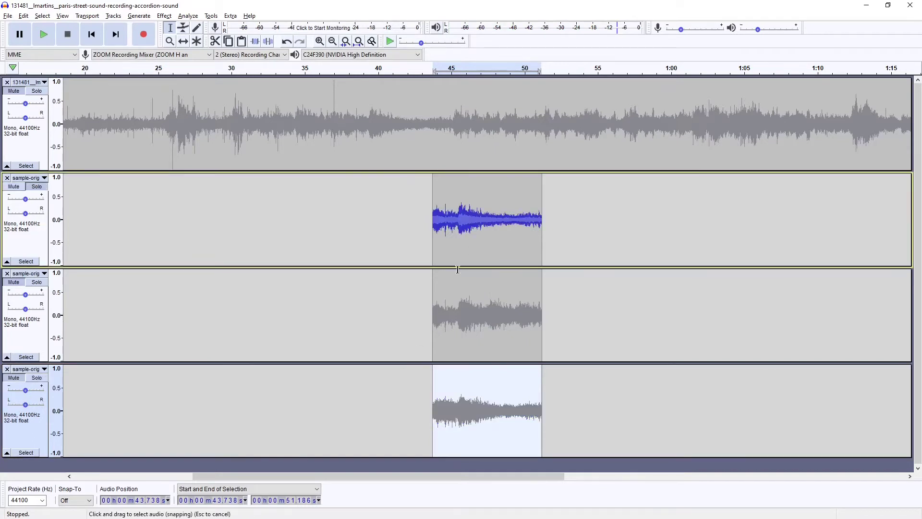
pyautogui.doubleClick(482, 214)
pyautogui.hotkey('ctrl', 'd')
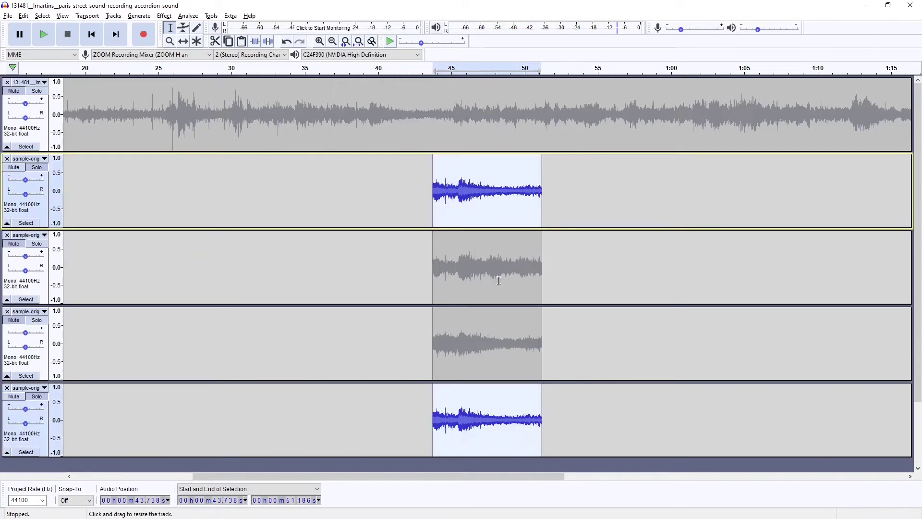
pyautogui.click(14, 167)
pyautogui.doubleClick(481, 406)
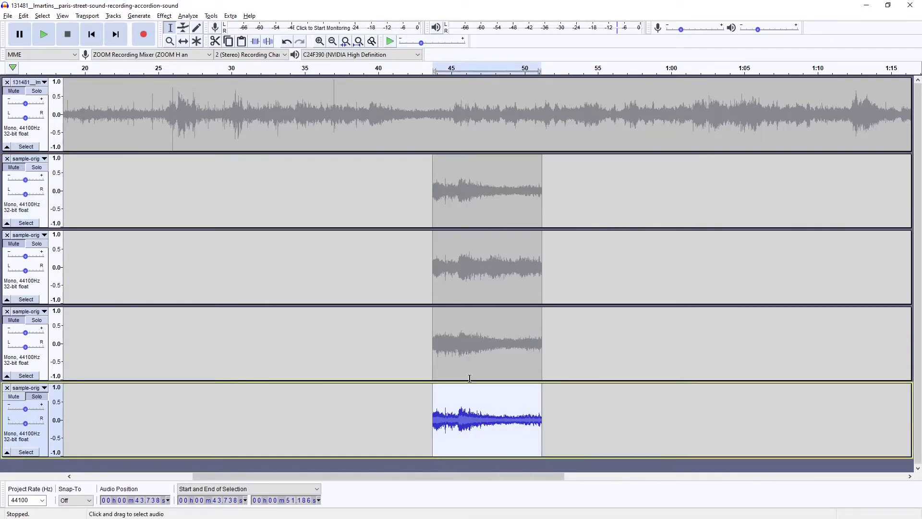
pyautogui.click(164, 16)
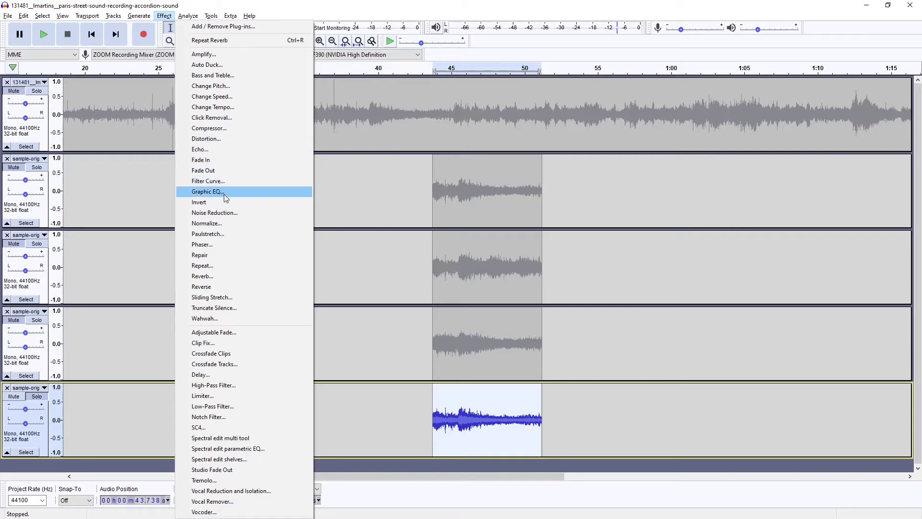
pyautogui.click(207, 235)
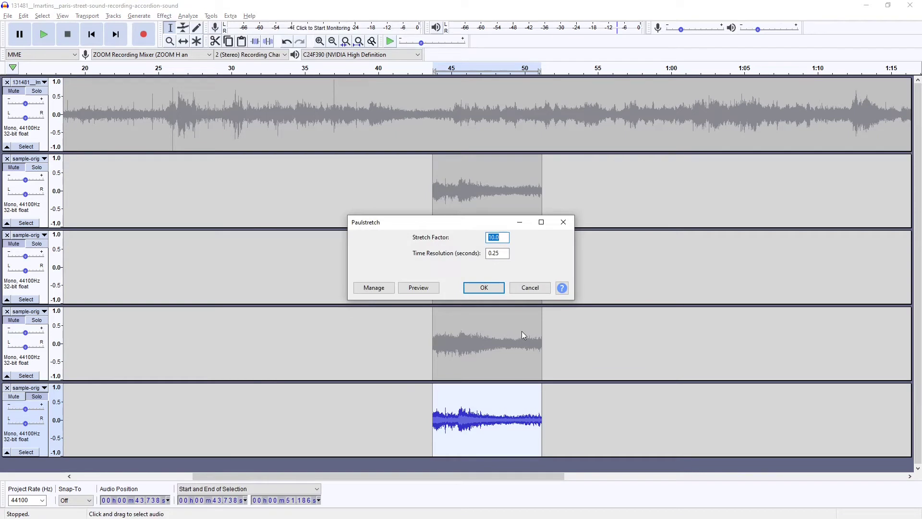
pyautogui.click(542, 287)
# Try Change Speed with a 0.670 multiplier on the newest copy, play the slowed clip and undo the change
pyautogui.click(164, 16)
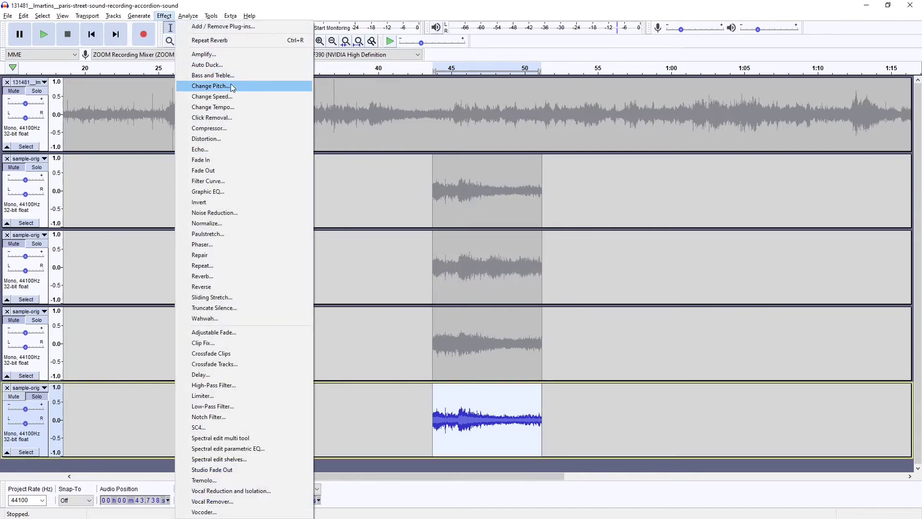
pyautogui.click(229, 98)
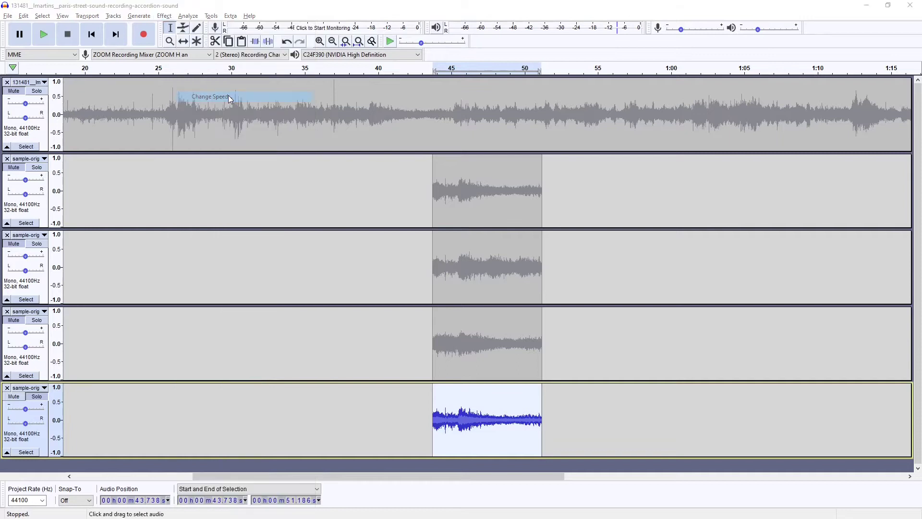
pyautogui.moveTo(489, 194); pyautogui.dragTo(496, 110)
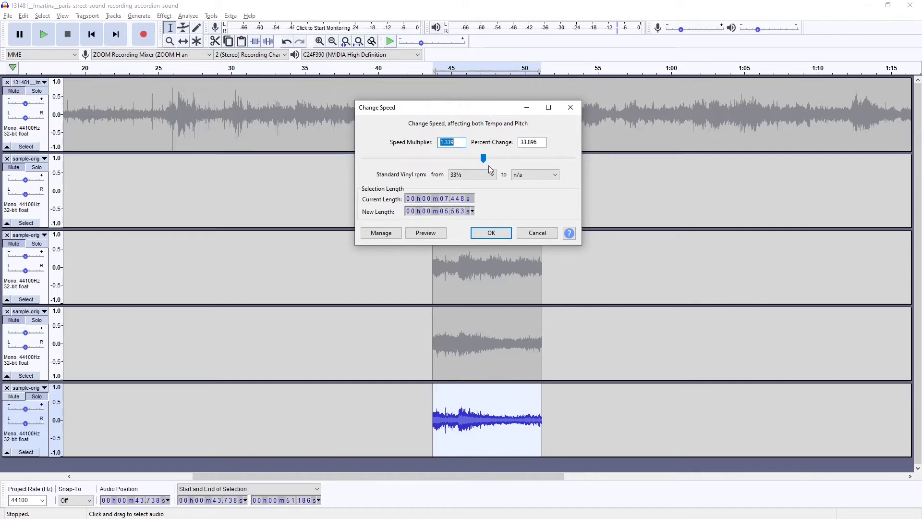
pyautogui.moveTo(484, 159); pyautogui.dragTo(432, 161)
pyautogui.click(492, 234)
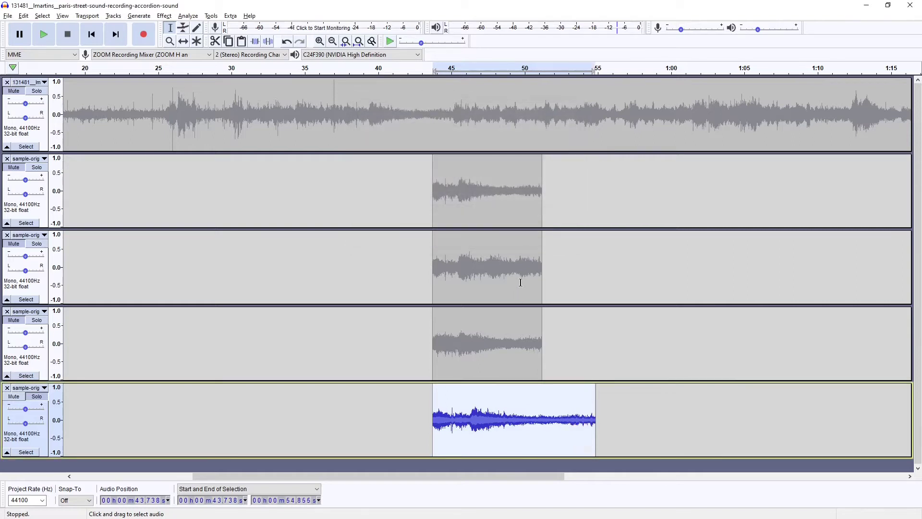
pyautogui.press('space')
pyautogui.hotkey('ctrl', 'z')
# Reselect the entire clip on the newest sample-orig copy
pyautogui.click(470, 416)
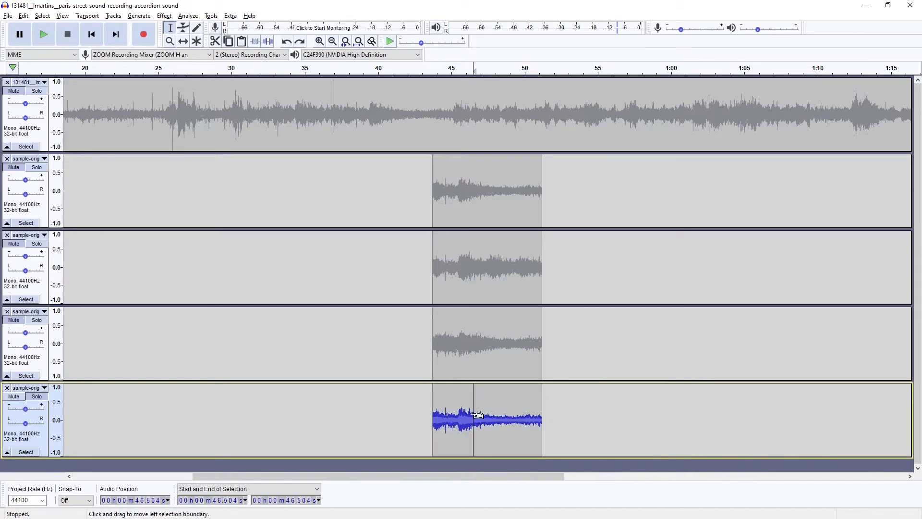
pyautogui.click(507, 378)
pyautogui.click(505, 386)
pyautogui.click(474, 398)
pyautogui.doubleClick(465, 416)
# Try Change Speed with a percent change of 65.886 on the newest copy, play it and undo the change
pyautogui.click(188, 15)
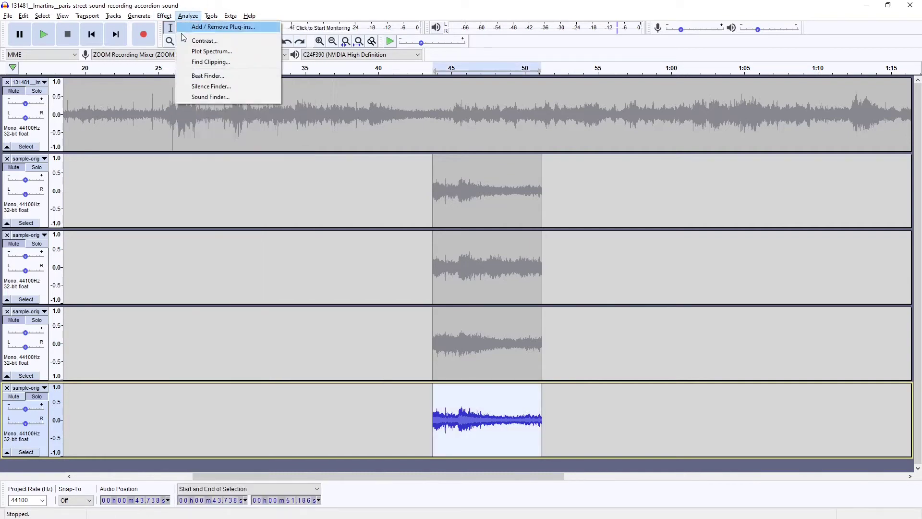
pyautogui.moveTo(163, 15)
pyautogui.click(186, 99)
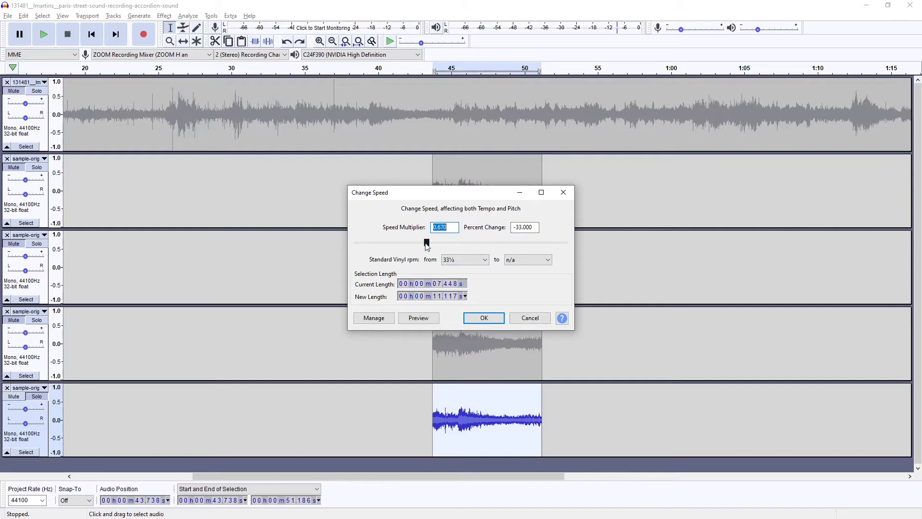
pyautogui.moveTo(449, 242); pyautogui.dragTo(488, 241)
pyautogui.click(484, 317)
pyautogui.press('space')
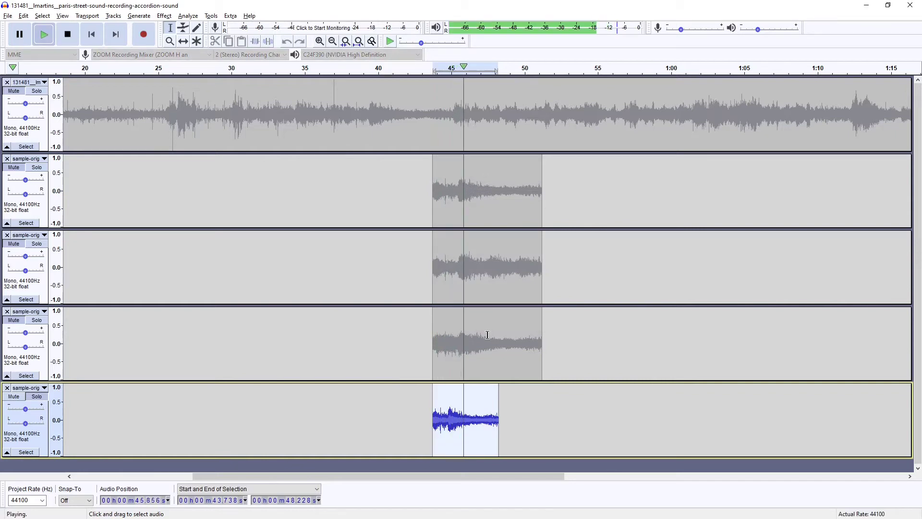
pyautogui.doubleClick(470, 422)
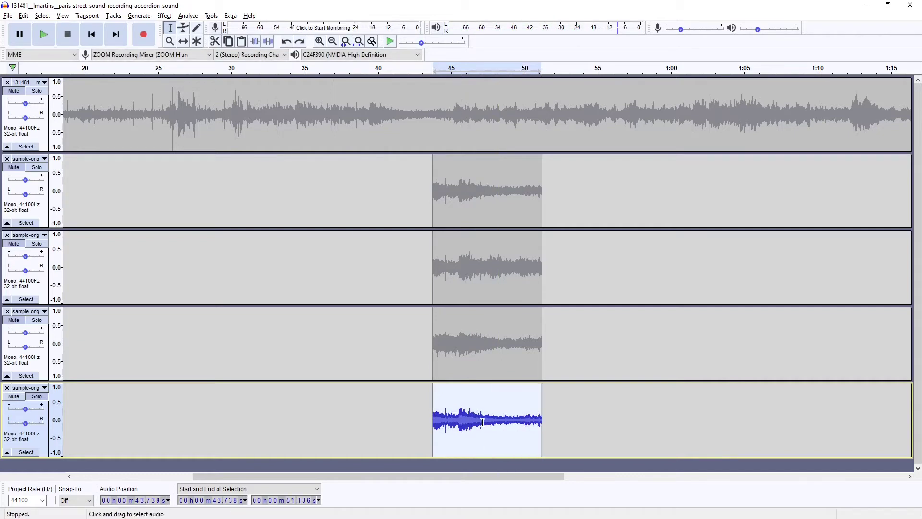
# Apply Change Speed with a percent change of 65.886 to the newest copy's entire clip
pyautogui.click(164, 18)
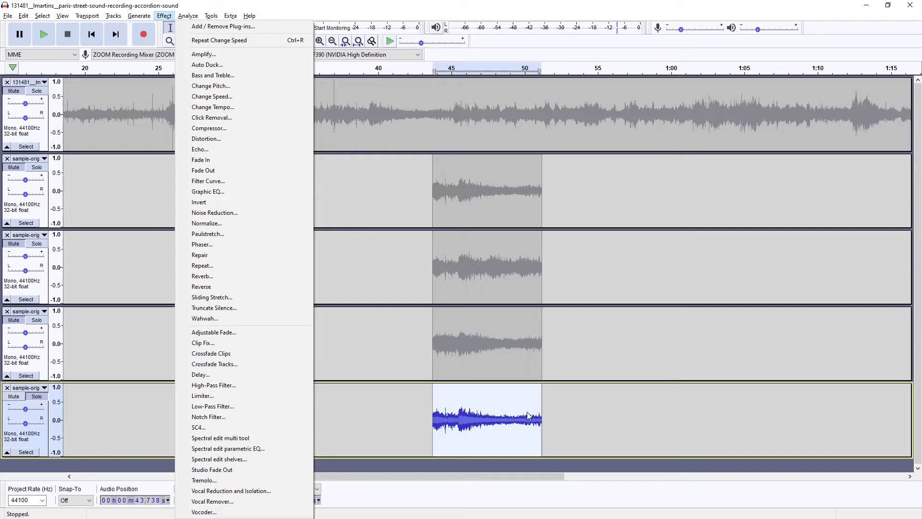
pyautogui.click(501, 427)
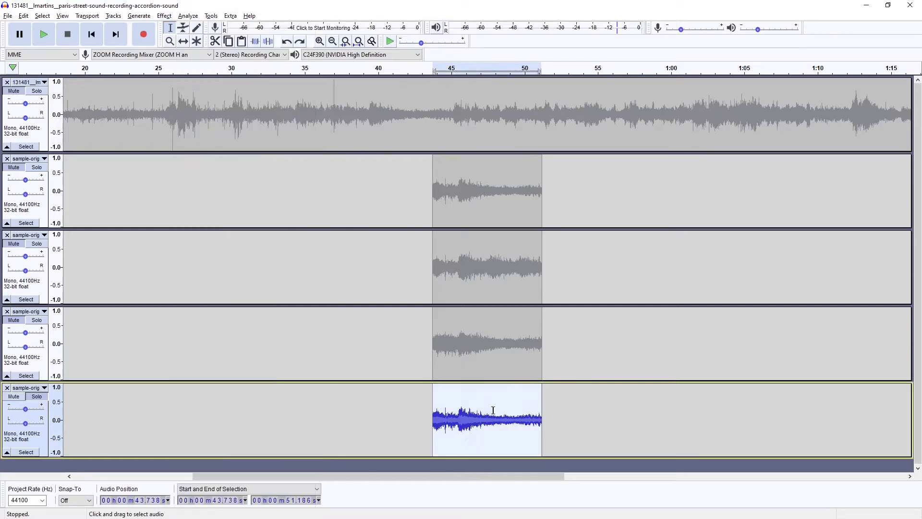
pyautogui.click(164, 16)
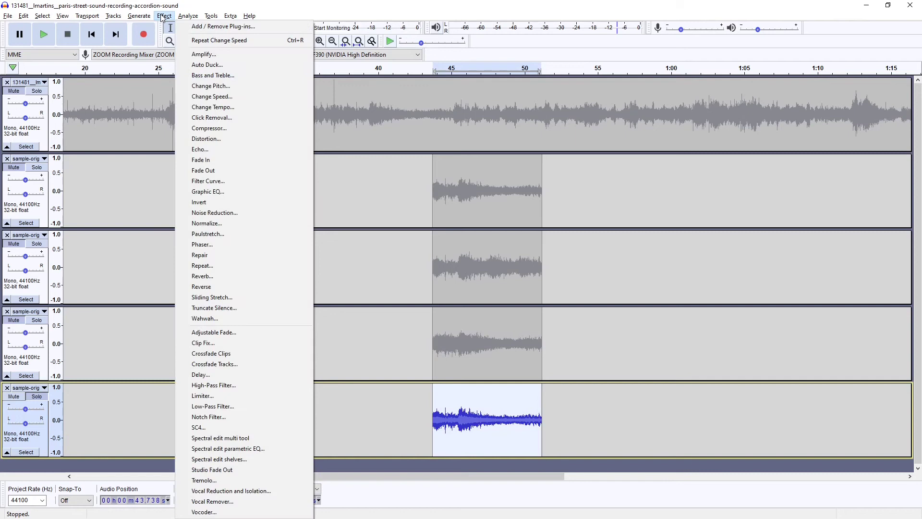
pyautogui.click(226, 96)
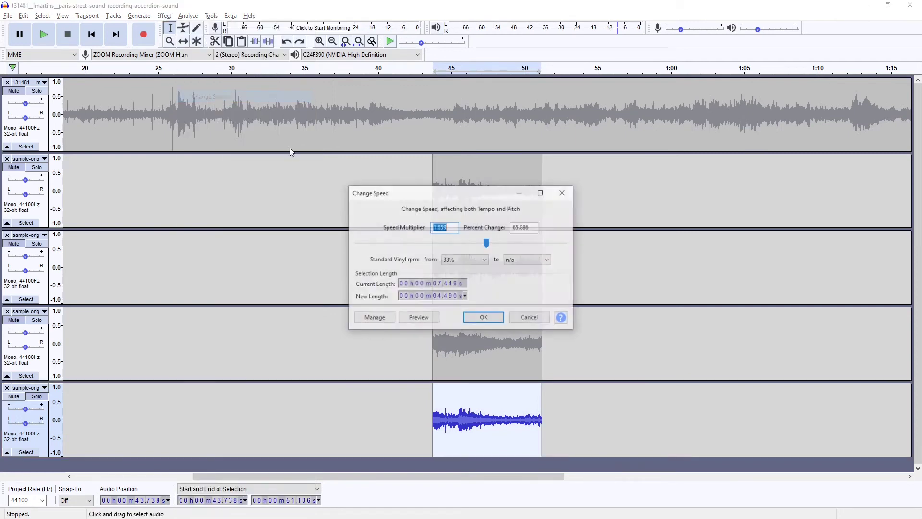
pyautogui.click(483, 318)
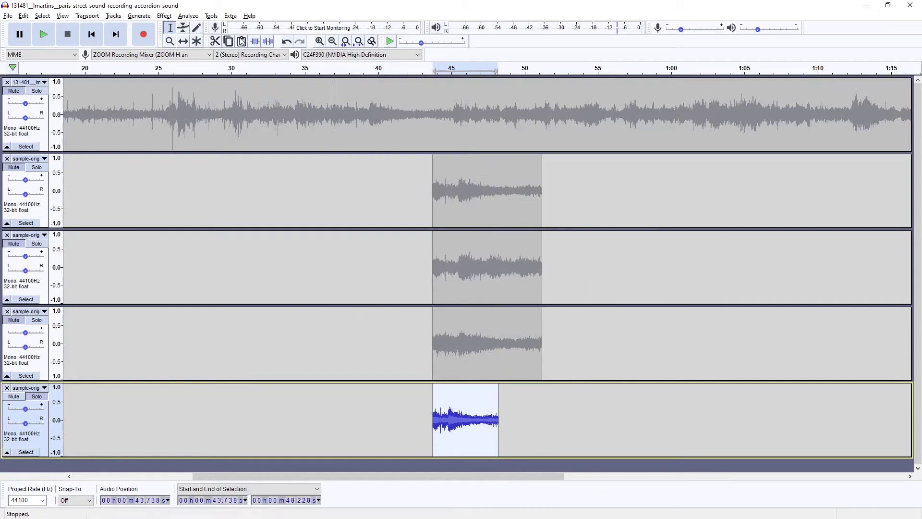
# Apply Echo with a delay time of 2 seconds to the sped-up clip on the newest copy and play part of it
pyautogui.click(187, 16)
pyautogui.moveTo(169, 16)
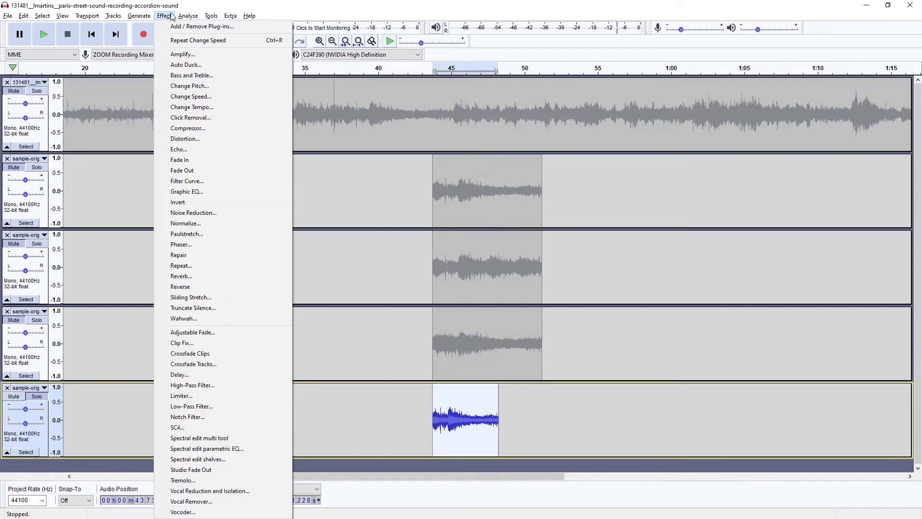
pyautogui.click(178, 149)
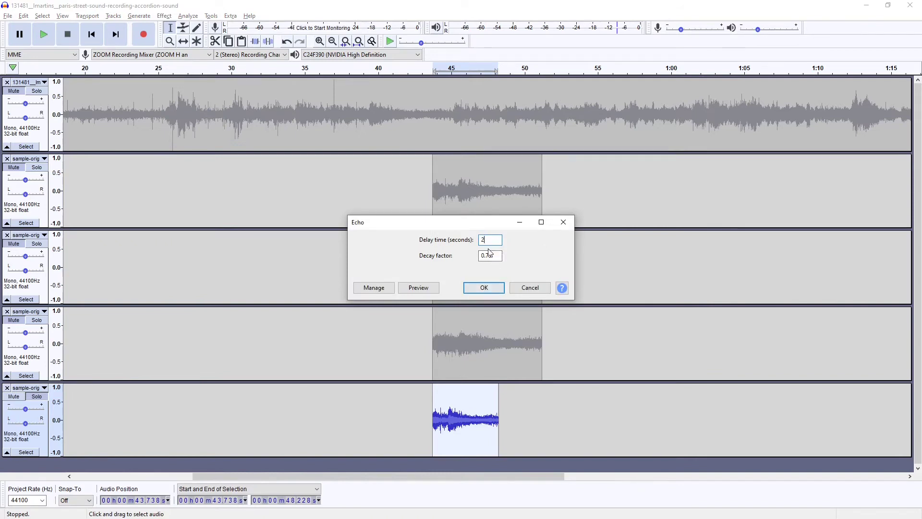
pyautogui.click(485, 286)
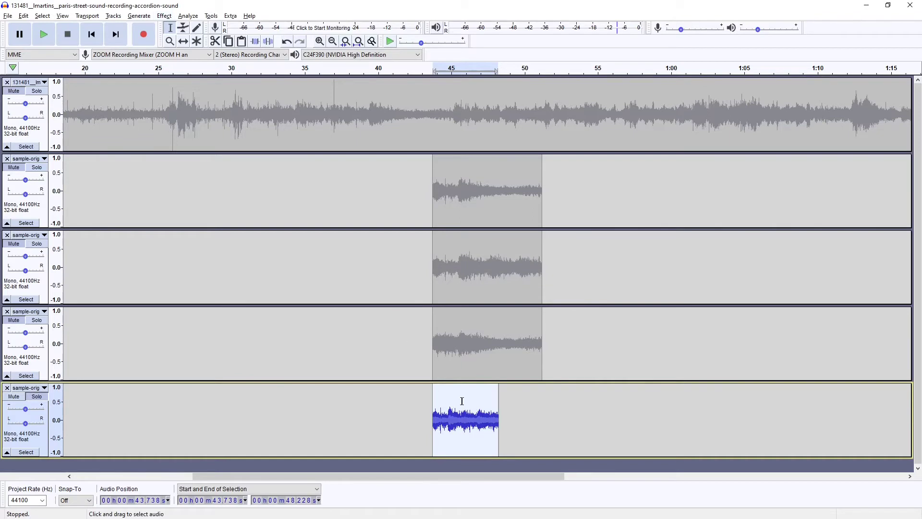
pyautogui.press('space')
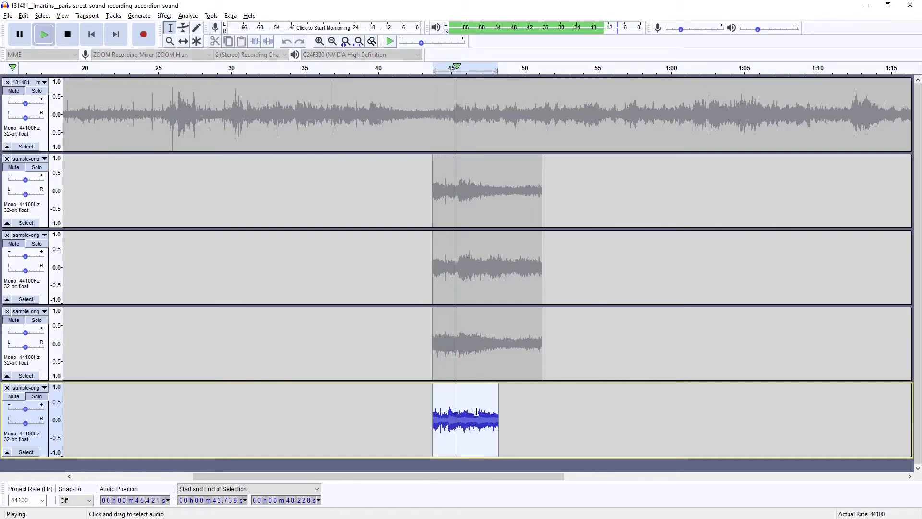
pyautogui.press('space')
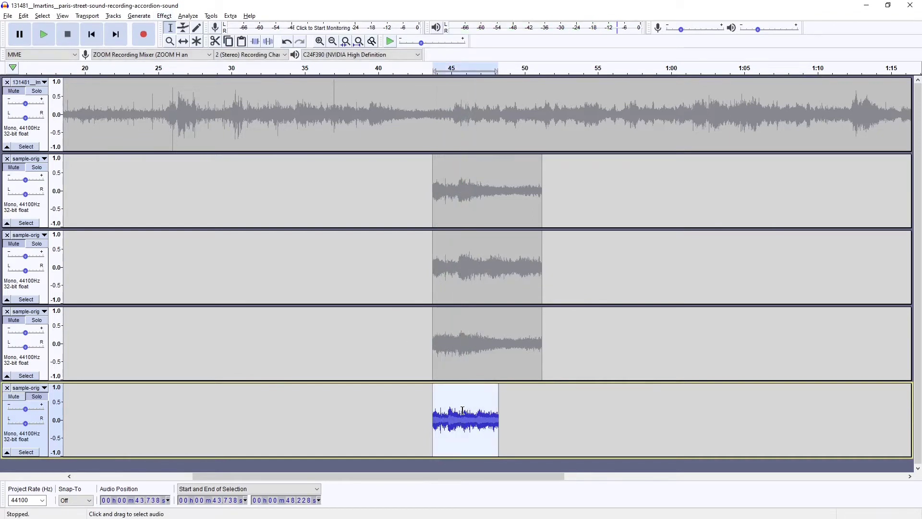
# Apply Reverb with 80% reverberance and 34% damping to the same echoed clip and play it
pyautogui.click(165, 15)
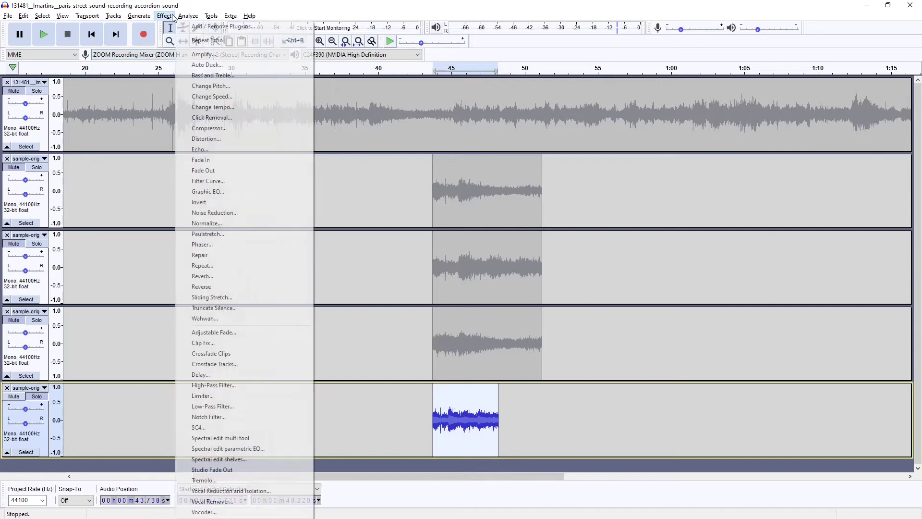
pyautogui.click(236, 272)
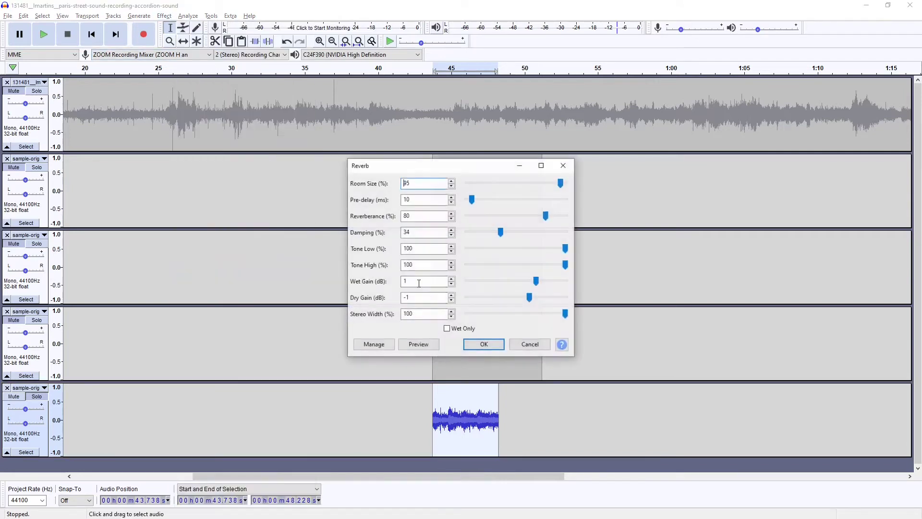
pyautogui.click(483, 345)
pyautogui.press('space')
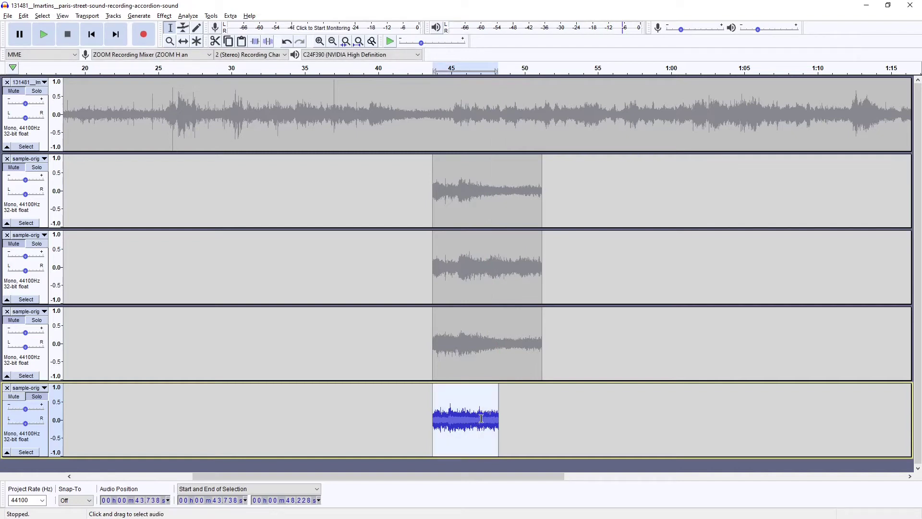
# Apply Paulstretch with a stretch factor of 10.0 and a time resolution of 0.25 seconds to the clip and play the stretched audio
pyautogui.click(164, 15)
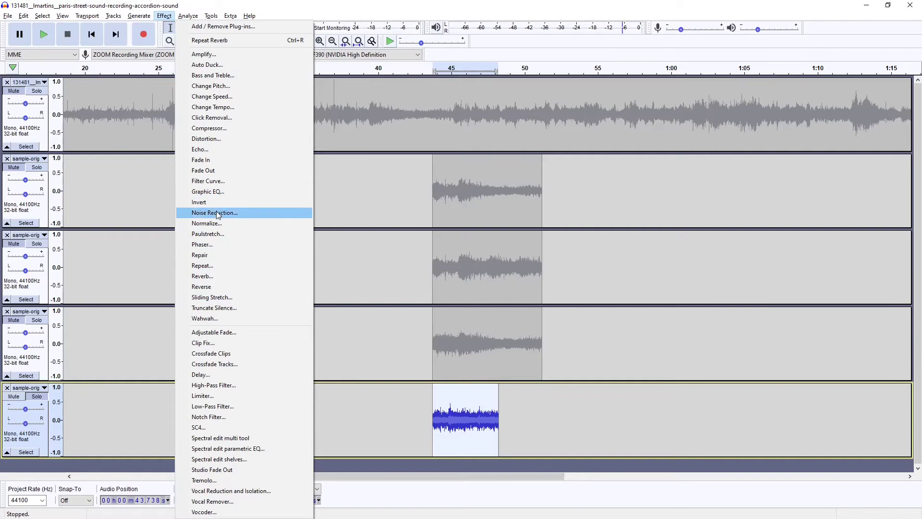
pyautogui.click(212, 234)
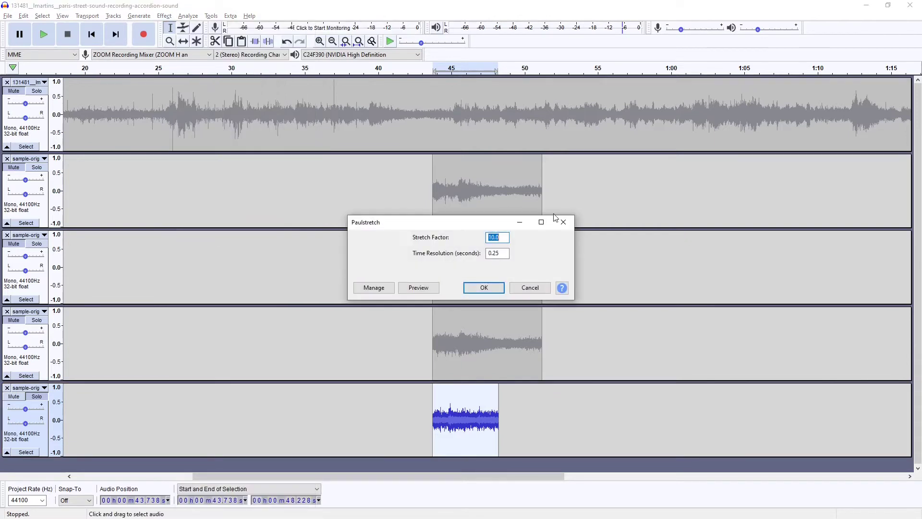
pyautogui.moveTo(476, 224); pyautogui.dragTo(487, 166)
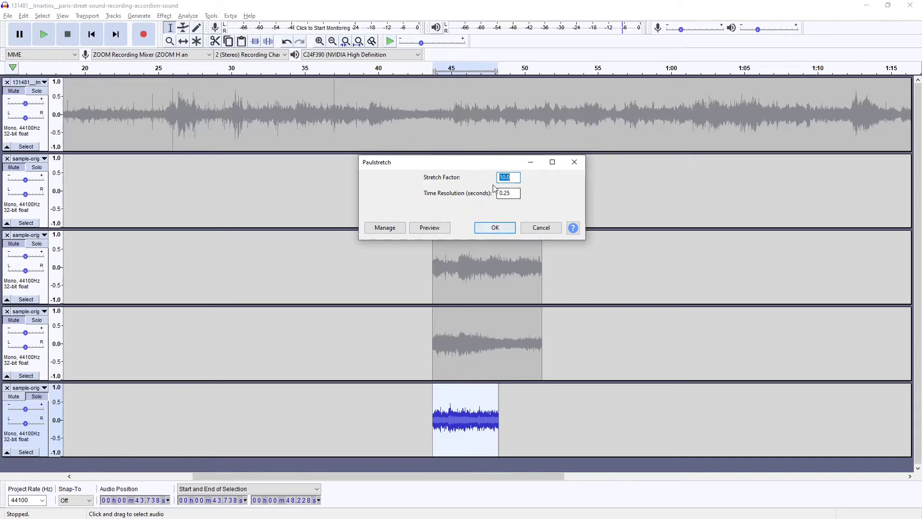
pyautogui.click(506, 232)
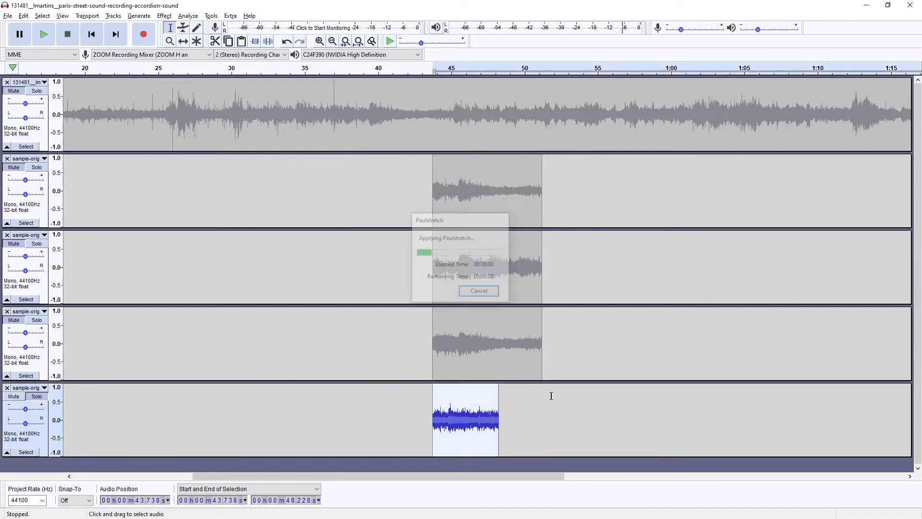
pyautogui.moveTo(490, 476); pyautogui.dragTo(594, 479)
pyautogui.press('space')
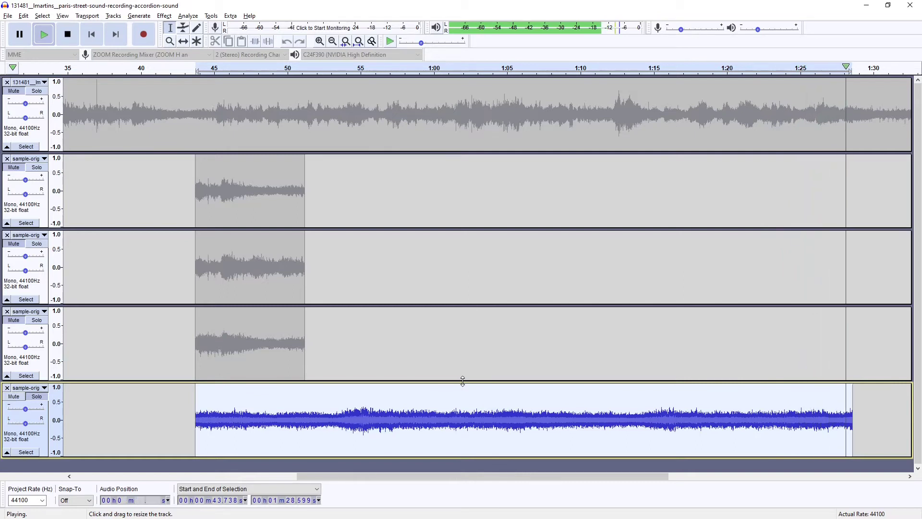
pyautogui.moveTo(364, 477)
pyautogui.mouseDown()
pyautogui.moveTo(340, 478)
pyautogui.moveTo(364, 480)
pyautogui.mouseUp()
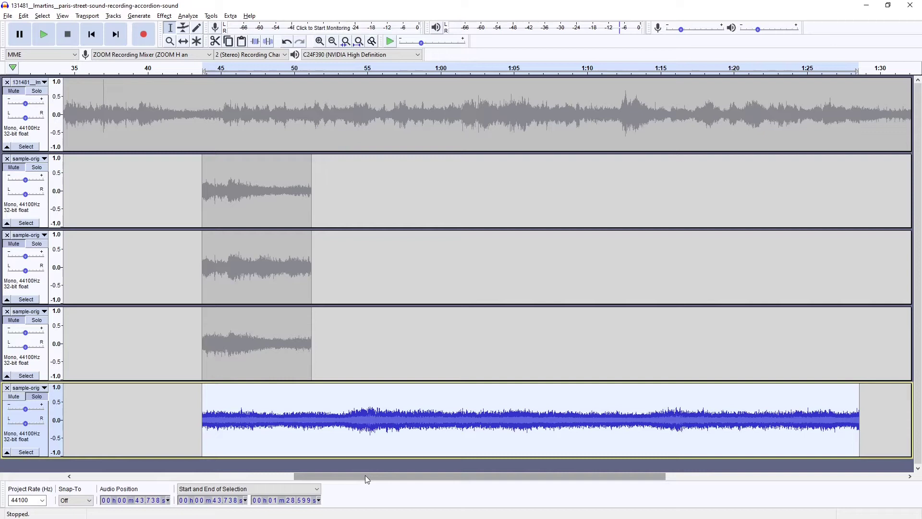
# Solo and duplicate the first sample-orig clip onto a new track, and mute the source track
pyautogui.click(39, 174)
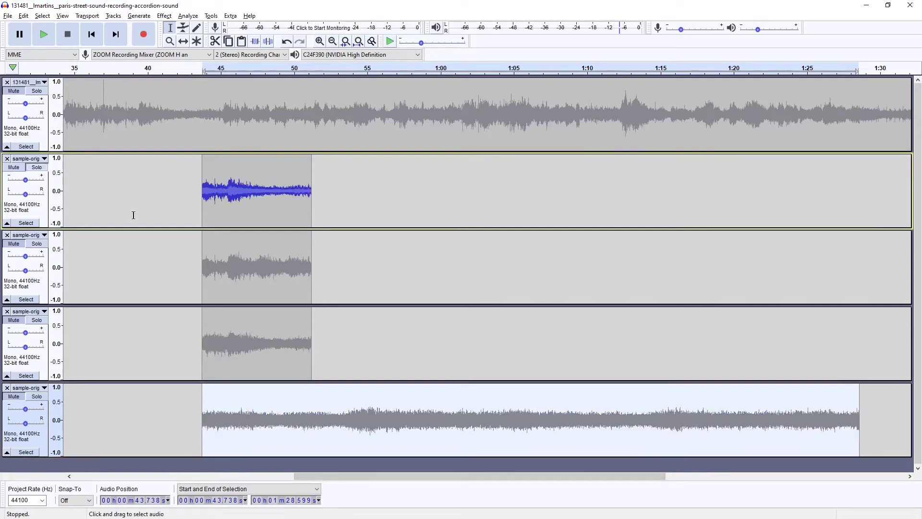
pyautogui.doubleClick(256, 192)
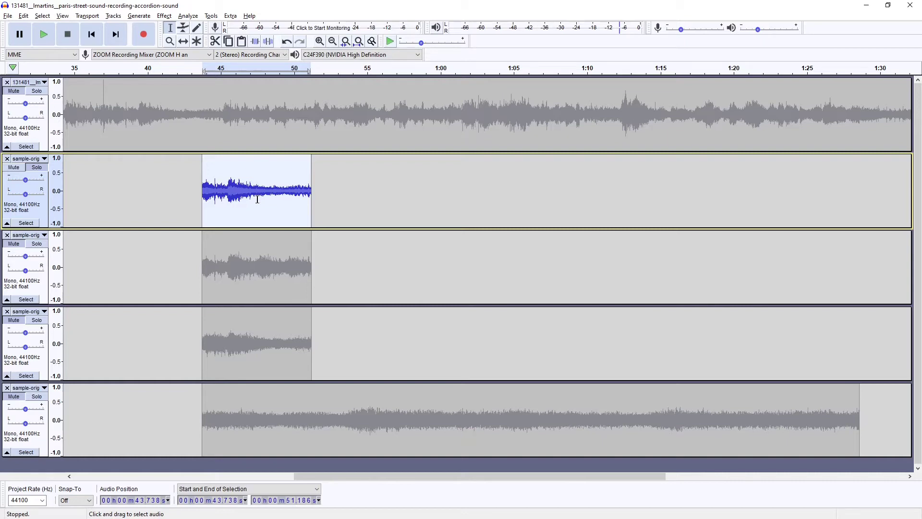
pyautogui.hotkey('ctrl', 'd')
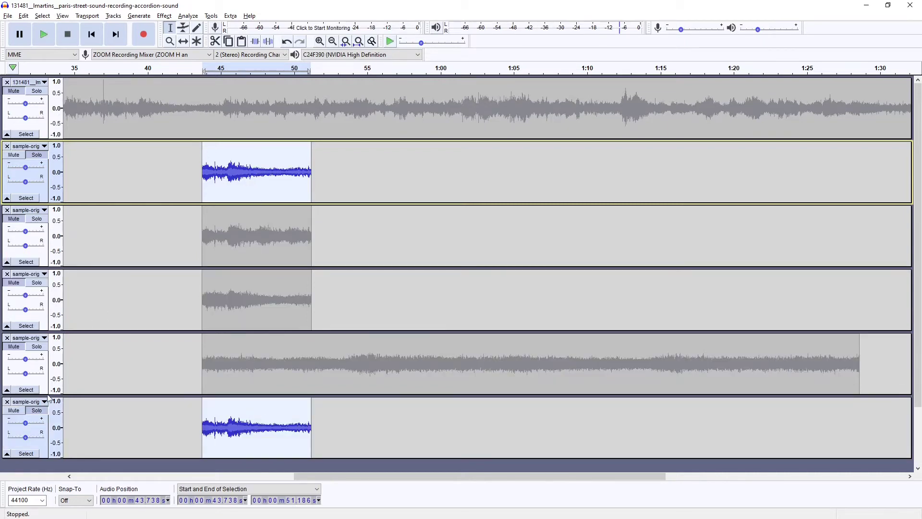
pyautogui.click(14, 154)
# Select the entire clip on the new sample-orig copy and play part of it
pyautogui.click(276, 441)
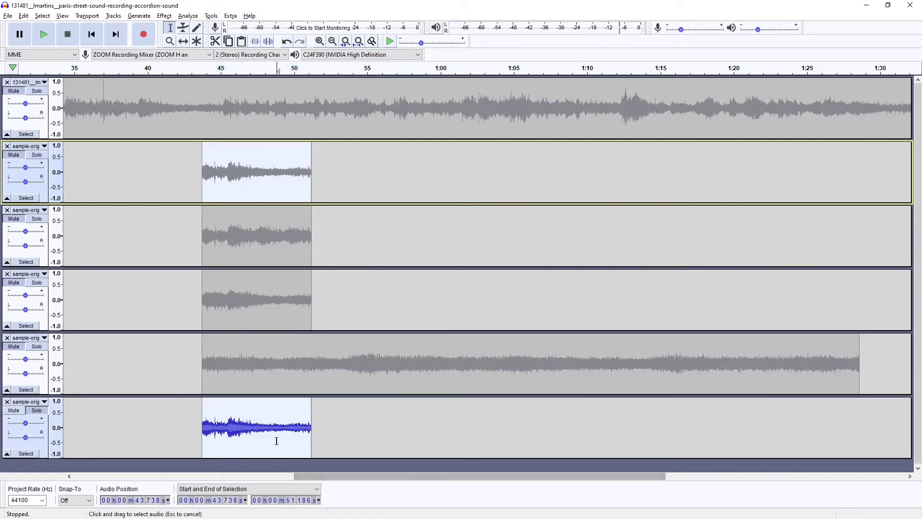
pyautogui.doubleClick(277, 441)
pyautogui.press('space')
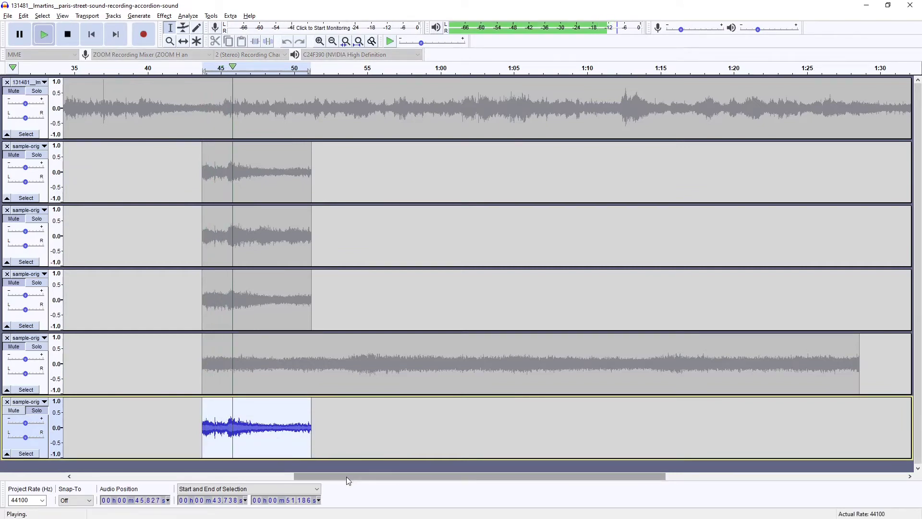
pyautogui.press('space')
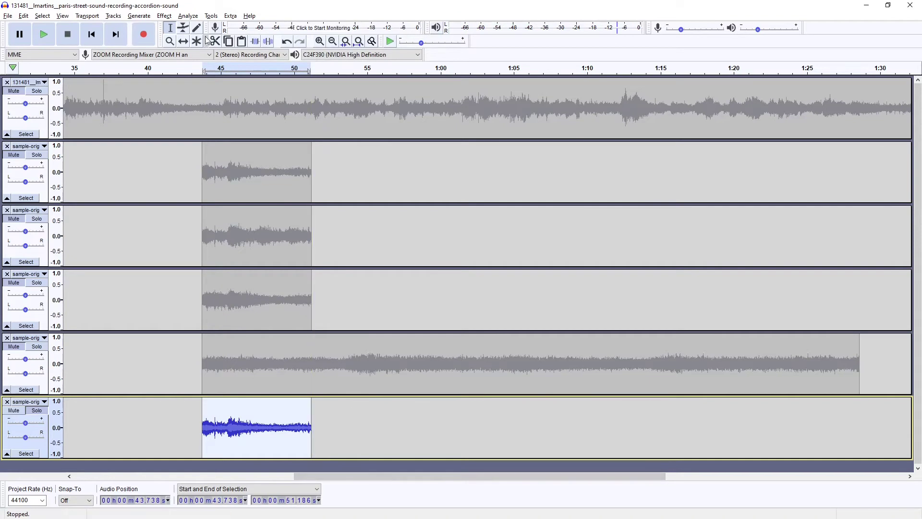
# Try a Low-Pass Filter at 1000 Hz with a 12 dB roll-off on the new copy, play it and undo the filter
pyautogui.click(164, 17)
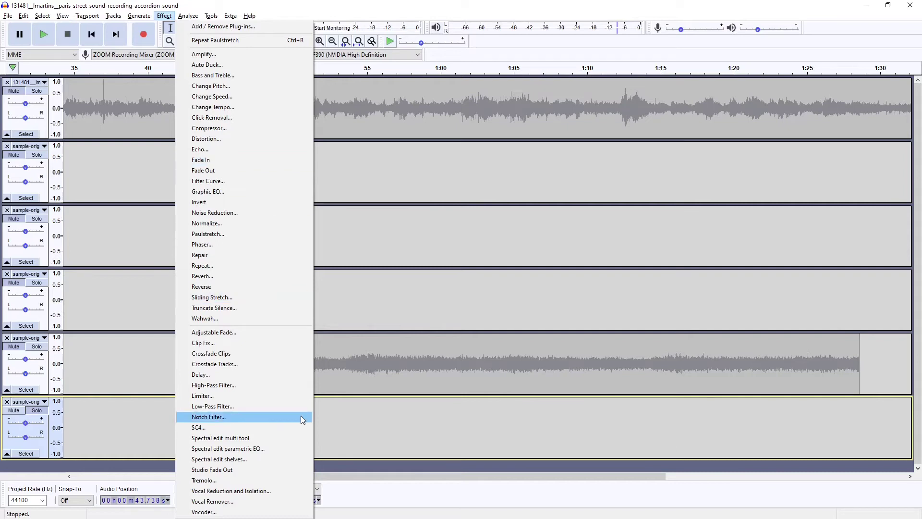
pyautogui.click(212, 407)
pyautogui.moveTo(456, 227); pyautogui.dragTo(428, 155)
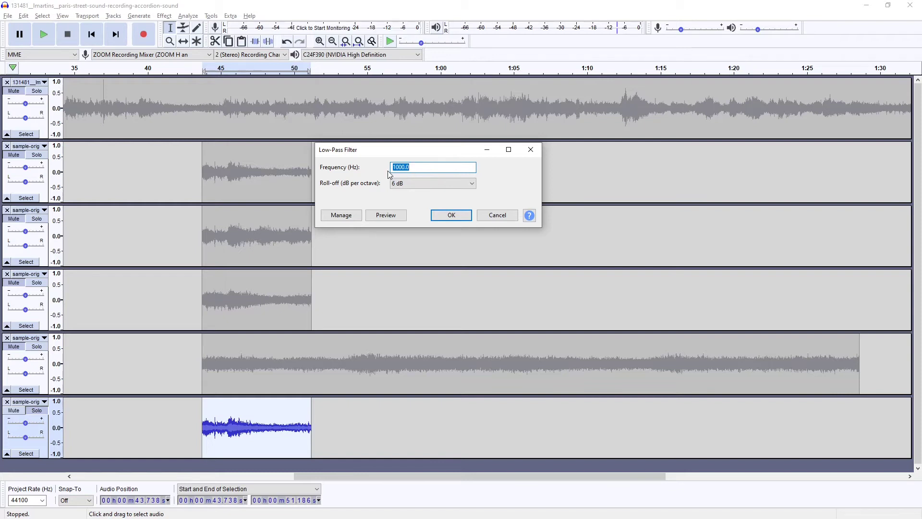
pyautogui.press('BackSpace')
pyautogui.click(459, 183)
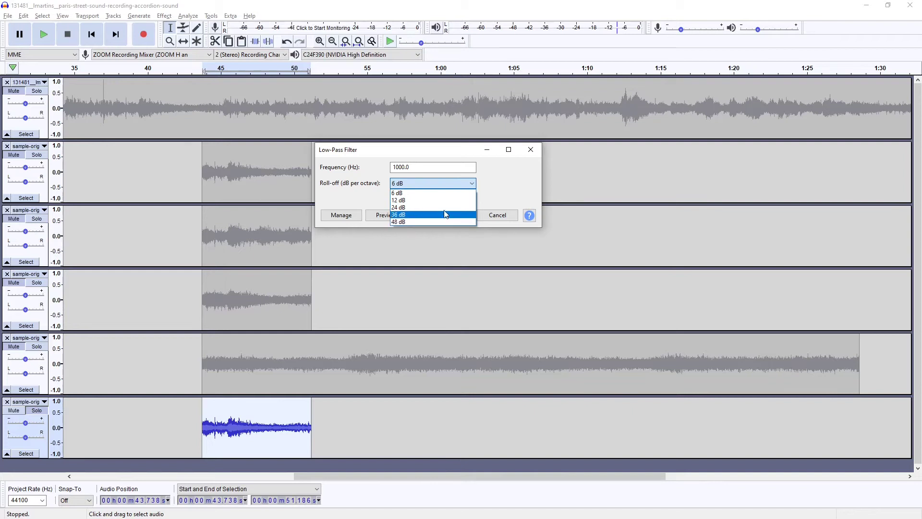
pyautogui.click(419, 200)
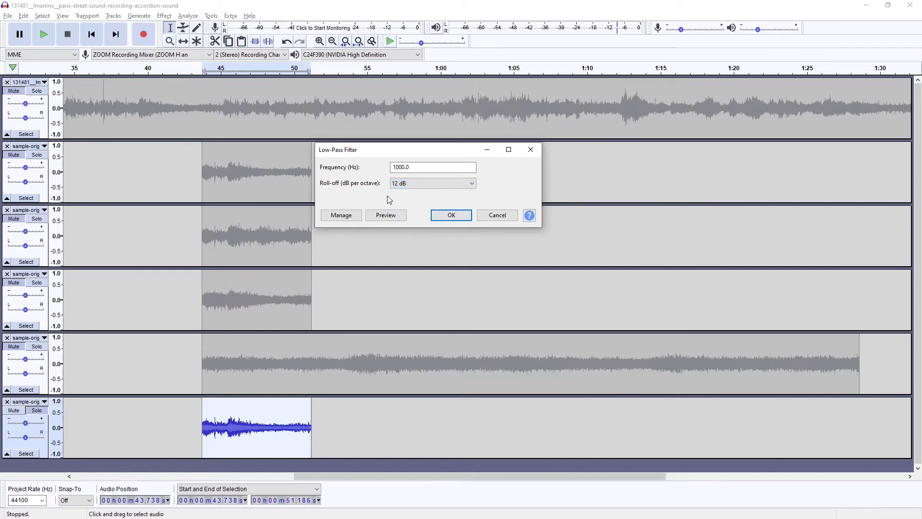
pyautogui.click(454, 215)
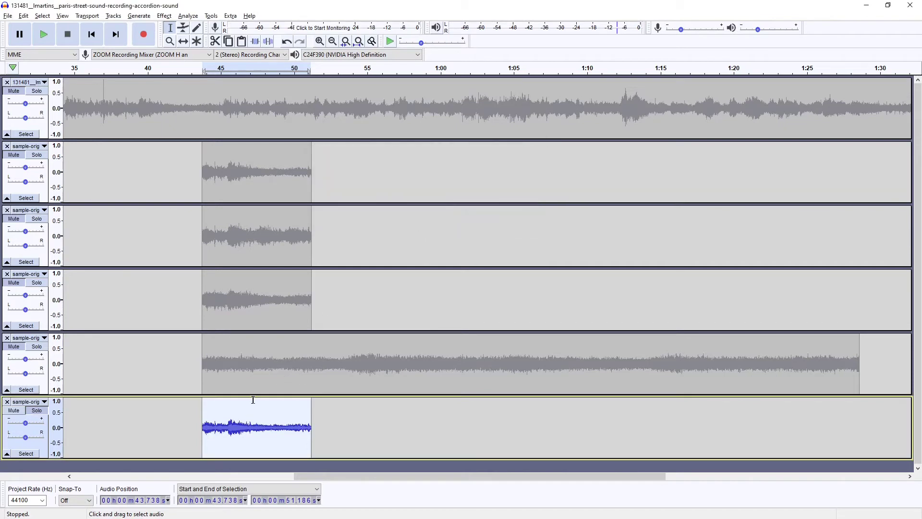
pyautogui.press('space')
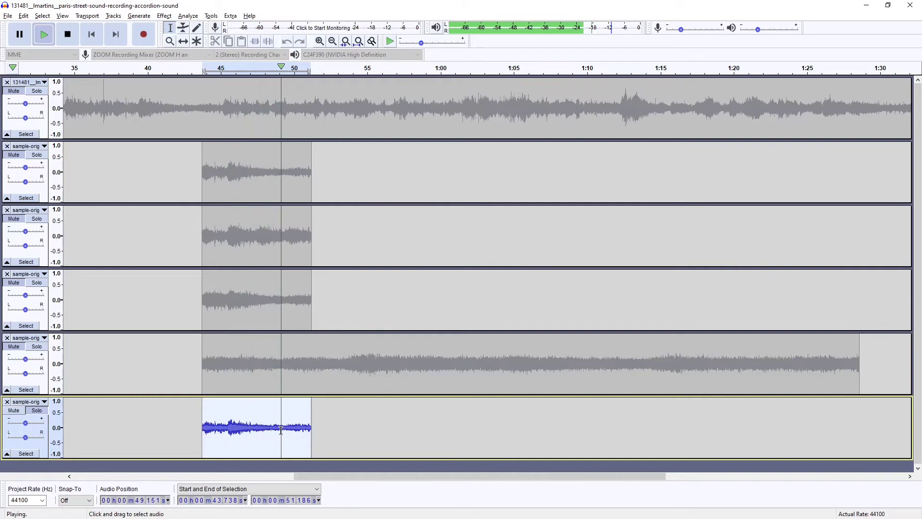
pyautogui.press('space')
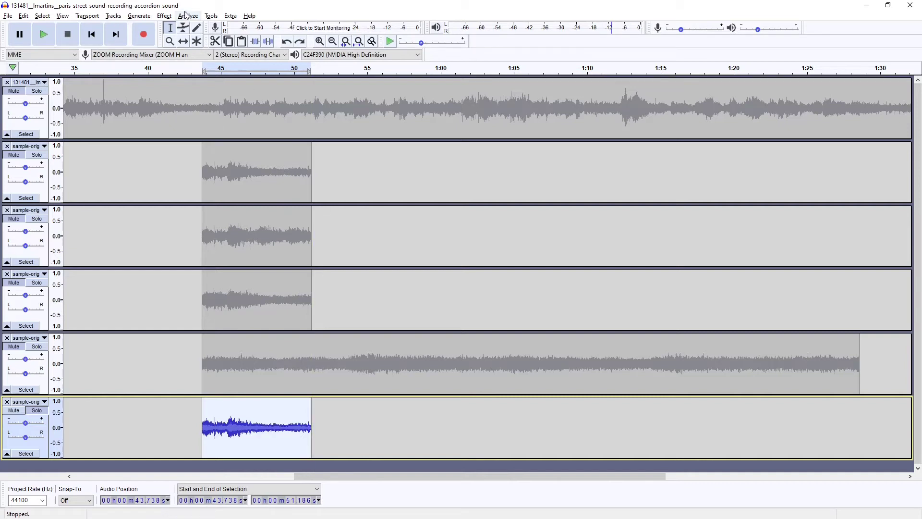
# Apply a Low-Pass Filter at 800 Hz with a 24 dB roll-off to the new copy's clip and play it
pyautogui.click(164, 15)
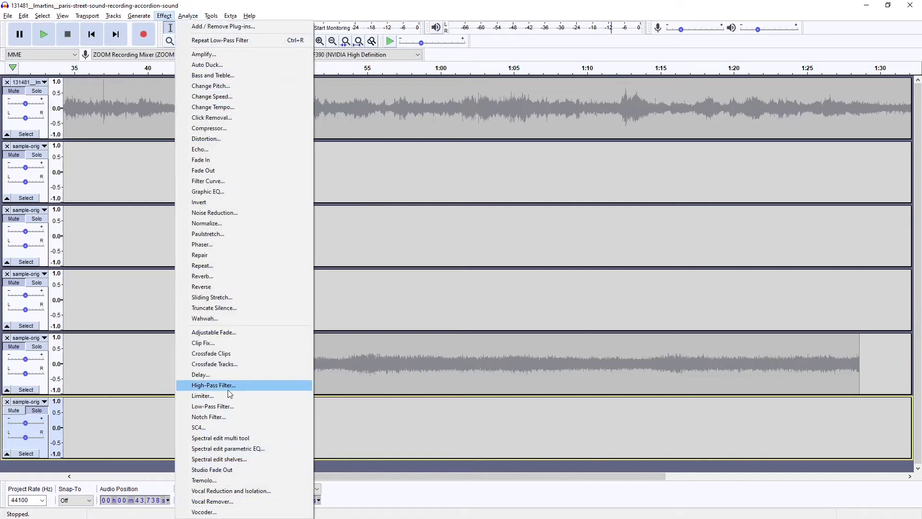
pyautogui.click(226, 407)
pyautogui.click(477, 256)
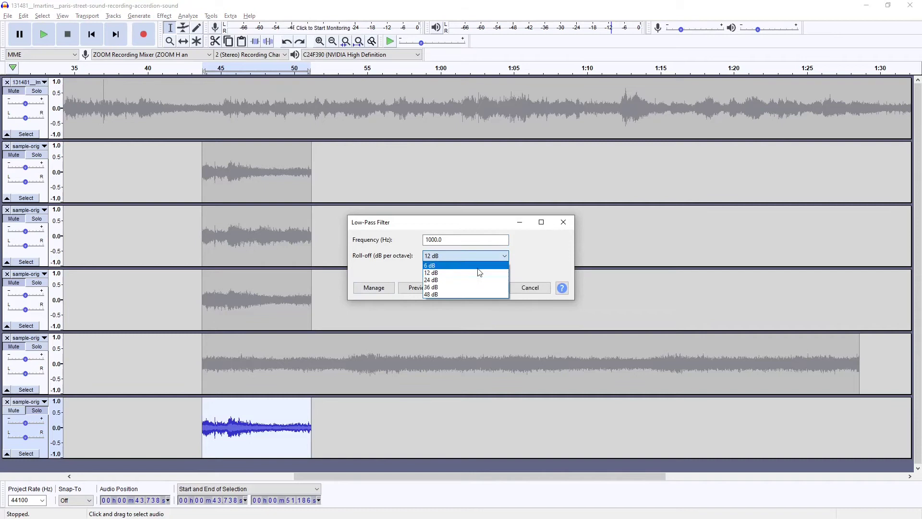
pyautogui.click(478, 279)
pyautogui.moveTo(443, 239); pyautogui.dragTo(412, 240)
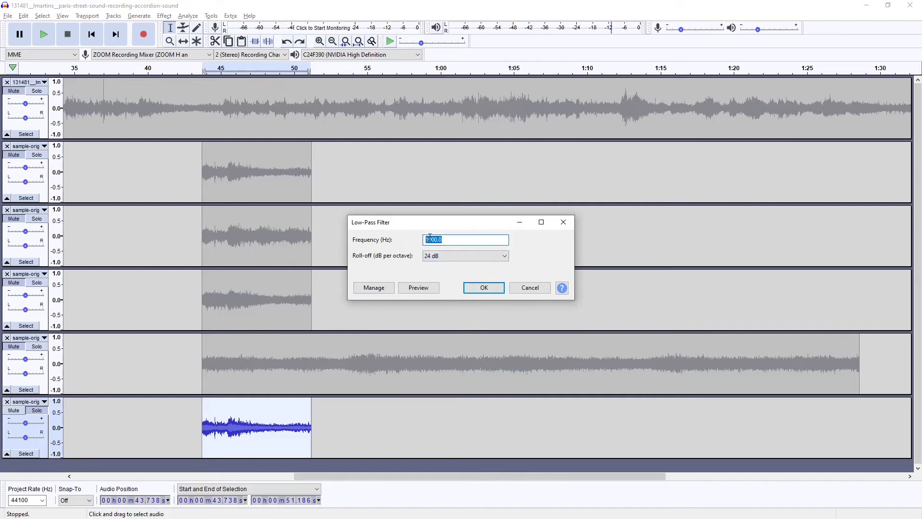
pyautogui.write('800')
pyautogui.click(484, 287)
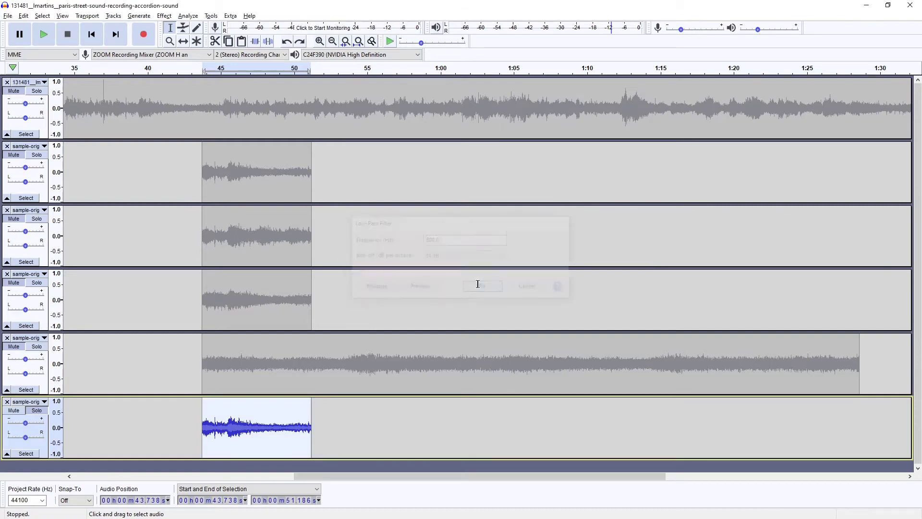
pyautogui.press('space')
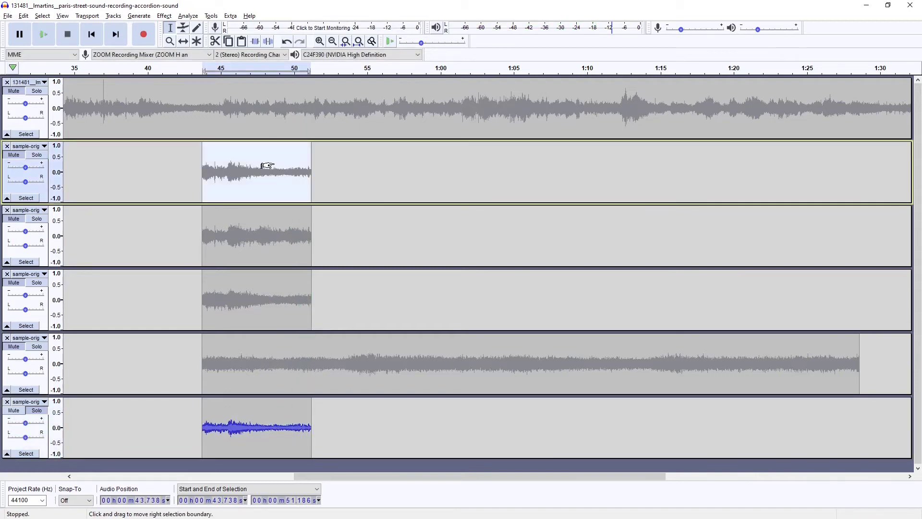
# Paste a copy of the original sample clip after the filtered clip on the newest track, at about 54.9 seconds, and play it
pyautogui.click(366, 415)
pyautogui.hotkey('ctrl', 'v')
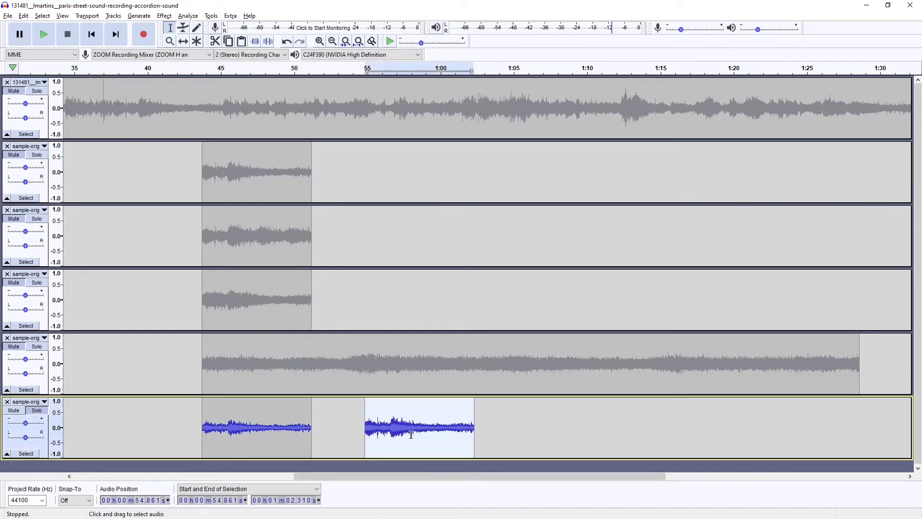
pyautogui.press('space')
pyautogui.press('space')
# Try a High-Pass Filter at 1000 Hz with a 12 dB roll-off on the pasted clip, play it and undo the filter
pyautogui.click(164, 16)
pyautogui.click(234, 384)
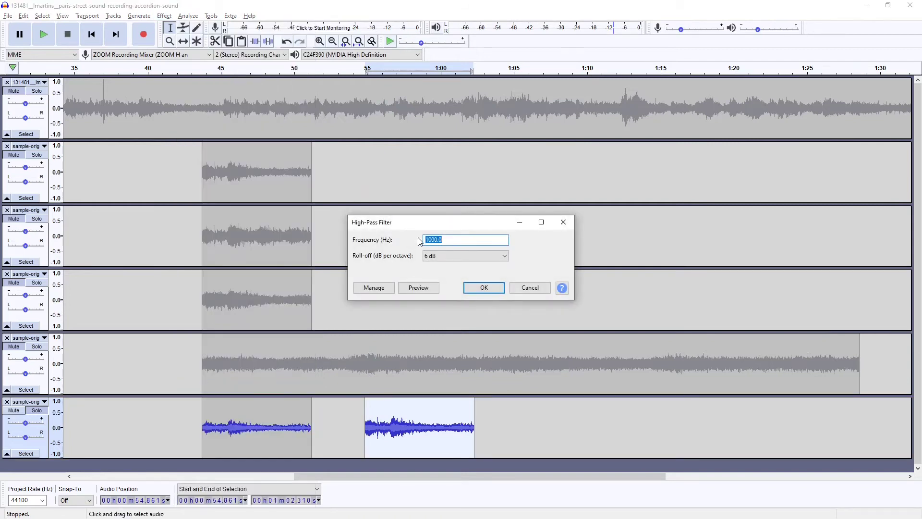
pyautogui.moveTo(457, 223); pyautogui.dragTo(454, 219)
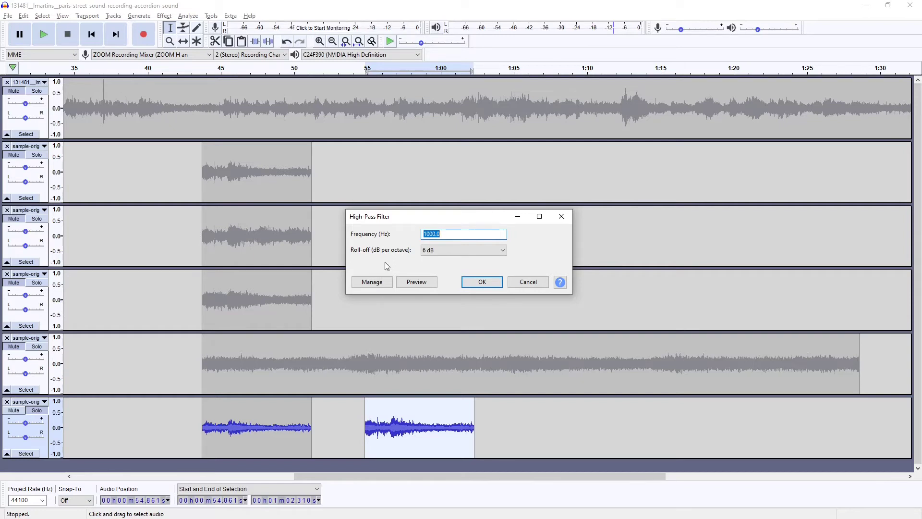
pyautogui.click(448, 251)
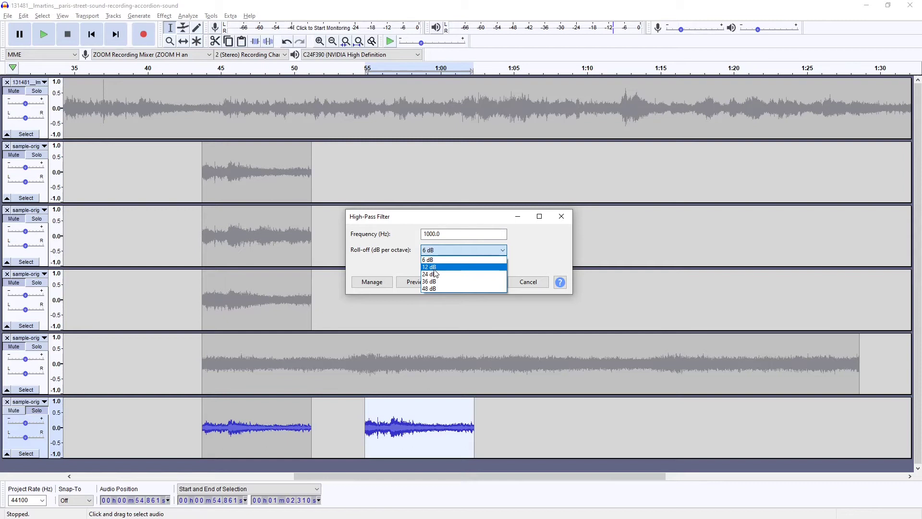
pyautogui.click(433, 266)
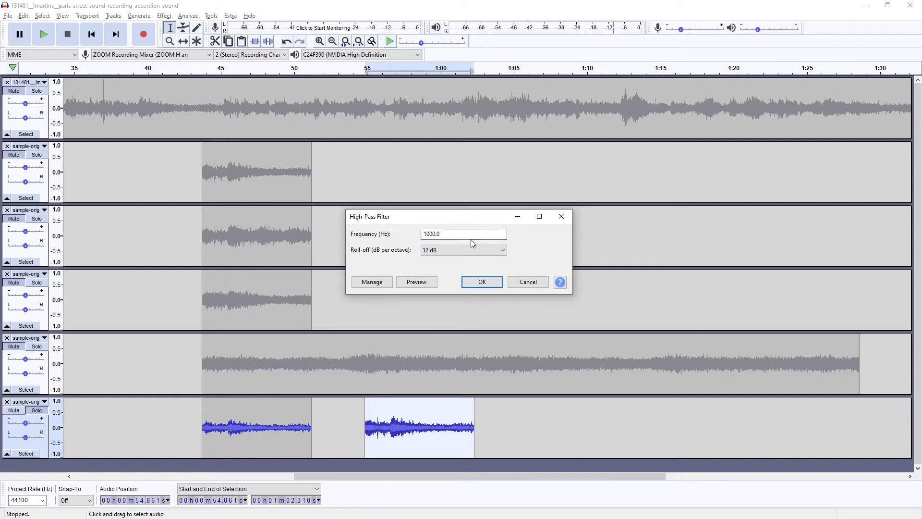
pyautogui.click(483, 282)
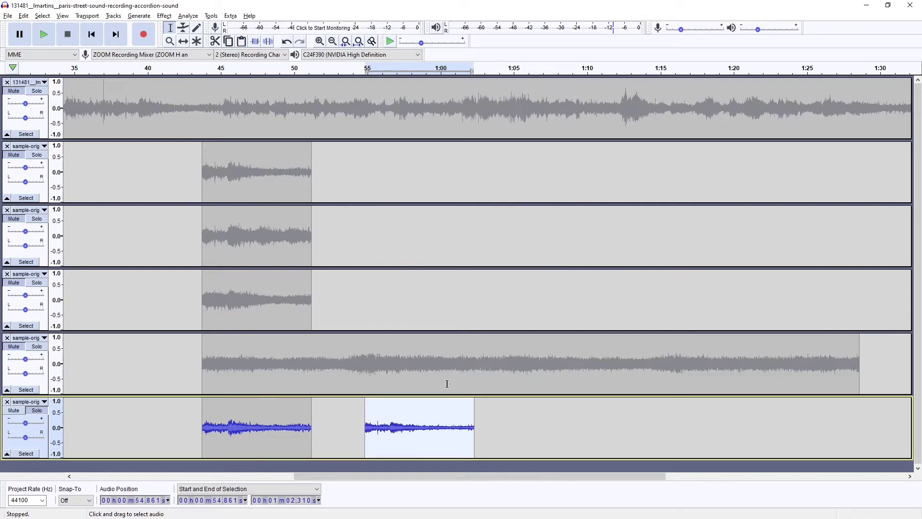
pyautogui.press('space')
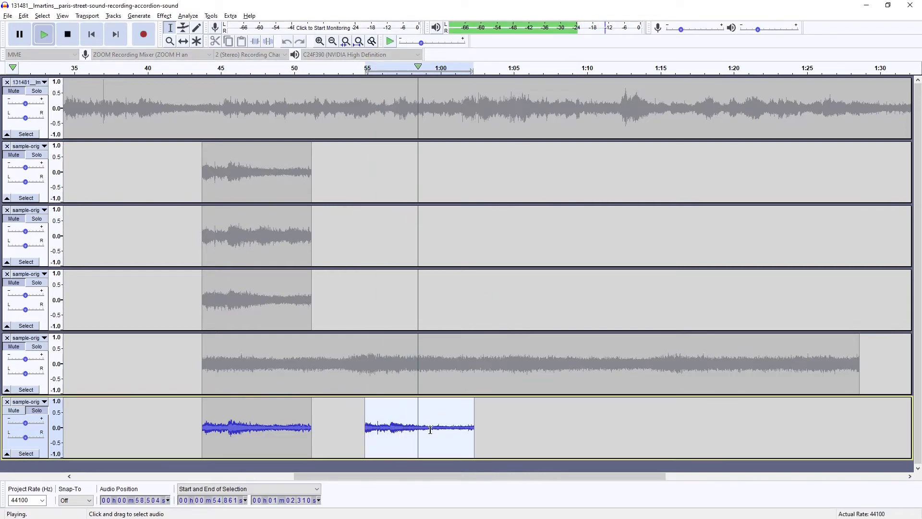
pyautogui.press('space')
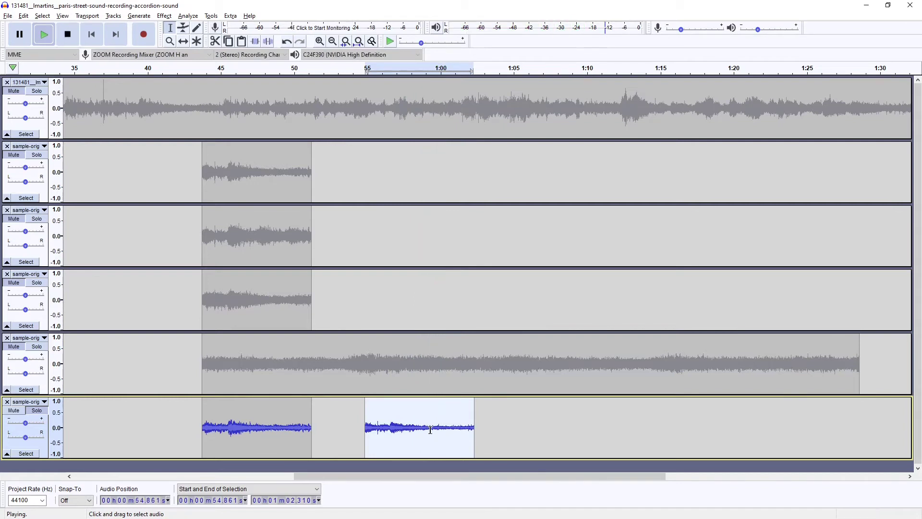
pyautogui.hotkey('ctrl', 'z')
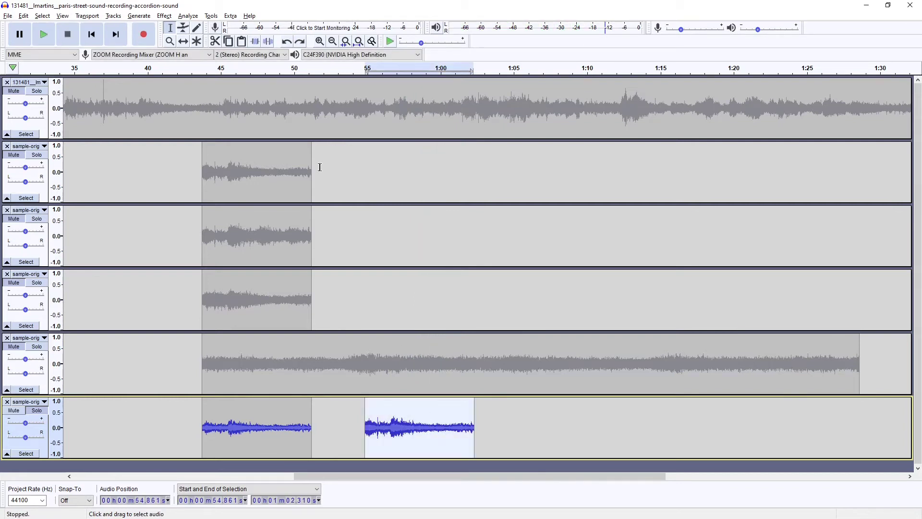
# Apply a High-Pass Filter with a higher cutoff frequency and a steeper 24 dB roll-off to the pasted clip and play it
pyautogui.click(165, 16)
pyautogui.moveTo(180, 17)
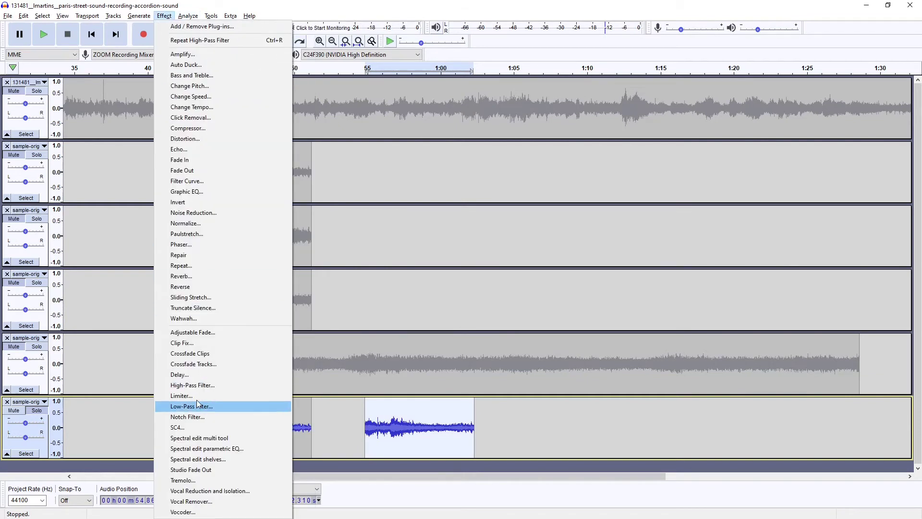
pyautogui.click(193, 384)
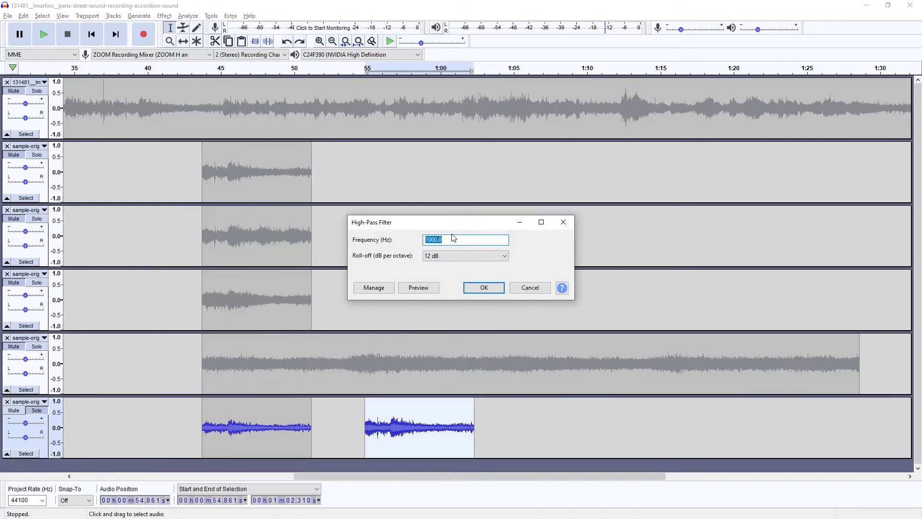
pyautogui.write('120')
pyautogui.click(461, 256)
pyautogui.click(440, 280)
pyautogui.click(484, 288)
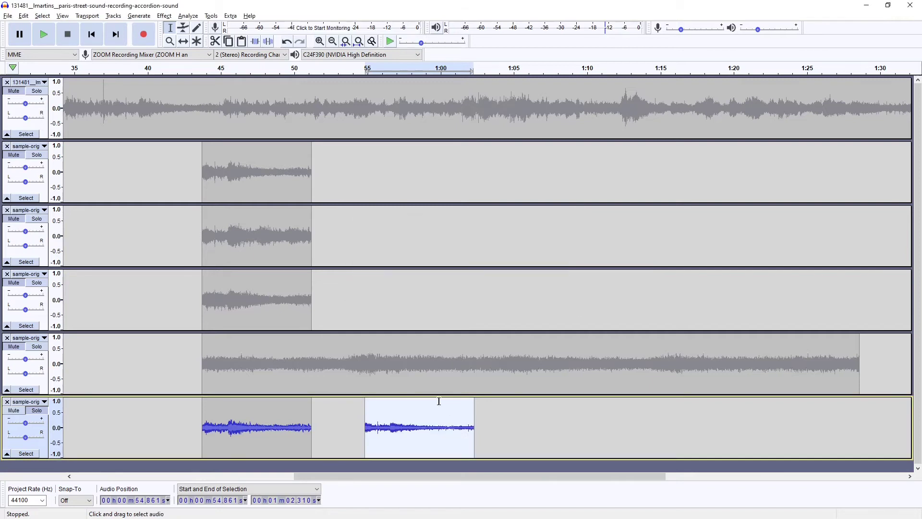
pyautogui.press('space')
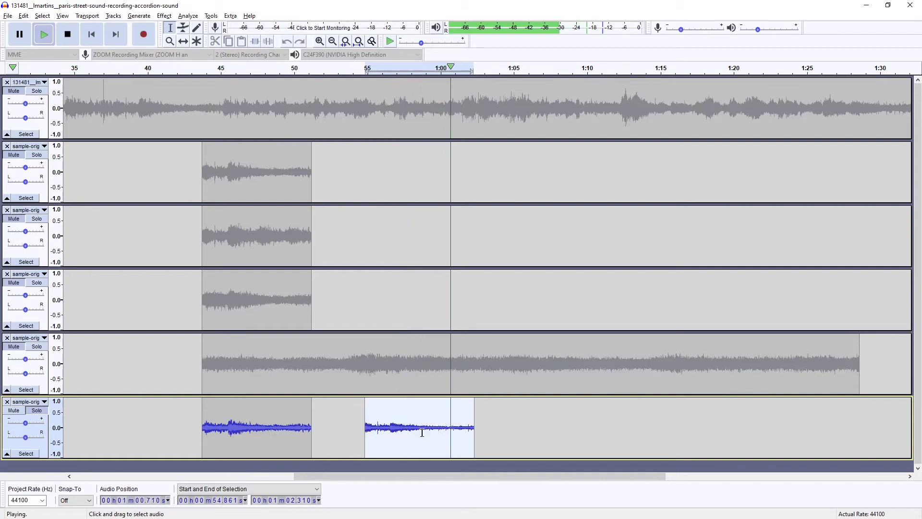
pyautogui.doubleClick(435, 425)
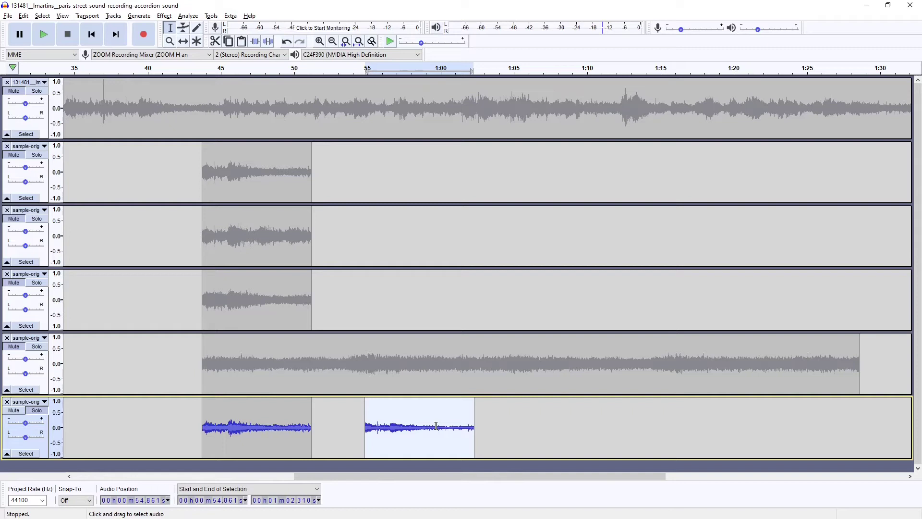
pyautogui.press('space')
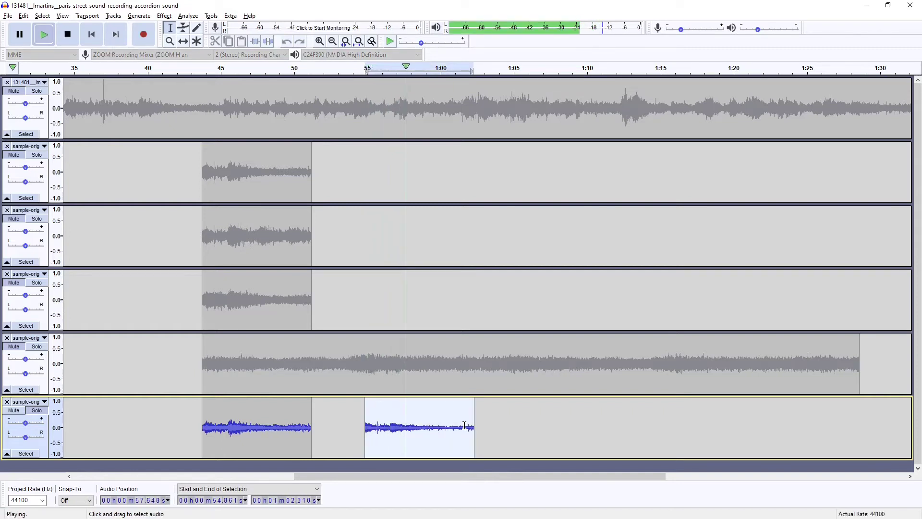
pyautogui.press('space')
pyautogui.click(164, 16)
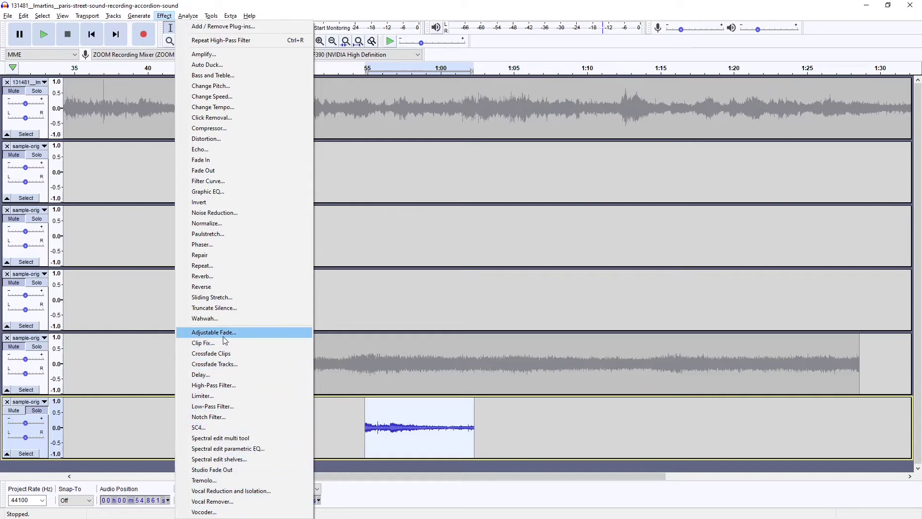
pyautogui.click(477, 429)
pyautogui.click(417, 425)
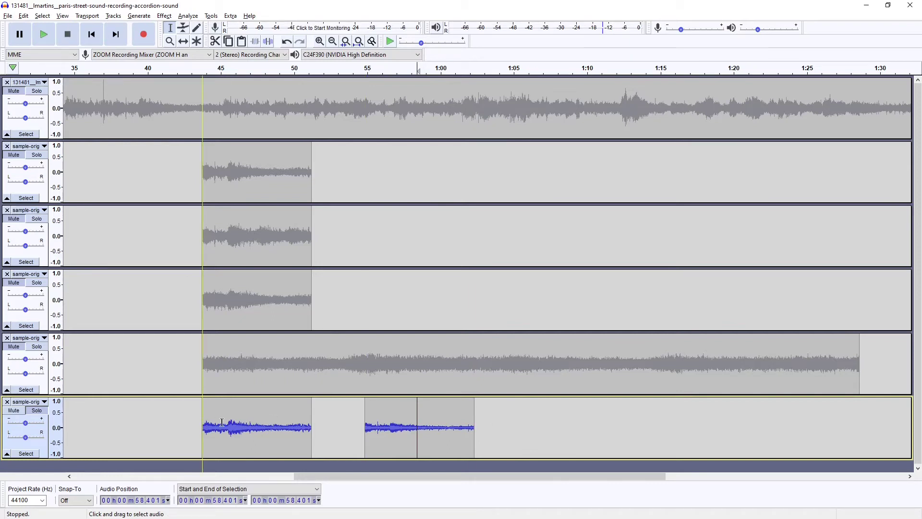
pyautogui.click(269, 428)
pyautogui.doubleClick(243, 427)
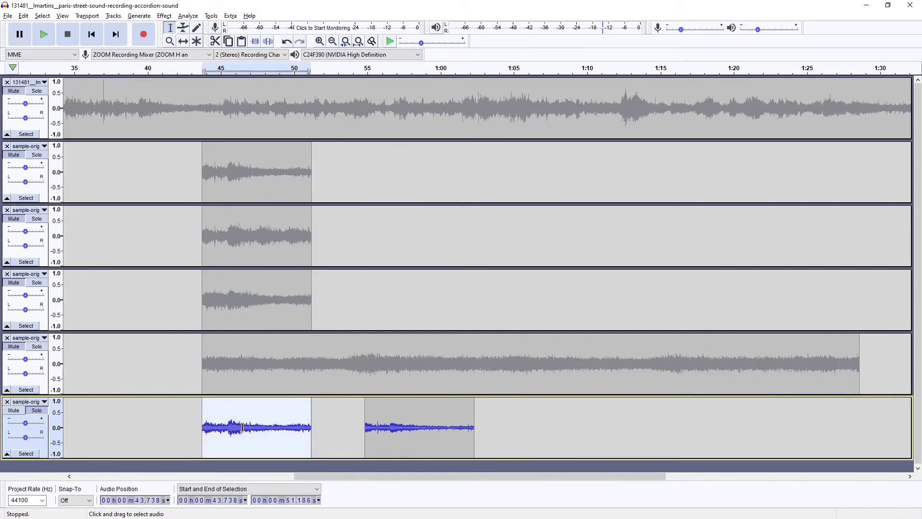
pyautogui.click(251, 423)
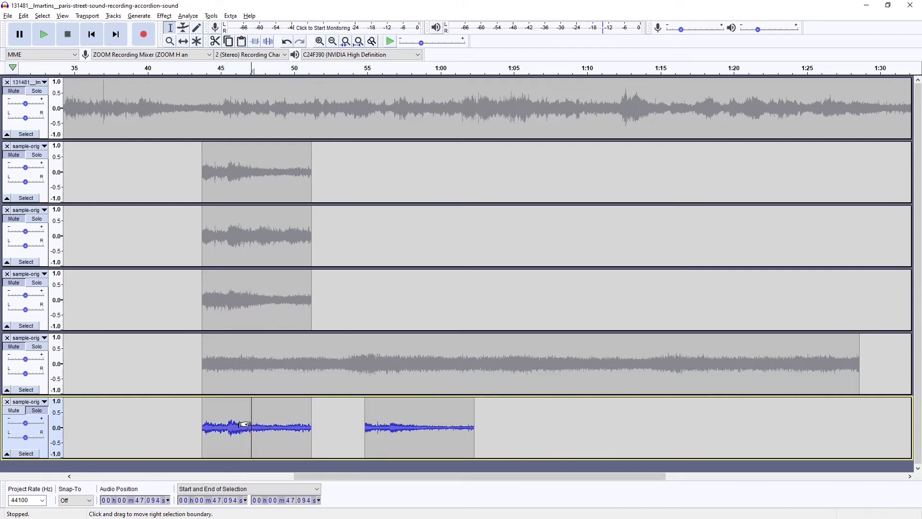
pyautogui.click(395, 422)
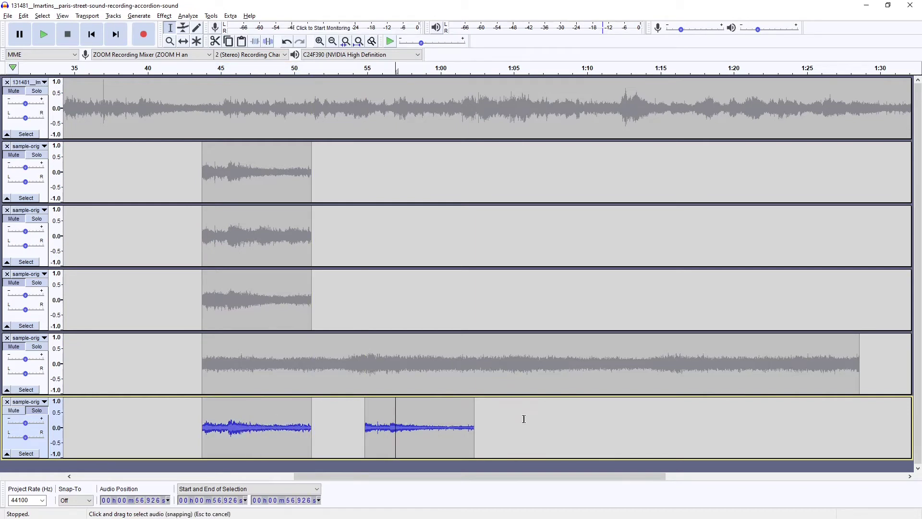
pyautogui.moveTo(496, 413); pyautogui.dragTo(688, 410)
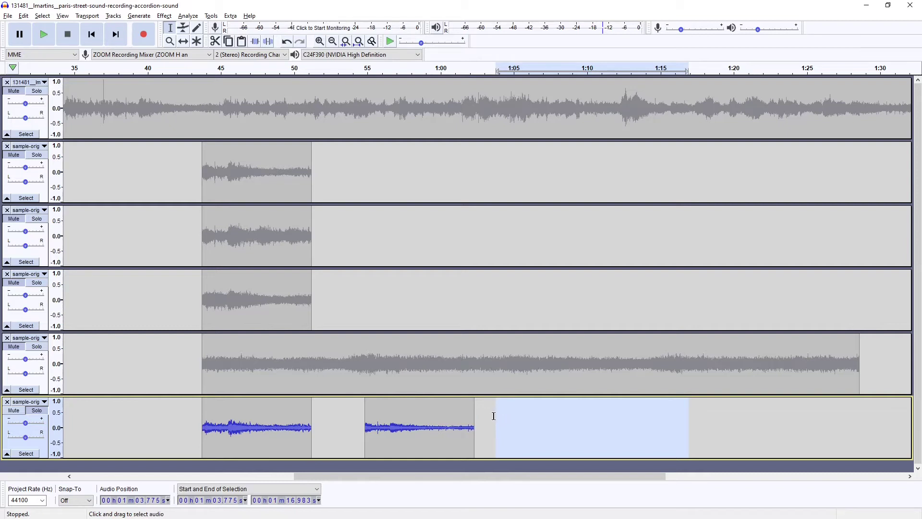
pyautogui.click(427, 417)
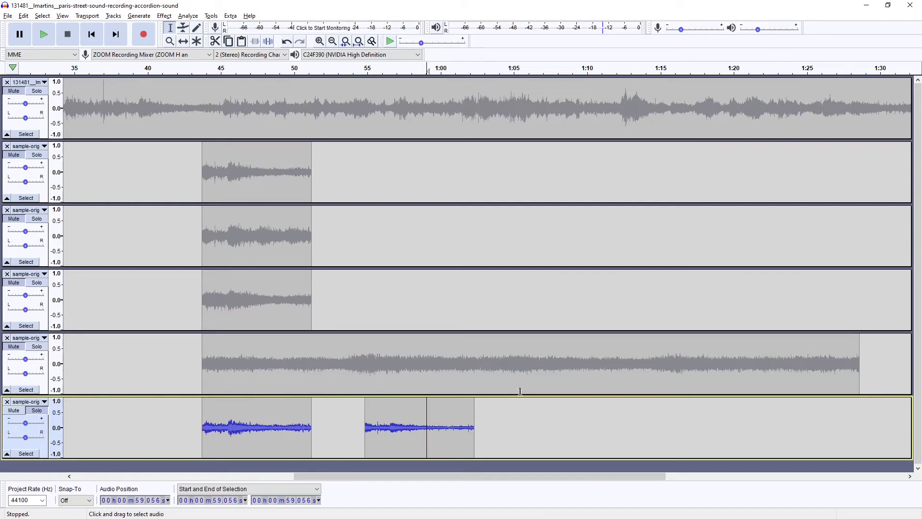
pyautogui.click(163, 16)
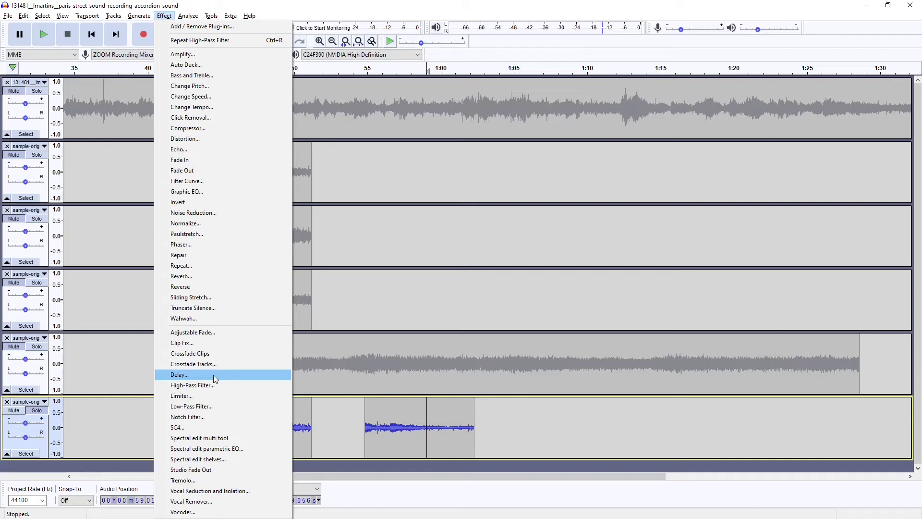
pyautogui.click(518, 420)
# Duplicate the original sample clip onto a new track and solo that track with only its clip selected
pyautogui.click(253, 176)
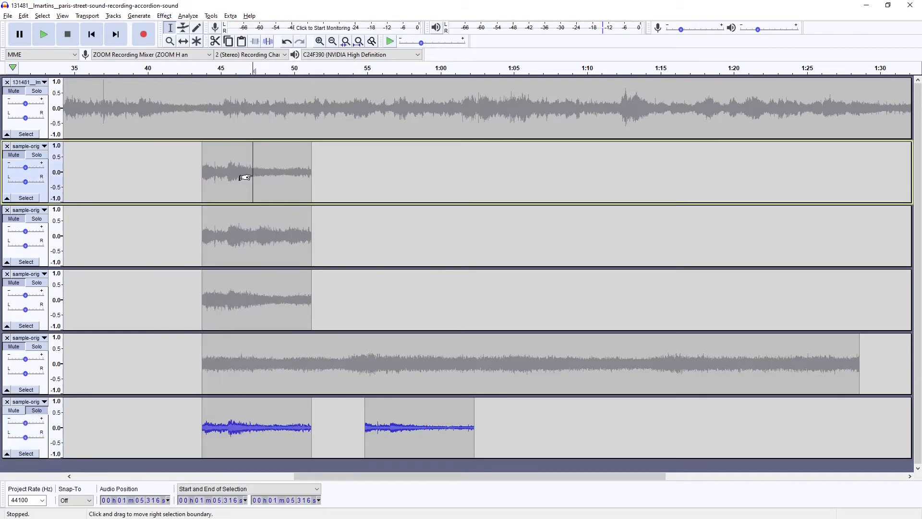
pyautogui.doubleClick(244, 178)
pyautogui.hotkey('ctrl', 'd')
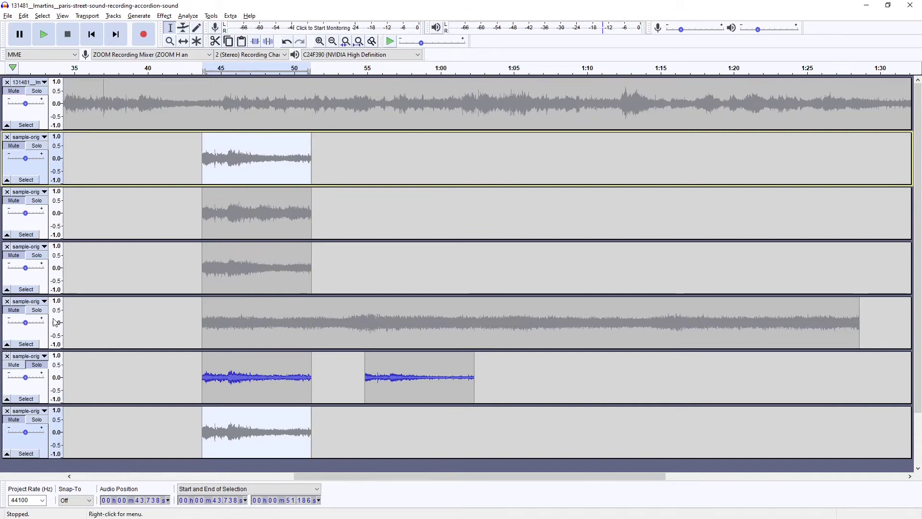
pyautogui.click(39, 419)
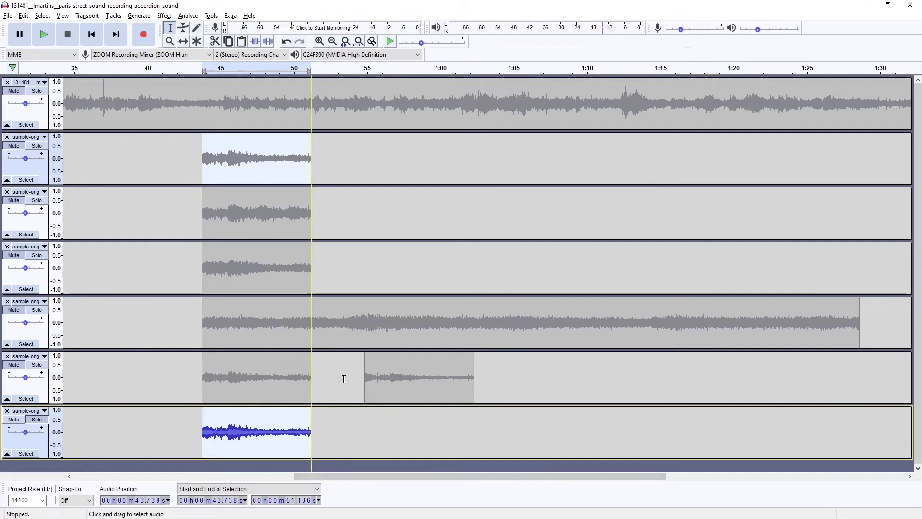
pyautogui.click(166, 18)
pyautogui.click(166, 17)
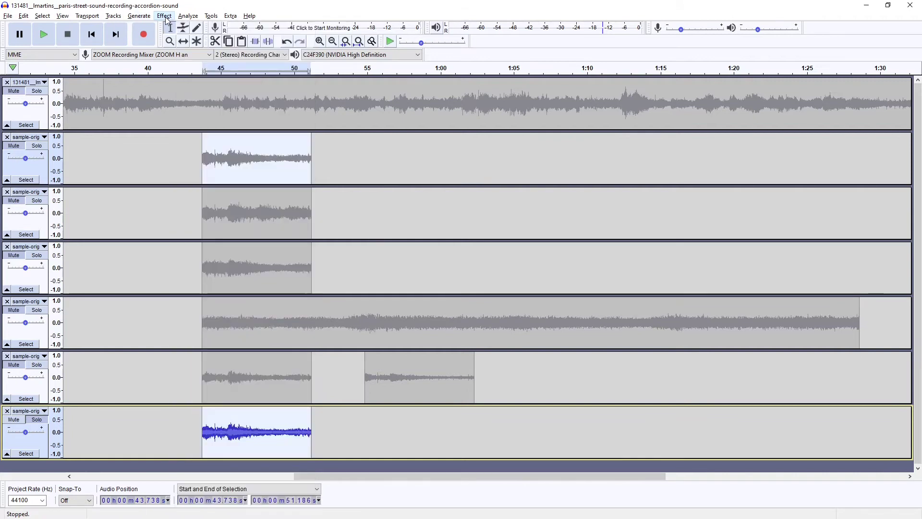
pyautogui.doubleClick(223, 421)
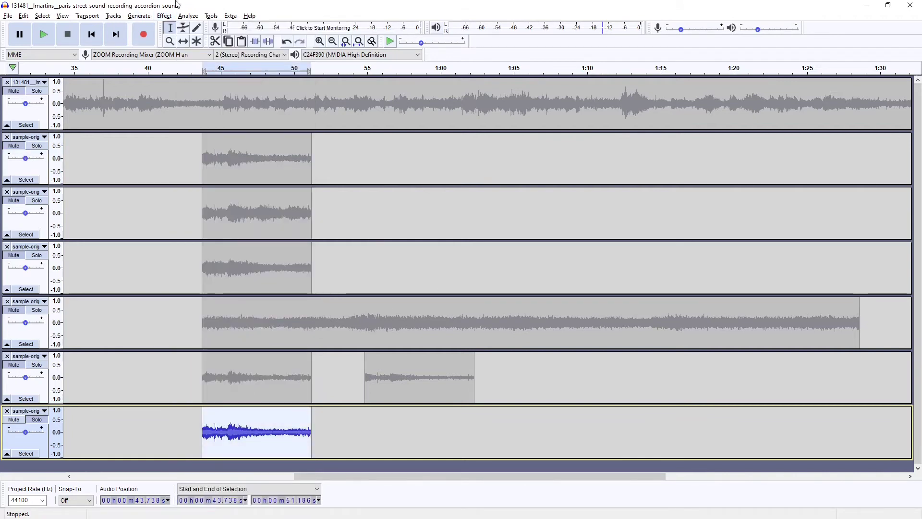
# Shape a Graphic EQ curve for the new clip, boosting the low bands, the mids up to 1.25 kHz at 7 dB, and the highest bands
pyautogui.click(169, 17)
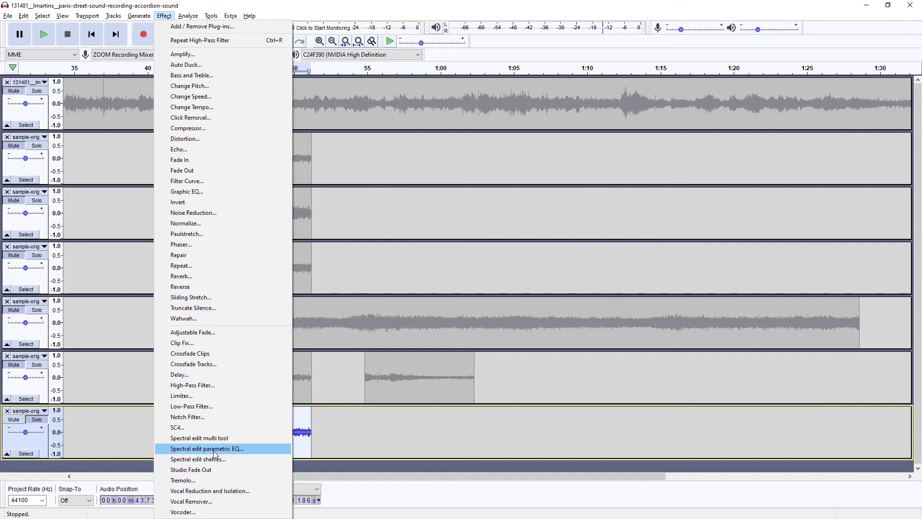
pyautogui.click(186, 192)
pyautogui.moveTo(494, 202); pyautogui.dragTo(449, 112)
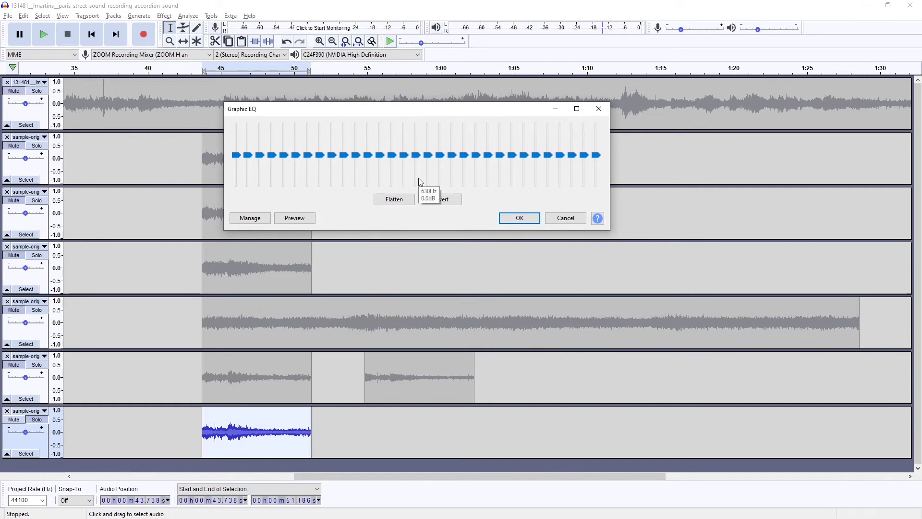
pyautogui.moveTo(381, 115); pyautogui.dragTo(388, 145)
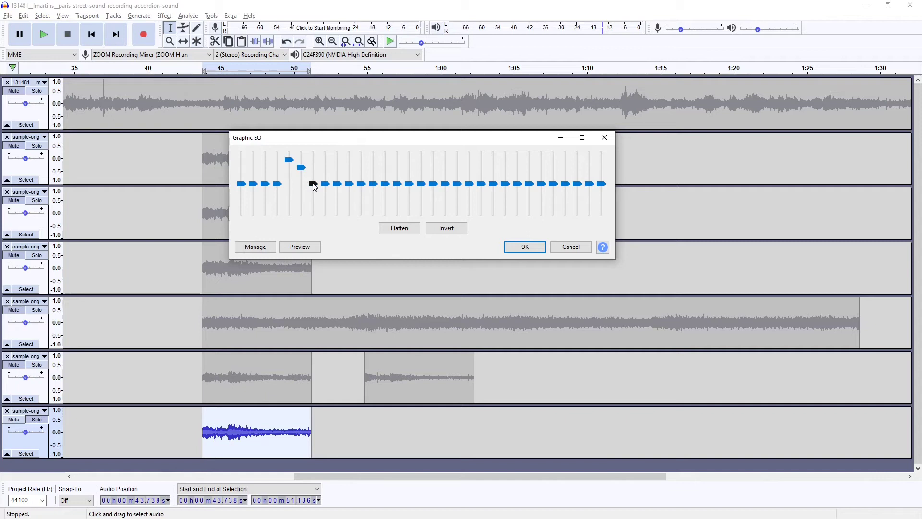
pyautogui.moveTo(325, 186); pyautogui.dragTo(351, 184)
pyautogui.moveTo(289, 160); pyautogui.dragTo(361, 174)
pyautogui.moveTo(601, 184)
pyautogui.mouseDown()
pyautogui.moveTo(601, 169)
pyautogui.moveTo(552, 178)
pyautogui.moveTo(603, 167)
pyautogui.mouseUp()
pyautogui.moveTo(313, 177); pyautogui.dragTo(365, 186)
pyautogui.moveTo(410, 184); pyautogui.dragTo(433, 169)
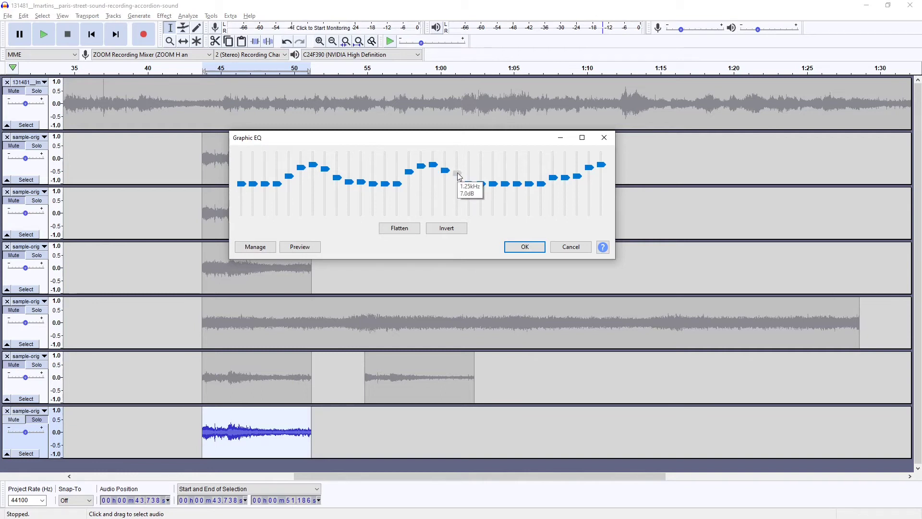
# Preview the Graphic EQ curve, apply it to the new clip and play part of the result
pyautogui.click(307, 249)
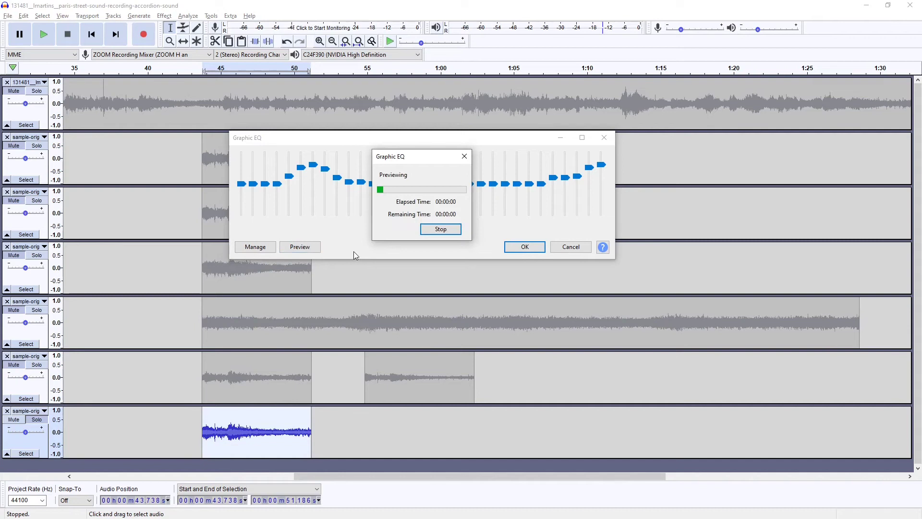
pyautogui.click(441, 229)
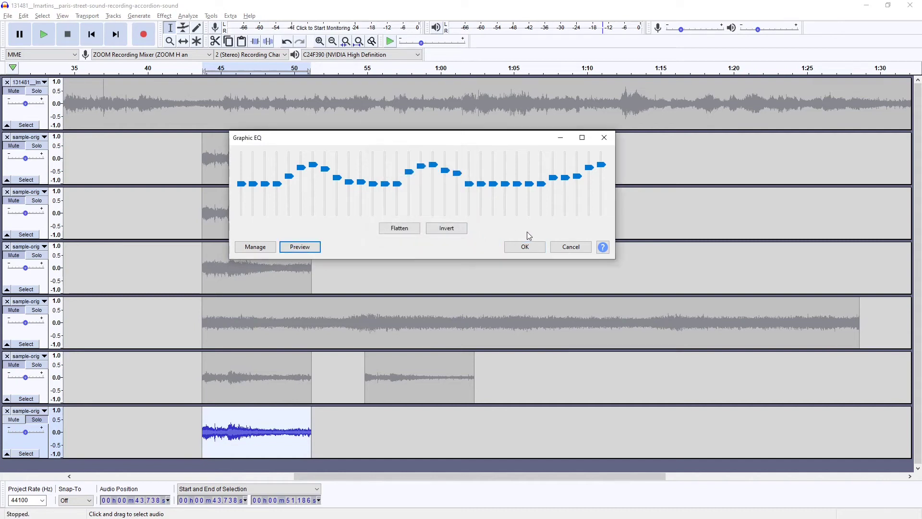
pyautogui.click(524, 246)
pyautogui.press('space')
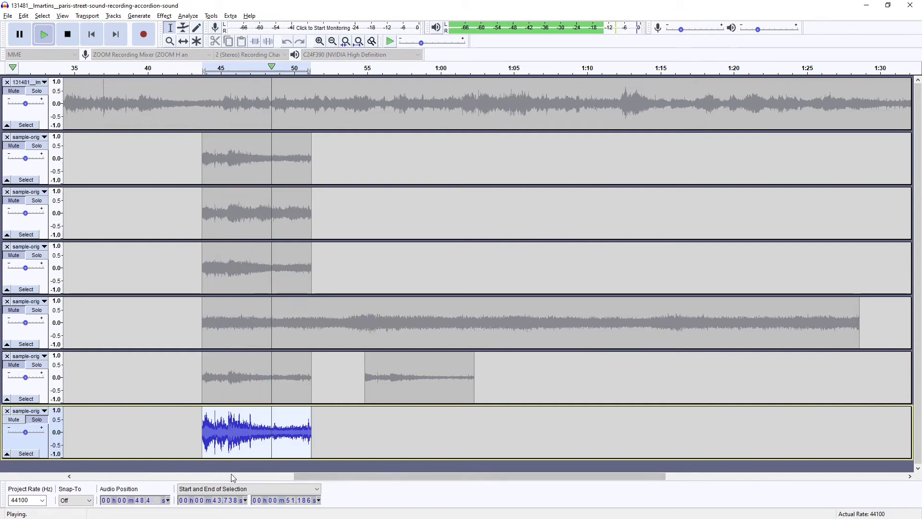
pyautogui.press('space')
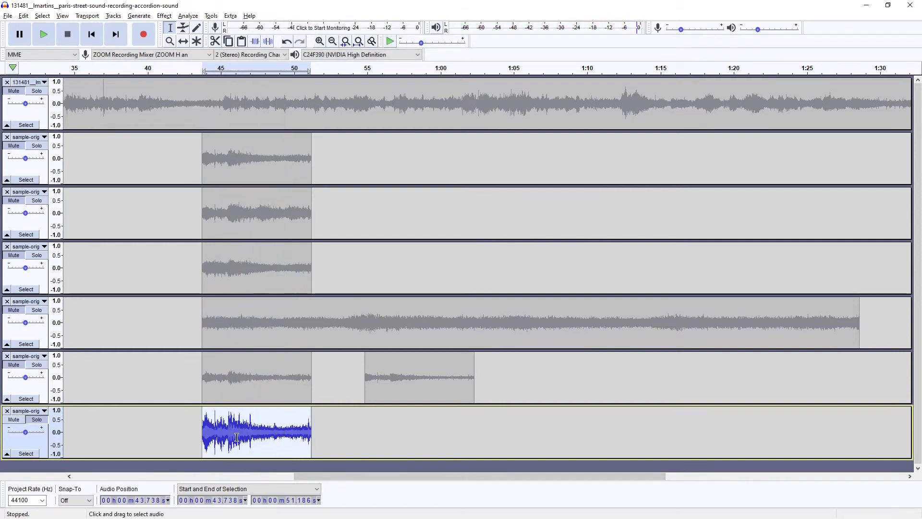
# Flatten the Graphic EQ and shape a new curve that boosts the mid bands and cuts the low and high bands
pyautogui.click(165, 16)
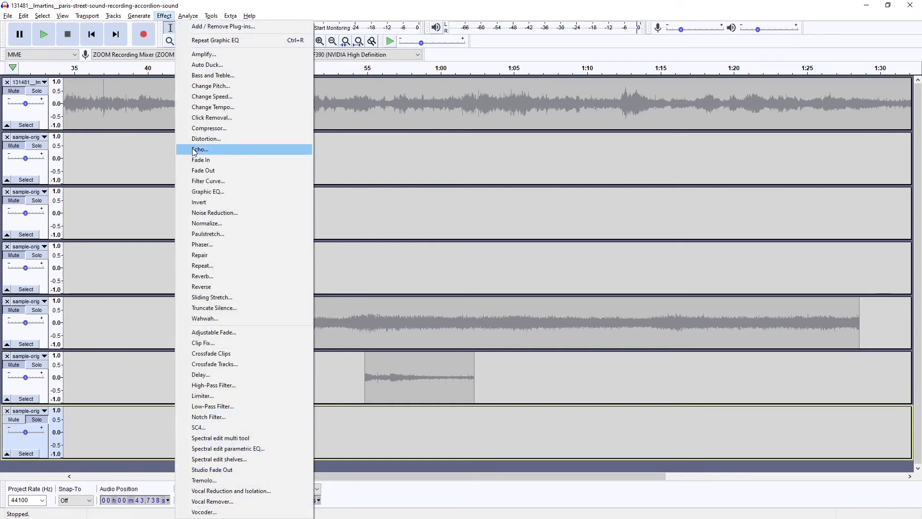
pyautogui.click(212, 191)
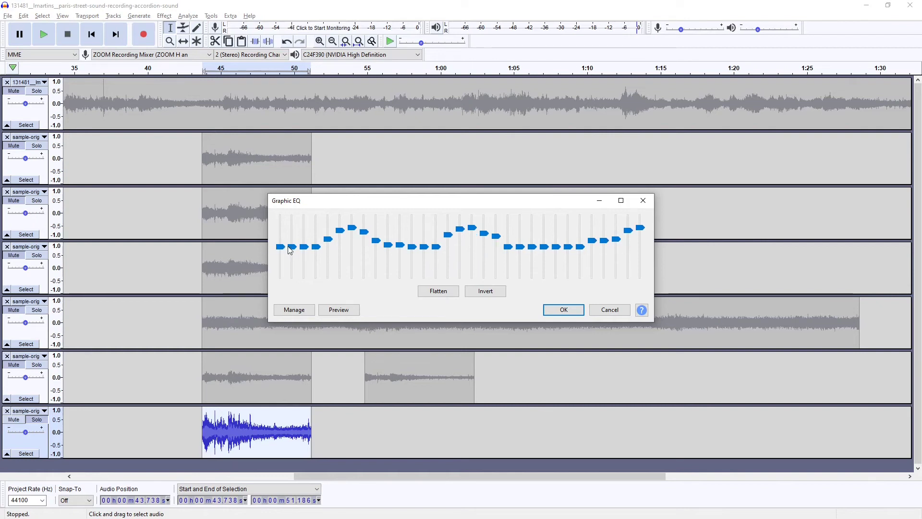
pyautogui.click(451, 291)
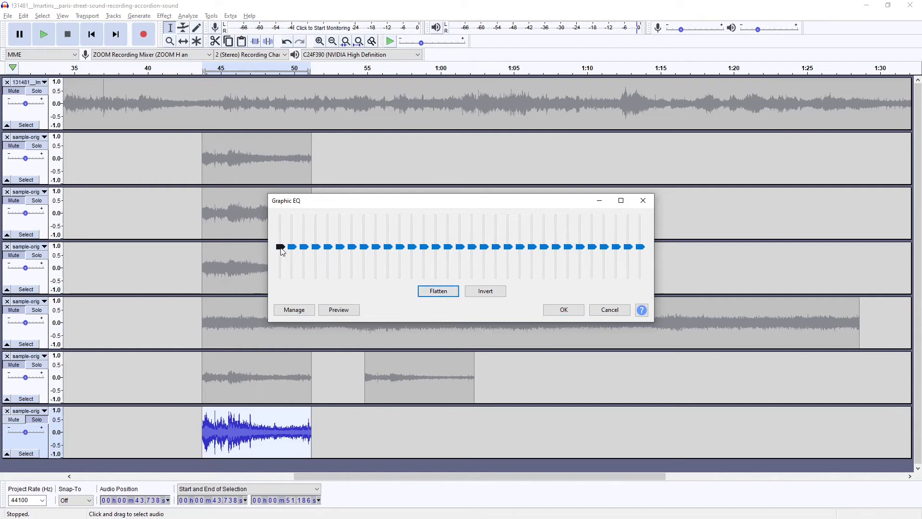
pyautogui.moveTo(640, 247); pyautogui.dragTo(628, 265)
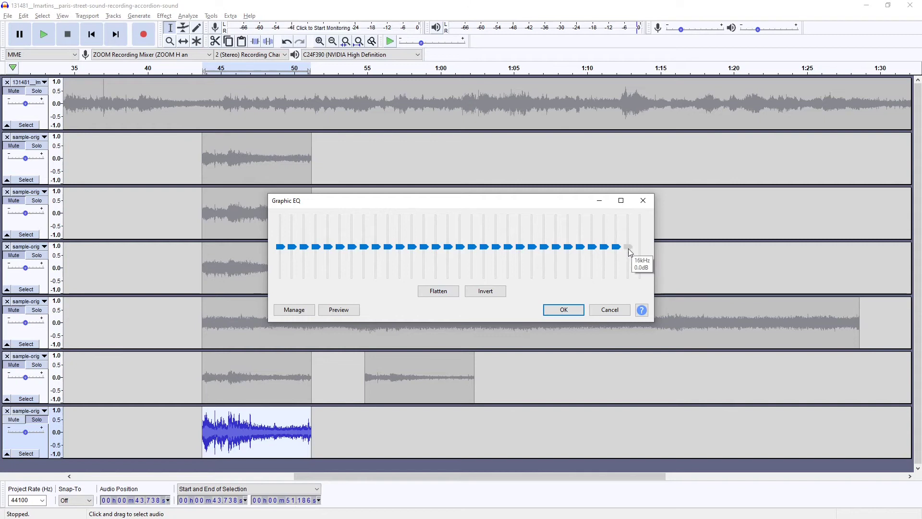
pyautogui.scroll(4, 617, 245)
pyautogui.moveTo(616, 238); pyautogui.dragTo(640, 276)
pyautogui.moveTo(603, 248); pyautogui.dragTo(460, 242)
pyautogui.moveTo(448, 249); pyautogui.dragTo(436, 259)
pyautogui.moveTo(424, 251); pyautogui.dragTo(281, 275)
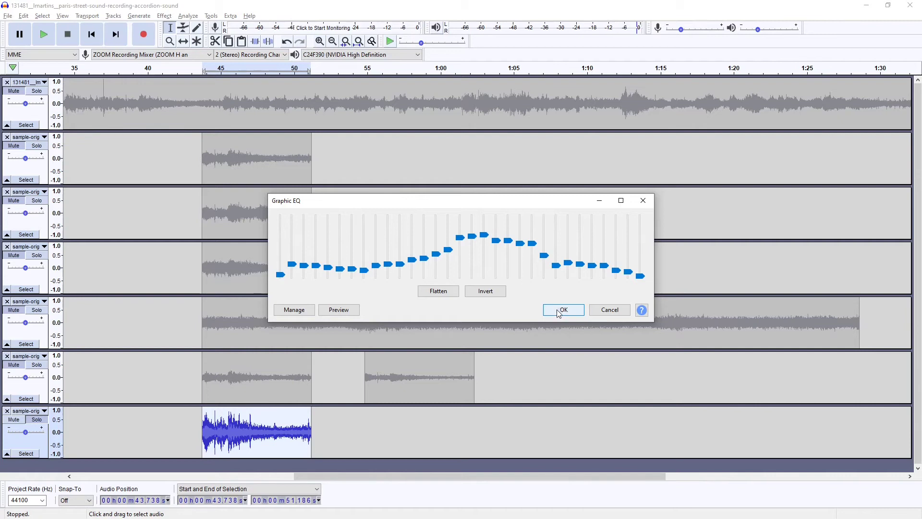
# Apply the new curve to the already equalized clip, play it briefly and undo the effect
pyautogui.click(563, 310)
pyautogui.press('space')
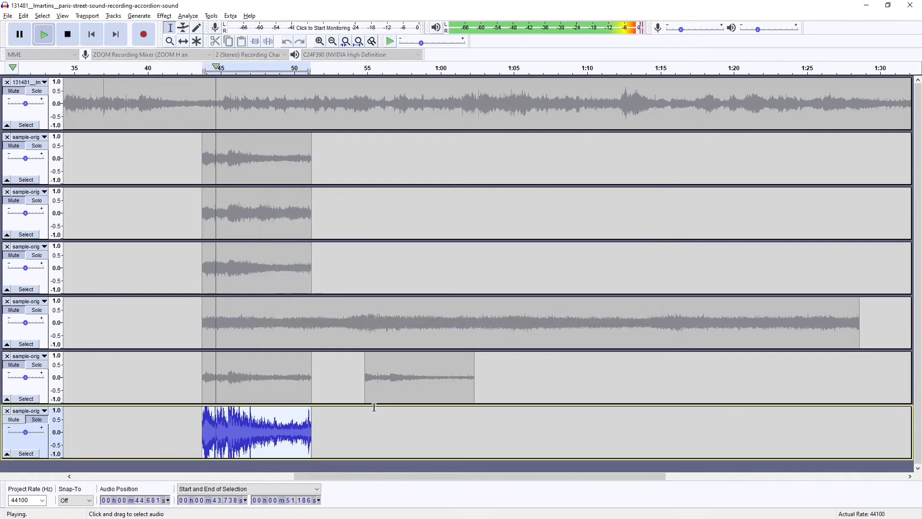
pyautogui.press('space')
pyautogui.hotkey('ctrl', 'z')
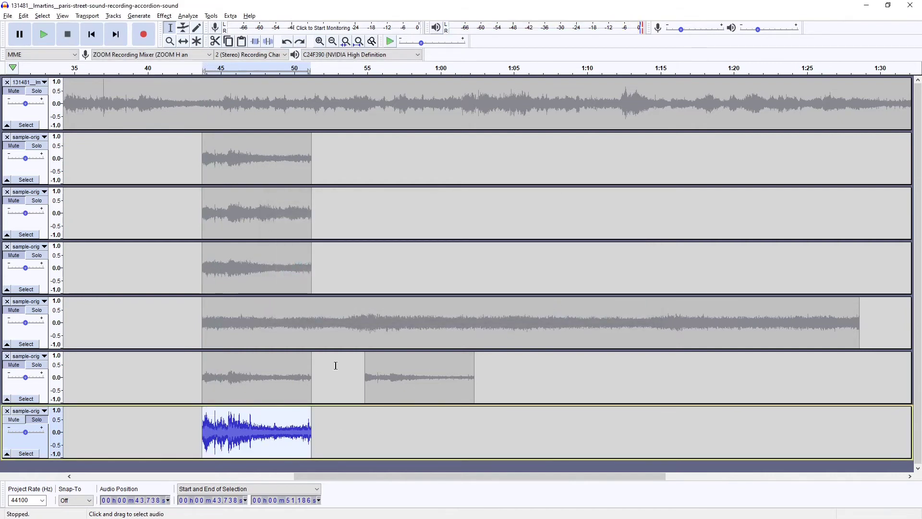
# Copy the original sample clip and paste it after the equalized clip on the soloed track
pyautogui.click(272, 166)
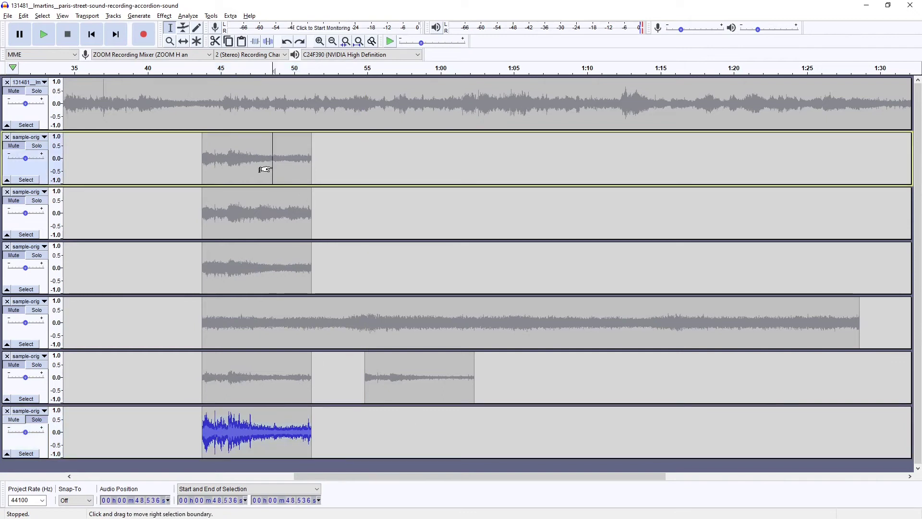
pyautogui.doubleClick(264, 164)
pyautogui.hotkey('ctrl', 'c')
pyautogui.click(344, 428)
pyautogui.hotkey('ctrl', 'v')
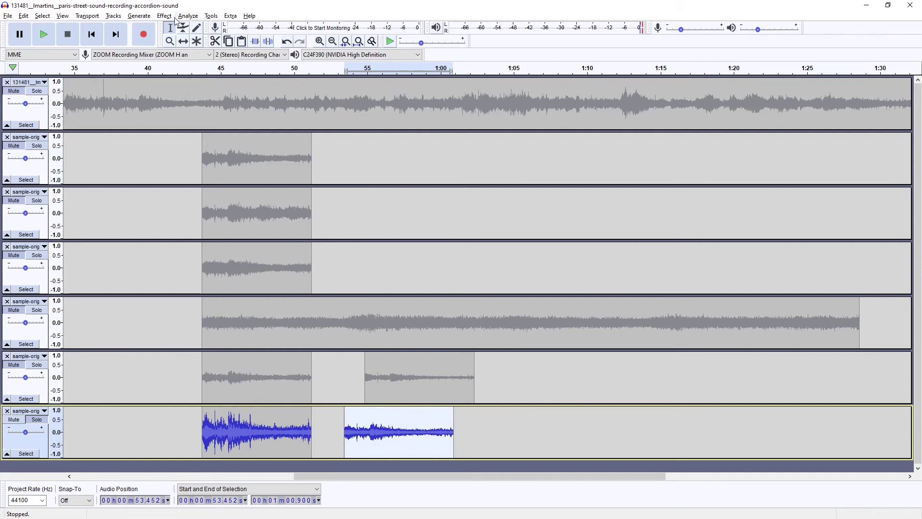
# Apply the mid-boosting Graphic EQ curve to the pasted clip and play part of the result
pyautogui.click(163, 15)
pyautogui.click(222, 192)
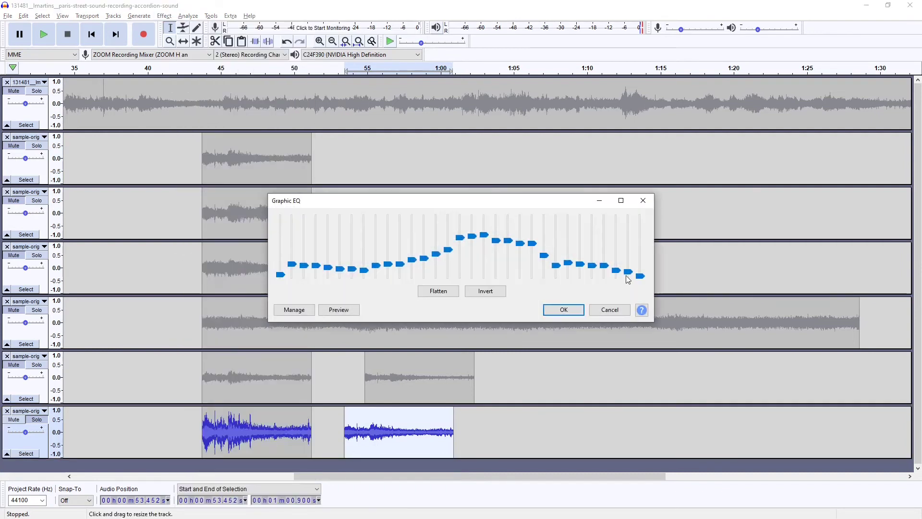
pyautogui.click(559, 310)
pyautogui.press('space')
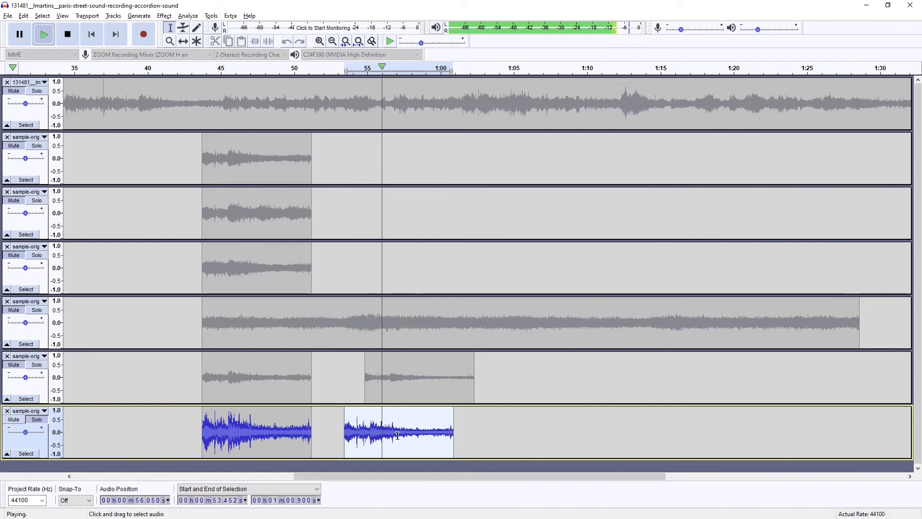
pyautogui.press('space')
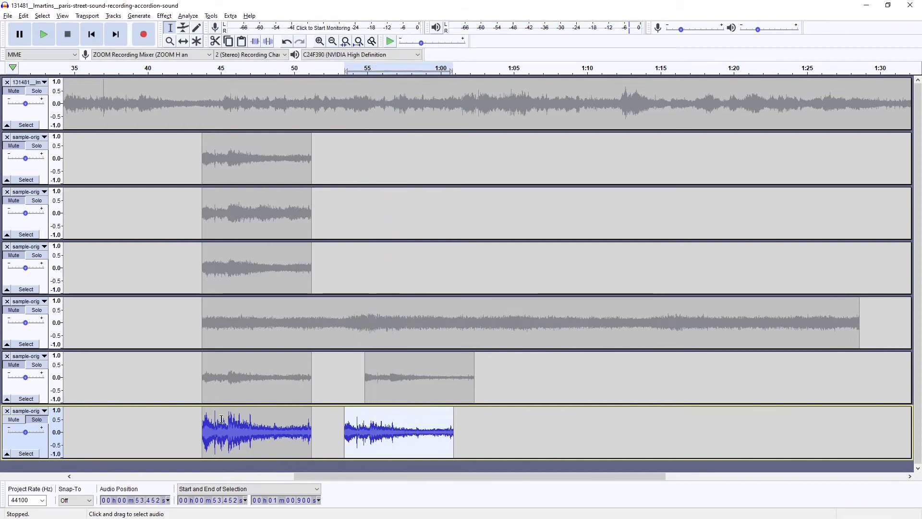
pyautogui.click(223, 420)
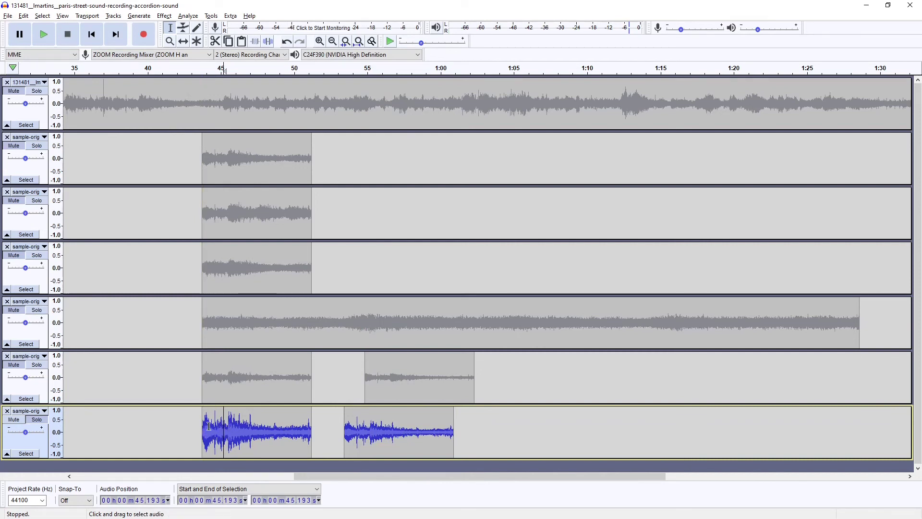
pyautogui.click(392, 430)
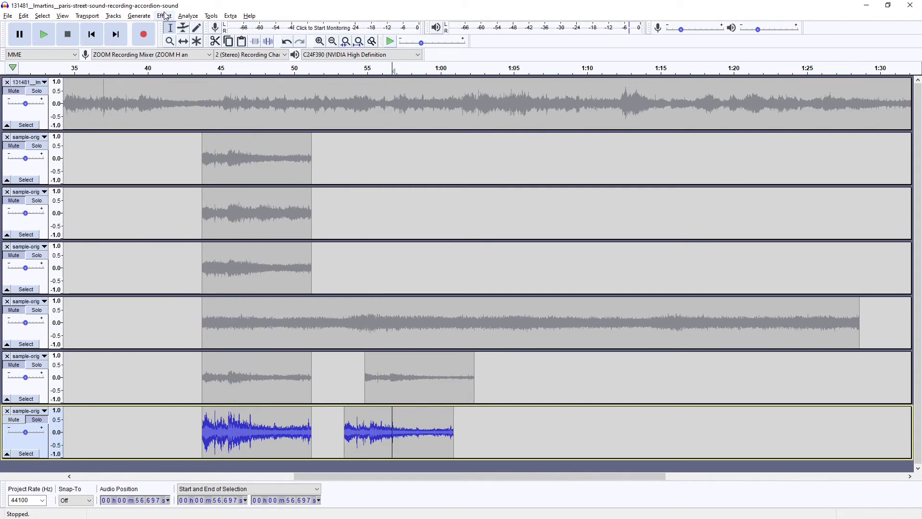
pyautogui.click(187, 15)
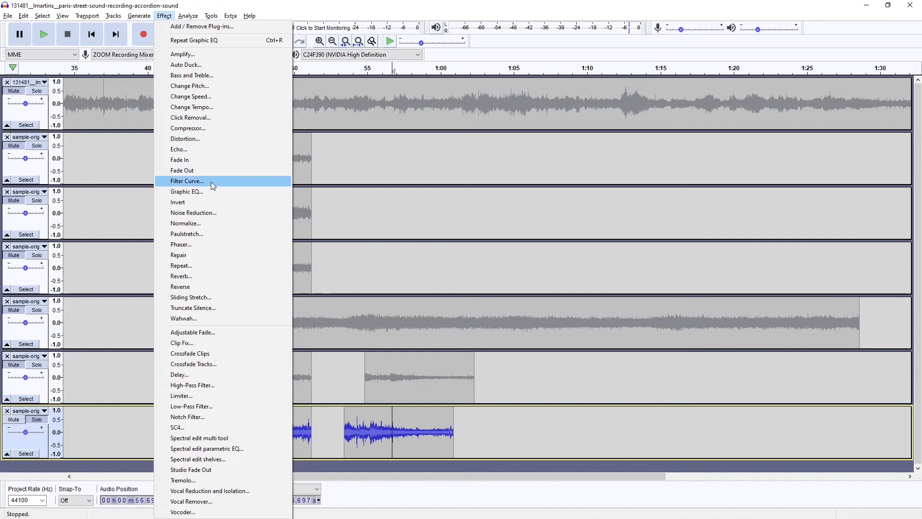
pyautogui.click(210, 191)
pyautogui.click(537, 278)
# Reopen Graphic EQ for the pasted clip, lower one low band, flatten all bands and accept the flat curve
pyautogui.click(387, 432)
pyautogui.doubleClick(379, 434)
pyautogui.click(164, 16)
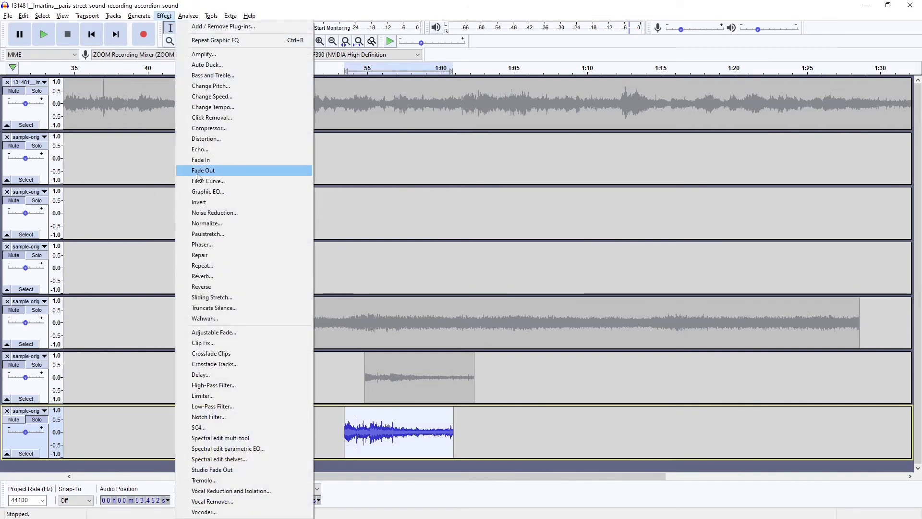
pyautogui.click(207, 192)
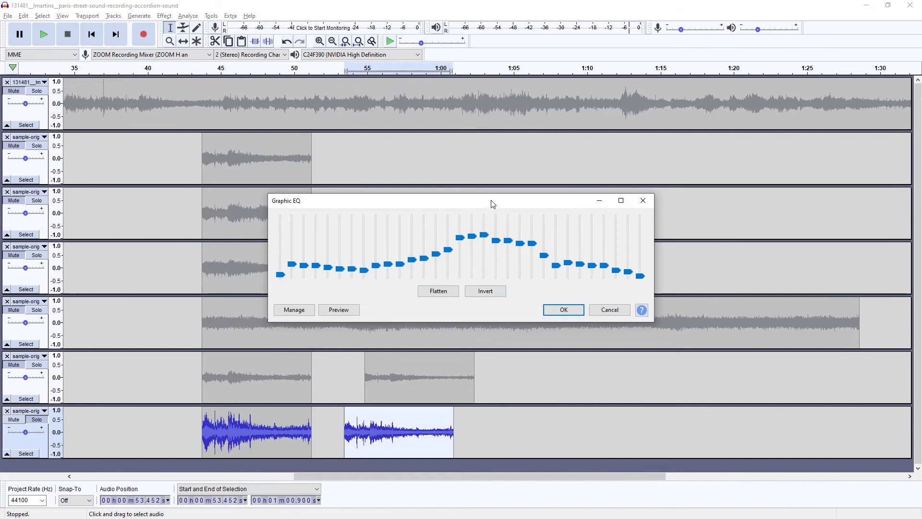
pyautogui.moveTo(492, 202); pyautogui.dragTo(494, 197)
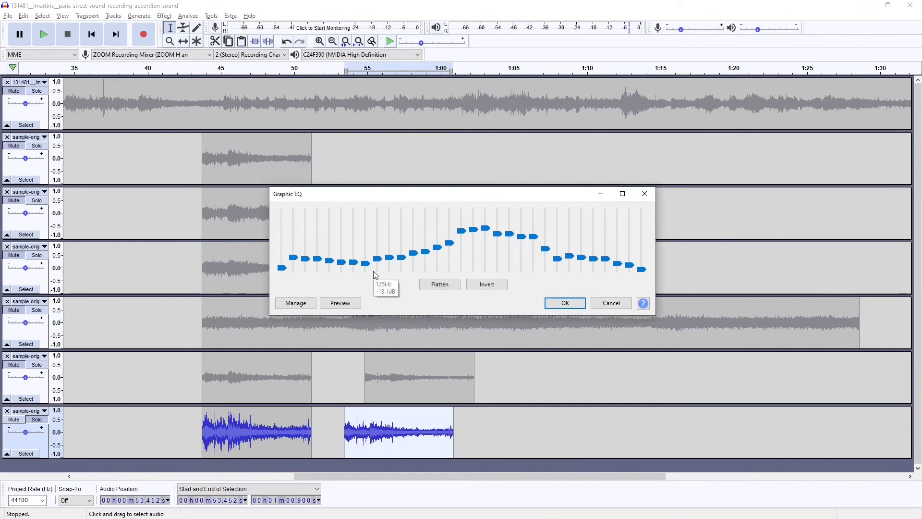
pyautogui.moveTo(293, 256); pyautogui.dragTo(293, 265)
pyautogui.click(439, 285)
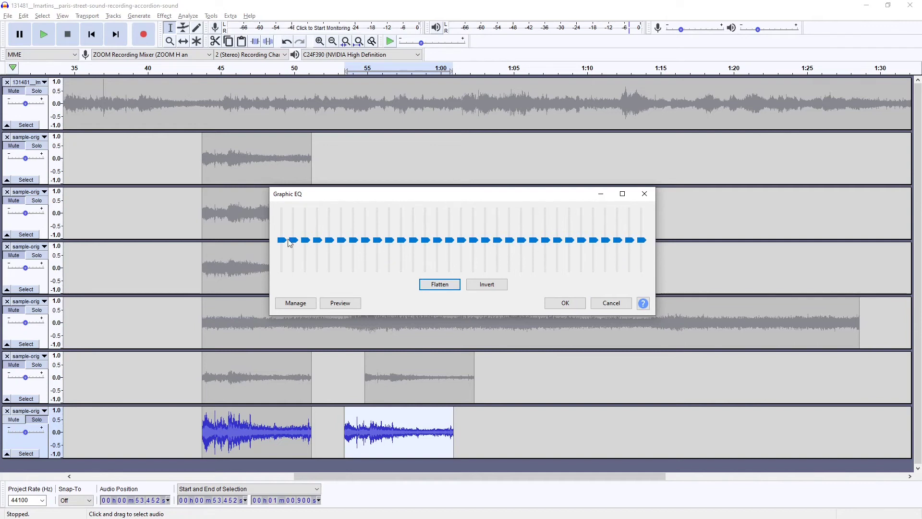
pyautogui.click(563, 302)
pyautogui.click(401, 423)
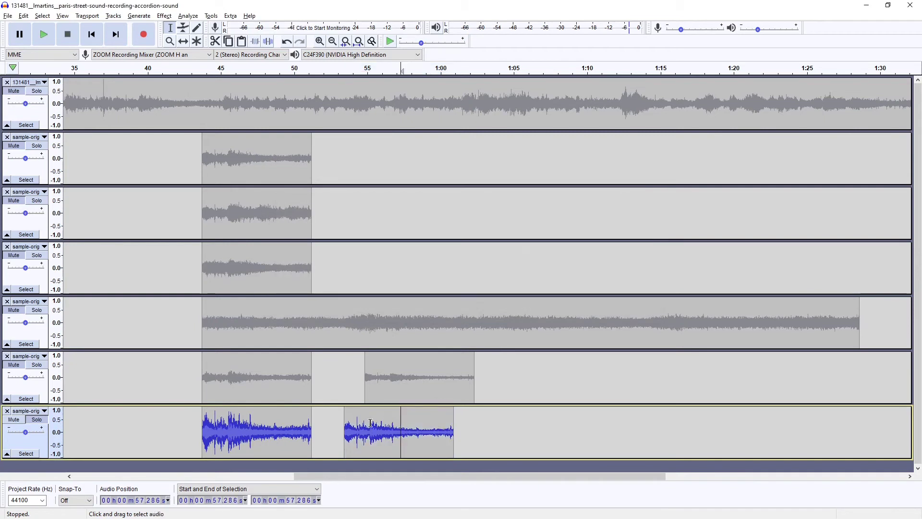
pyautogui.moveTo(374, 424); pyautogui.dragTo(377, 424)
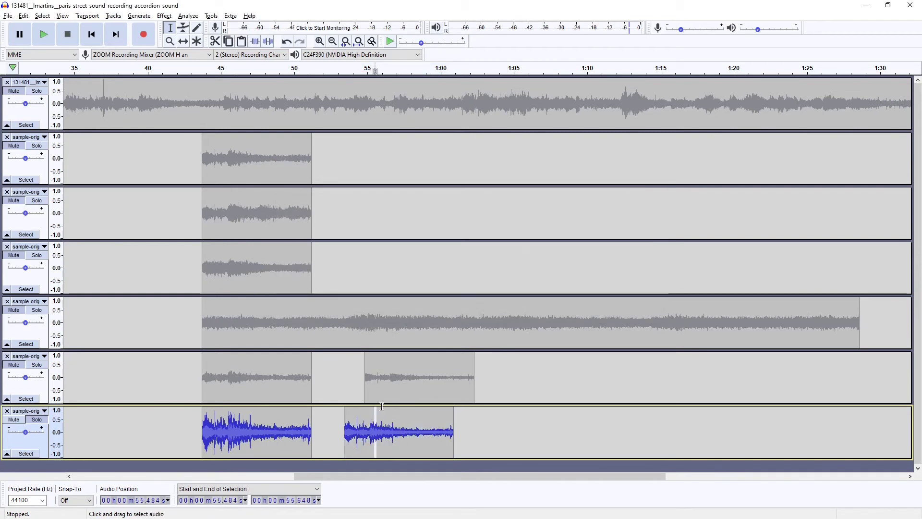
# Duplicate the original sample clip onto a new track, solo that track, select its clip and play it briefly
pyautogui.doubleClick(228, 164)
pyautogui.hotkey('ctrl', 'd')
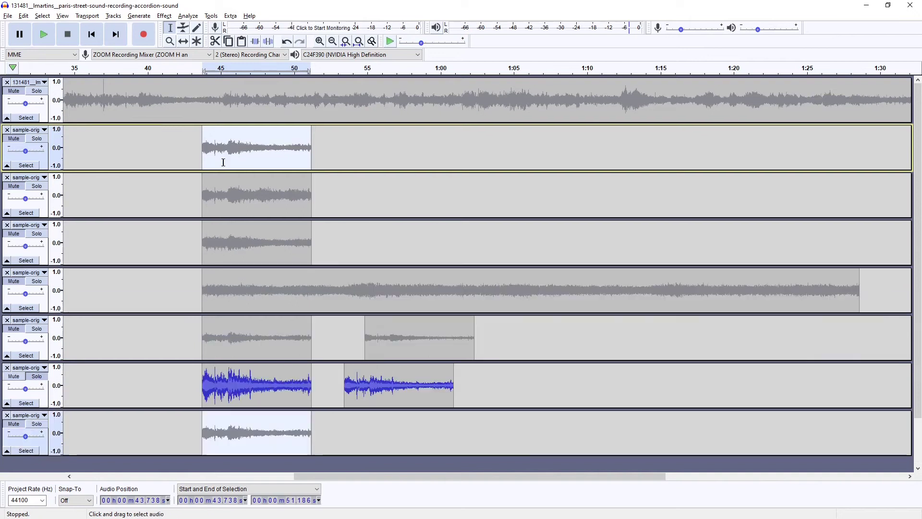
pyautogui.click(36, 418)
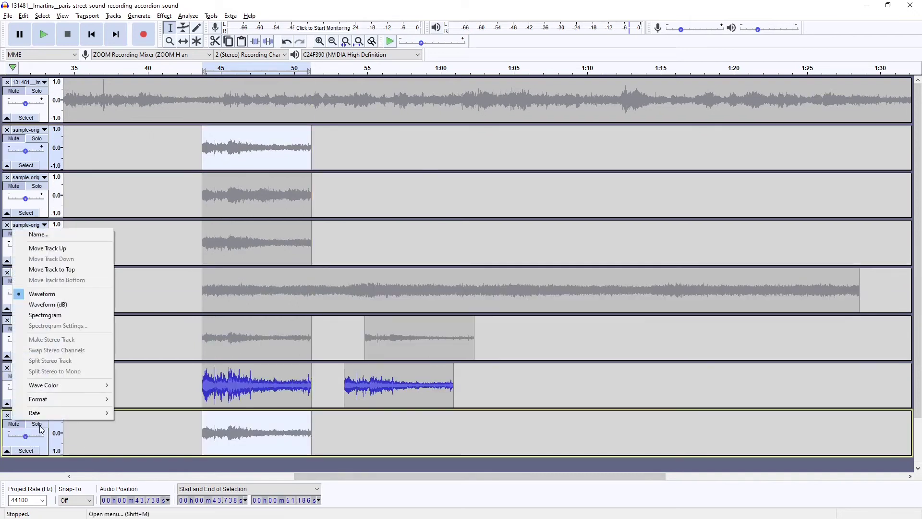
pyautogui.click(38, 423)
pyautogui.doubleClick(267, 430)
pyautogui.press('space')
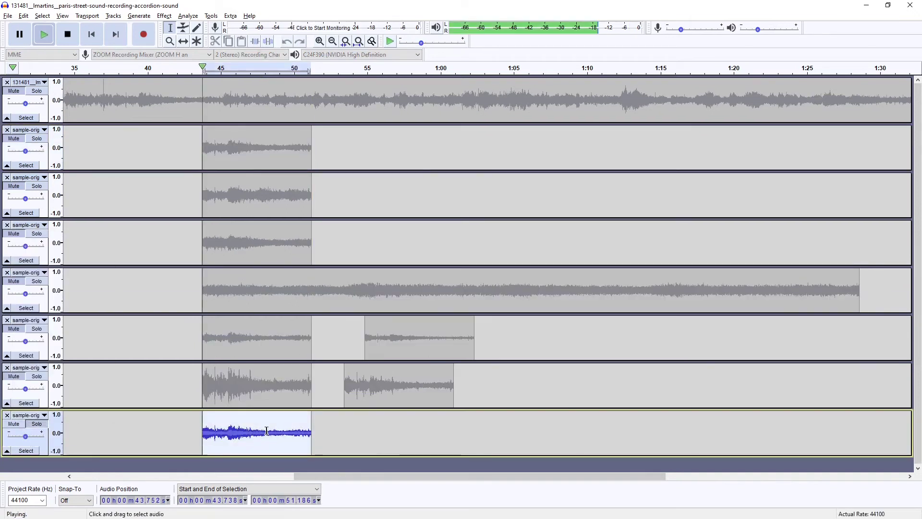
pyautogui.press('space')
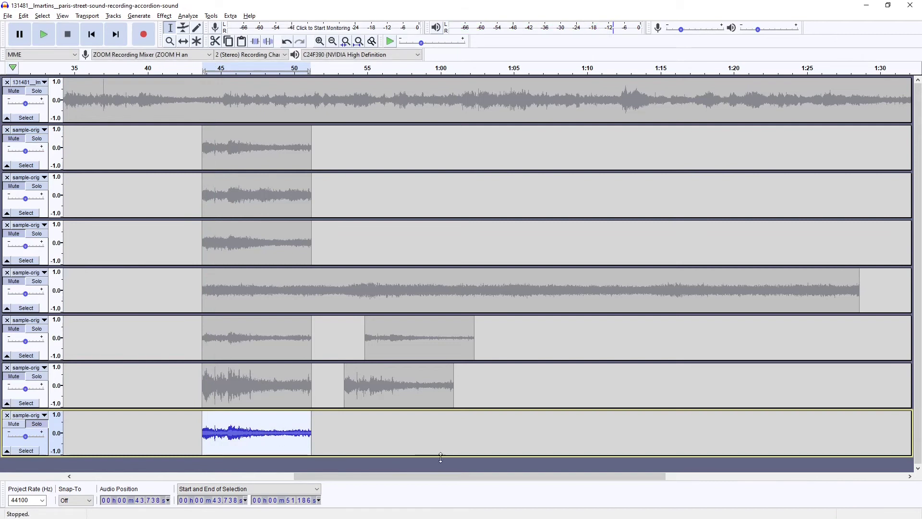
# Enlarge the new track's height and normalize its clip to a peak amplitude of -.3 dB with DC offset removal on
pyautogui.moveTo(439, 455); pyautogui.dragTo(436, 512)
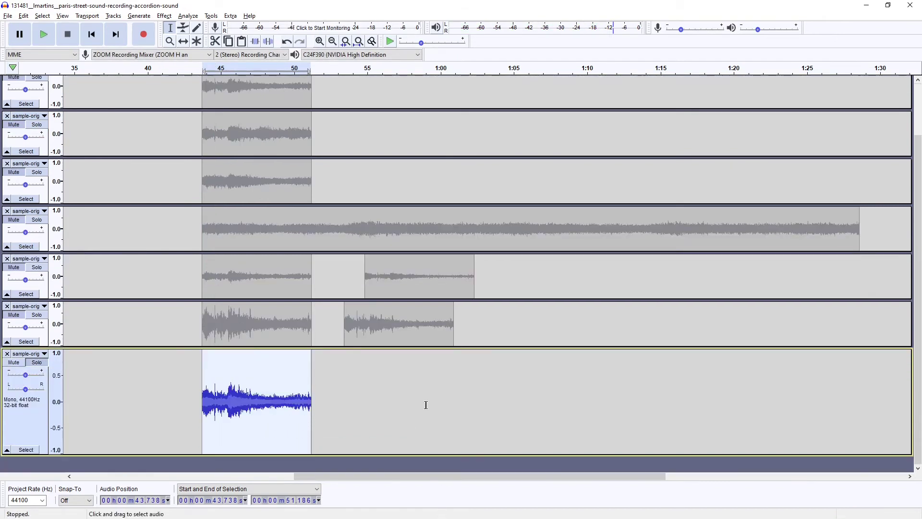
pyautogui.click(165, 16)
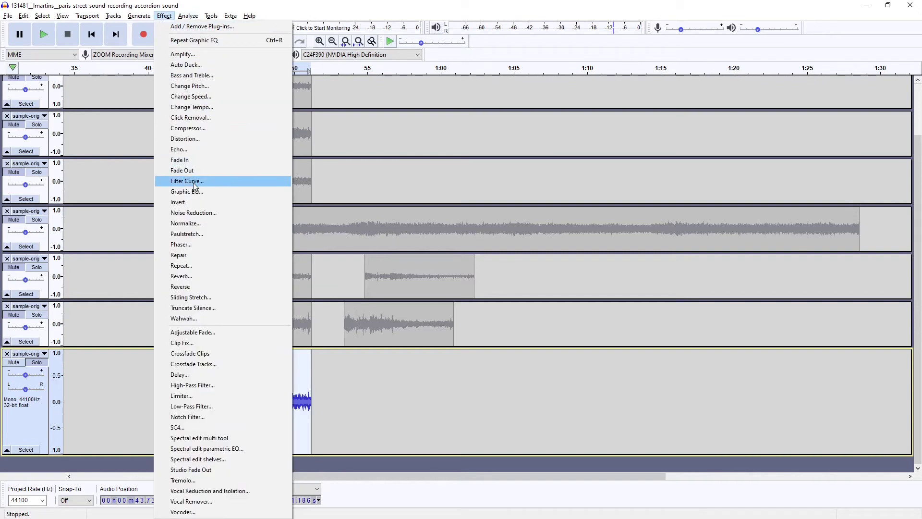
pyautogui.click(183, 224)
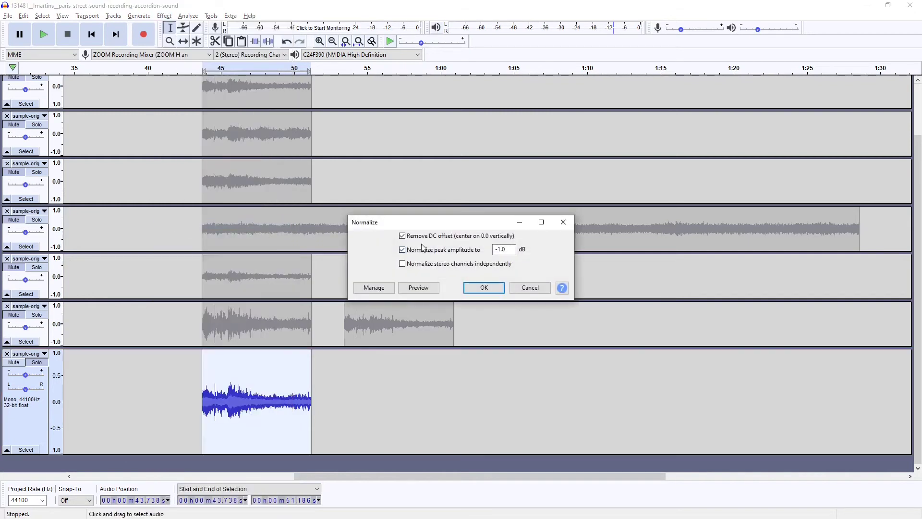
pyautogui.moveTo(459, 225); pyautogui.dragTo(425, 169)
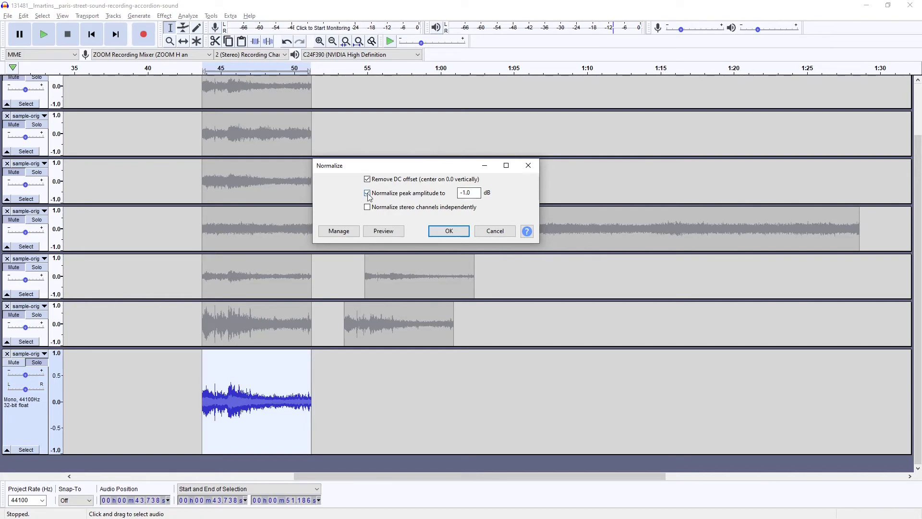
pyautogui.moveTo(477, 193); pyautogui.dragTo(459, 193)
pyautogui.write('0')
pyautogui.press('BackSpace')
pyautogui.write('-.03')
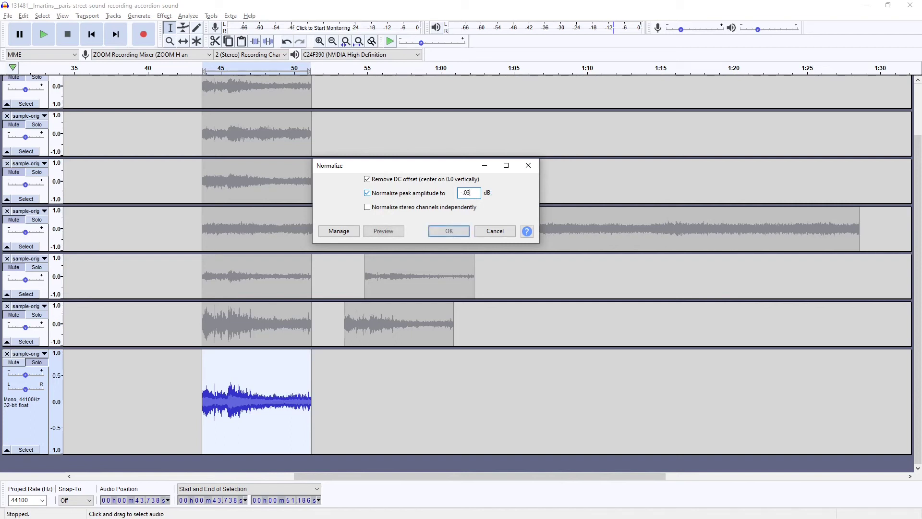
pyautogui.press('BackSpace')
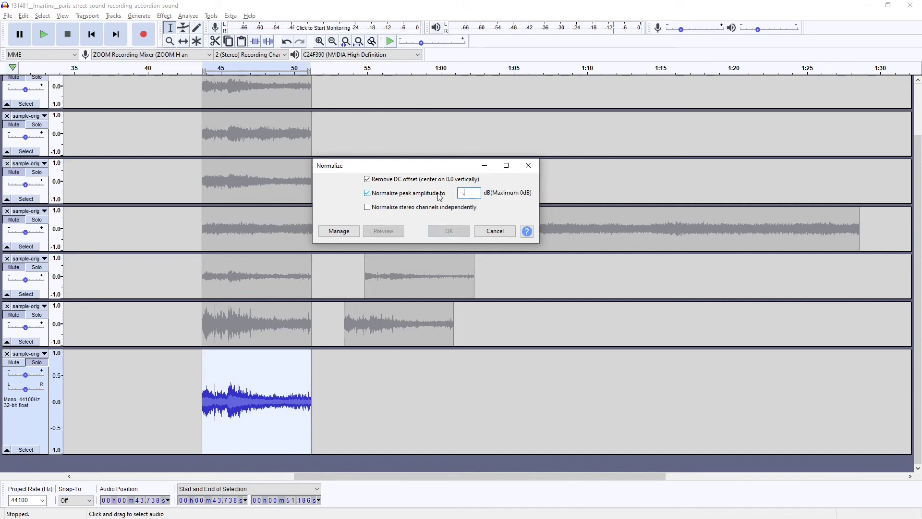
pyautogui.write('3')
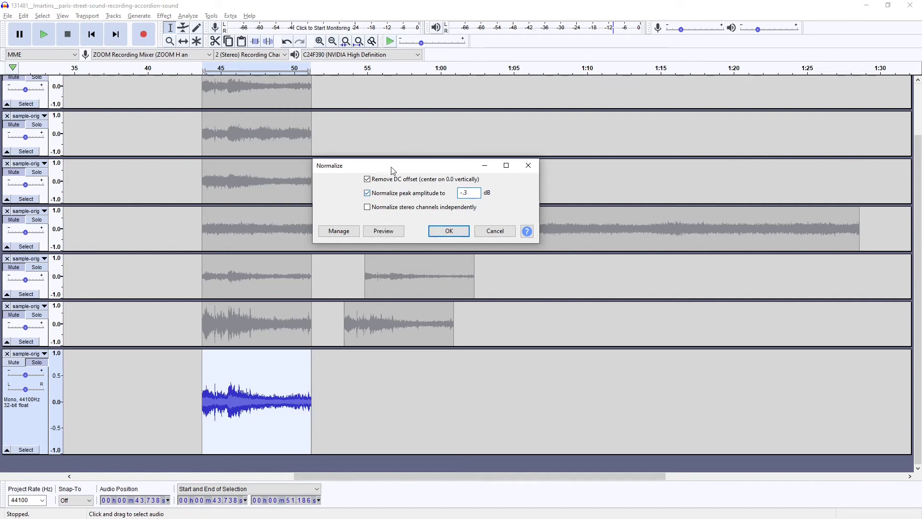
pyautogui.moveTo(410, 164); pyautogui.dragTo(410, 167)
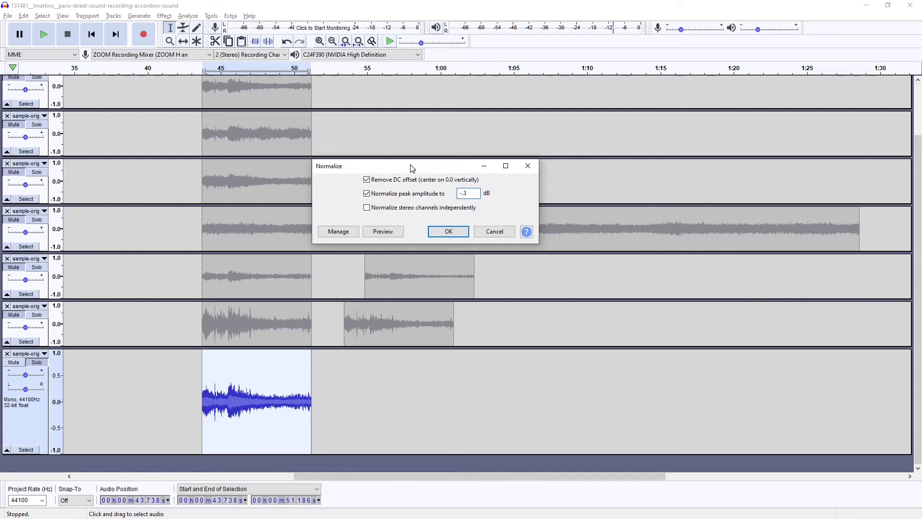
pyautogui.click(448, 231)
# Play the normalized clip briefly from about 47 seconds
pyautogui.click(251, 420)
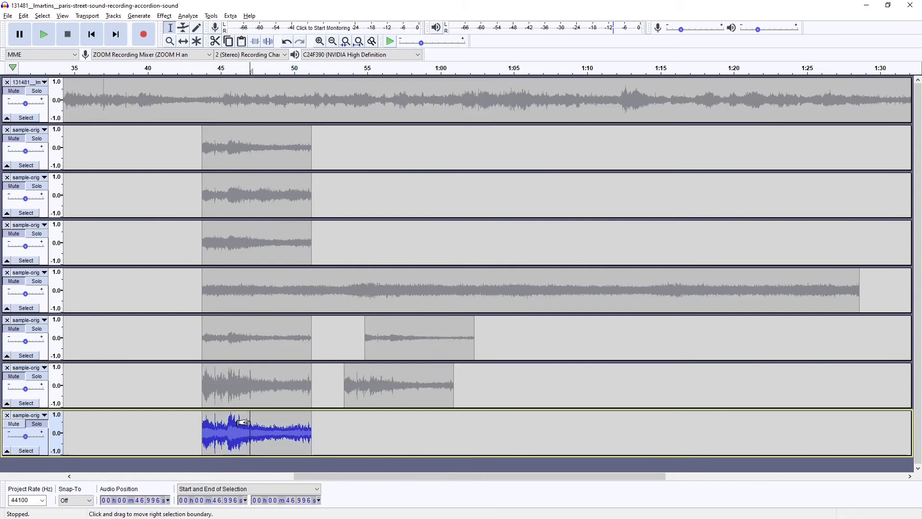
pyautogui.press('space')
pyautogui.press('space')
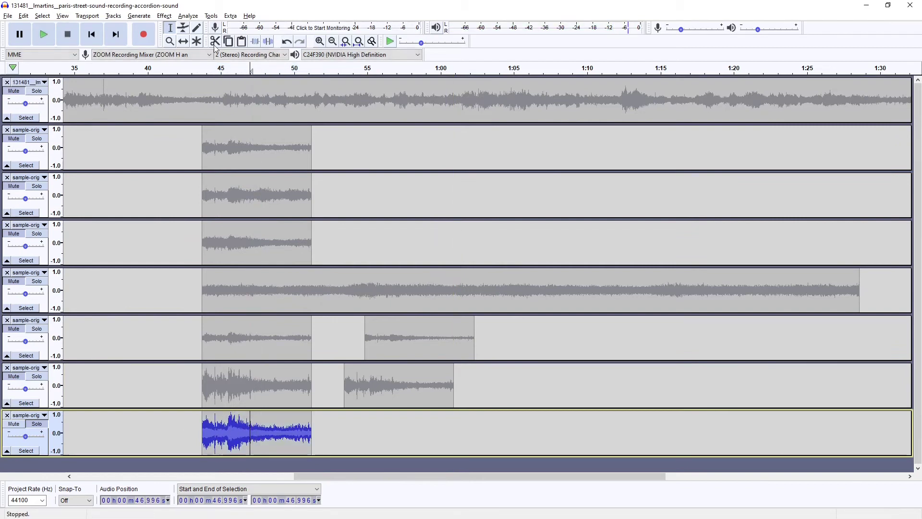
# Play the normalized clip briefly from its start at about 43.7 seconds
pyautogui.click(194, 436)
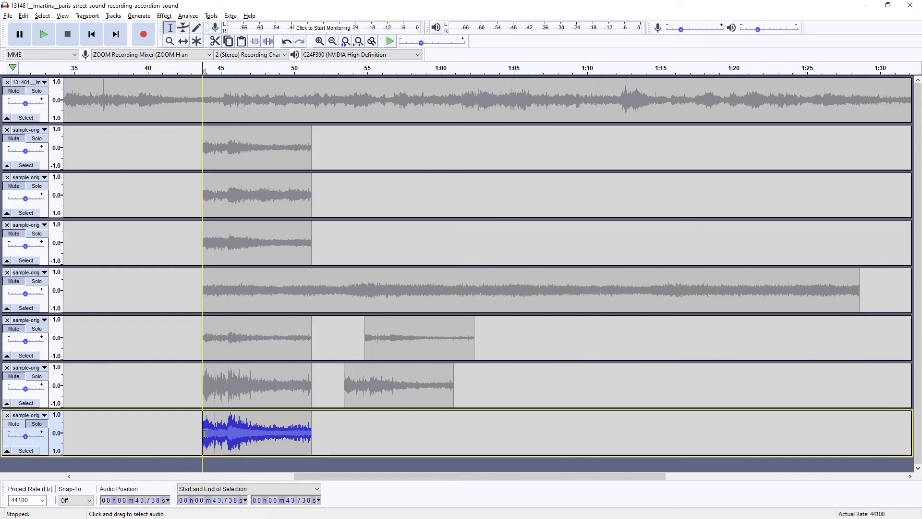
pyautogui.press('space')
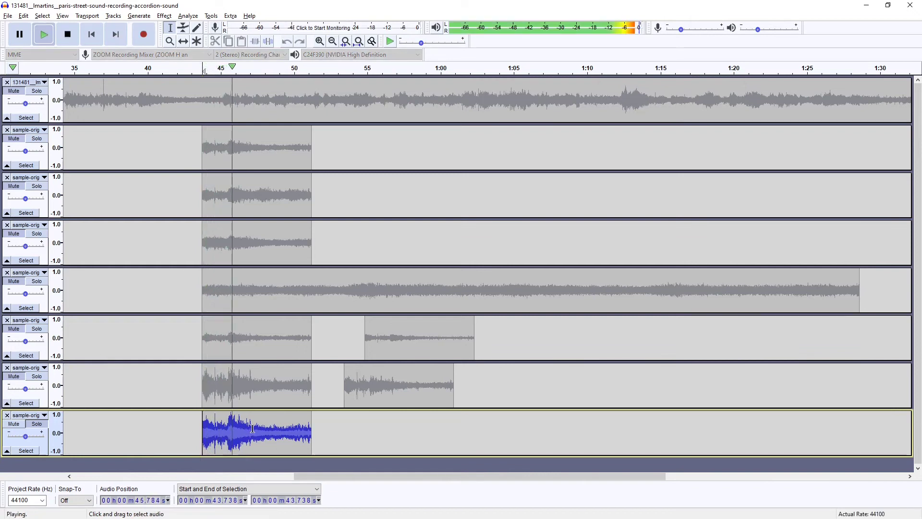
pyautogui.press('space')
# Copy the original sample clip, paste it before the normalized clip and shift it so the two clips meet edge to edge
pyautogui.doubleClick(251, 154)
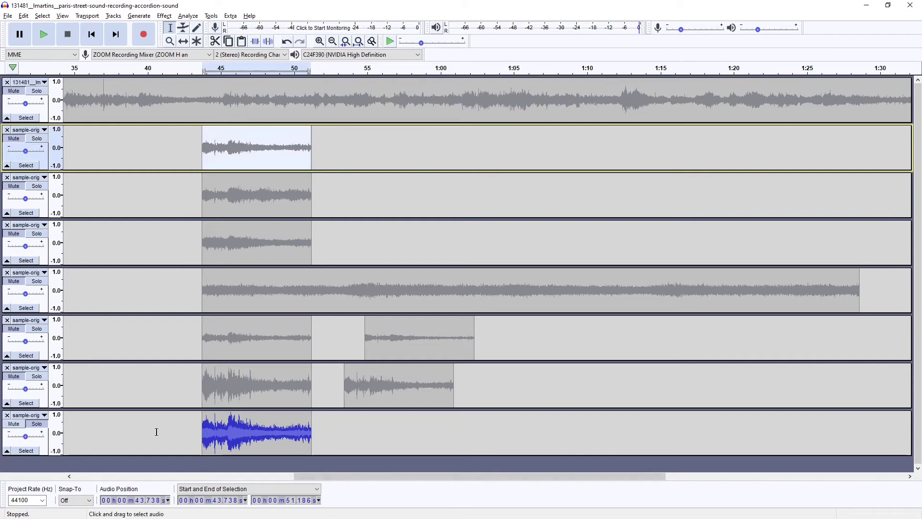
pyautogui.click(191, 428)
pyautogui.hotkey('ctrl', 'v')
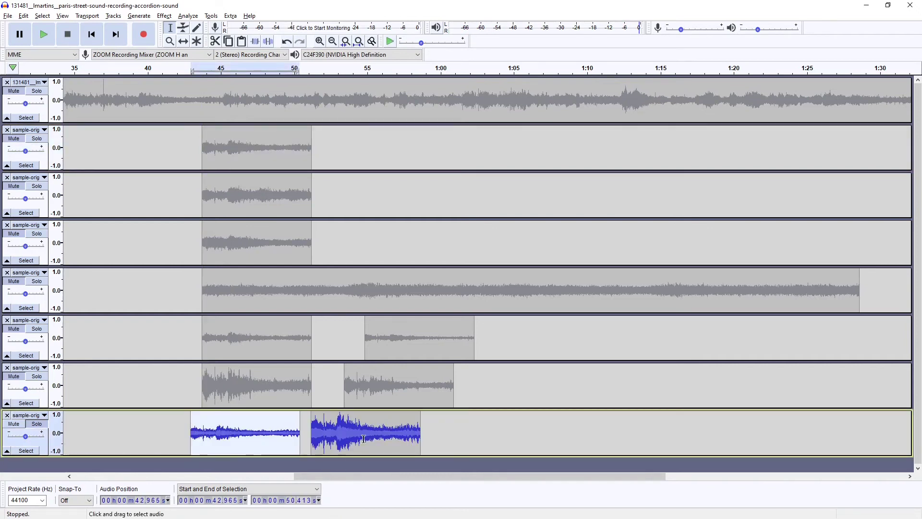
pyautogui.click(183, 41)
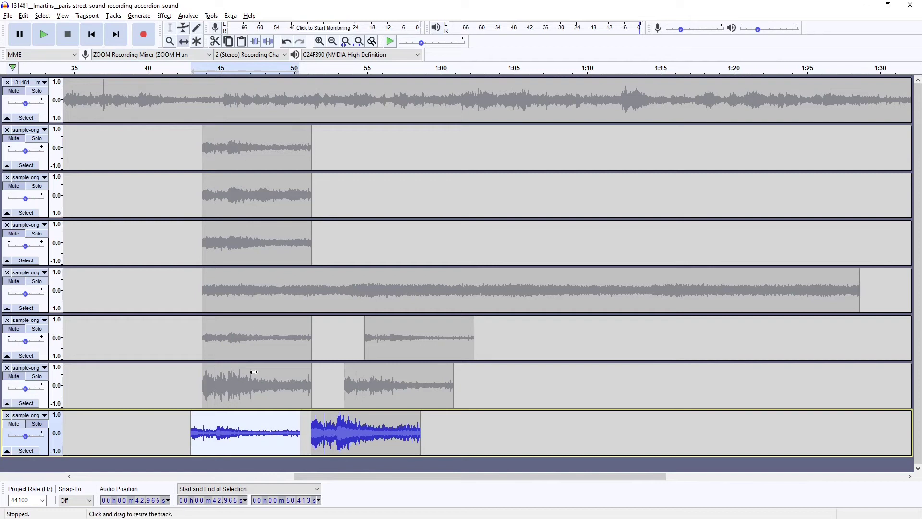
pyautogui.moveTo(240, 432); pyautogui.dragTo(251, 432)
# Select the original and normalized clips together and play across both to compare their loudness
pyautogui.click(170, 27)
pyautogui.doubleClick(198, 428)
pyautogui.press('space')
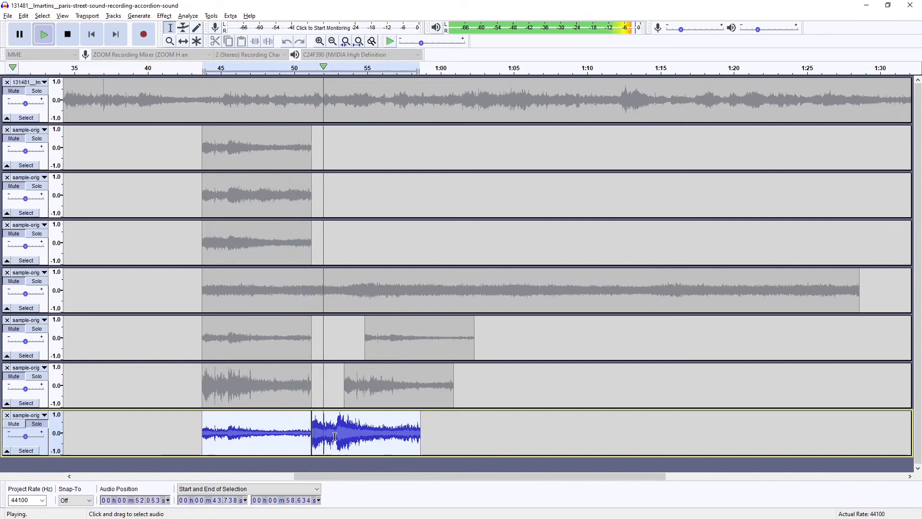
pyautogui.press('space')
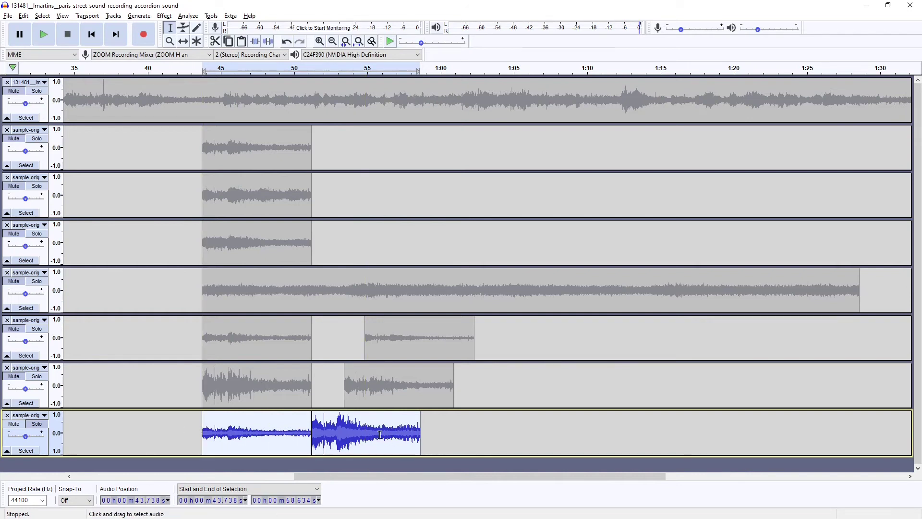
# Paste another copy of the original sample after the normalized clip at about 59.4 seconds and open the Compressor effect for it
pyautogui.click(431, 433)
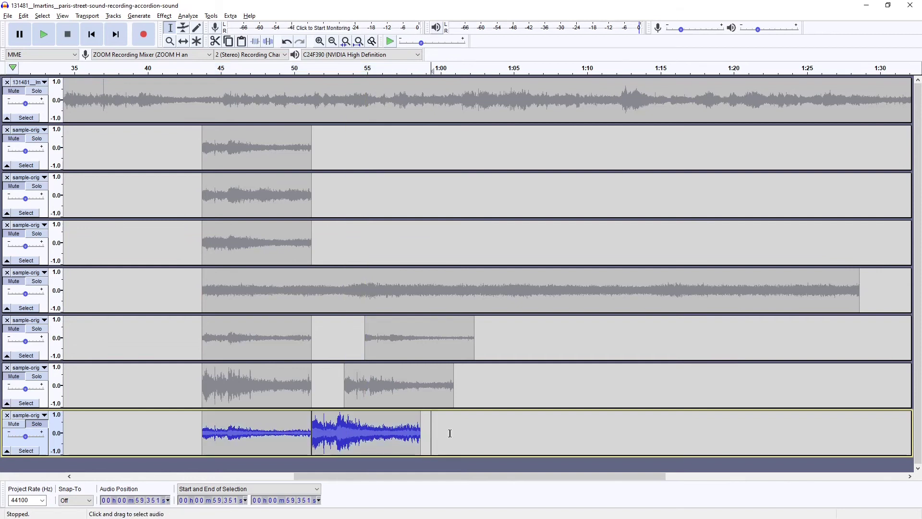
pyautogui.hotkey('ctrl', 'v')
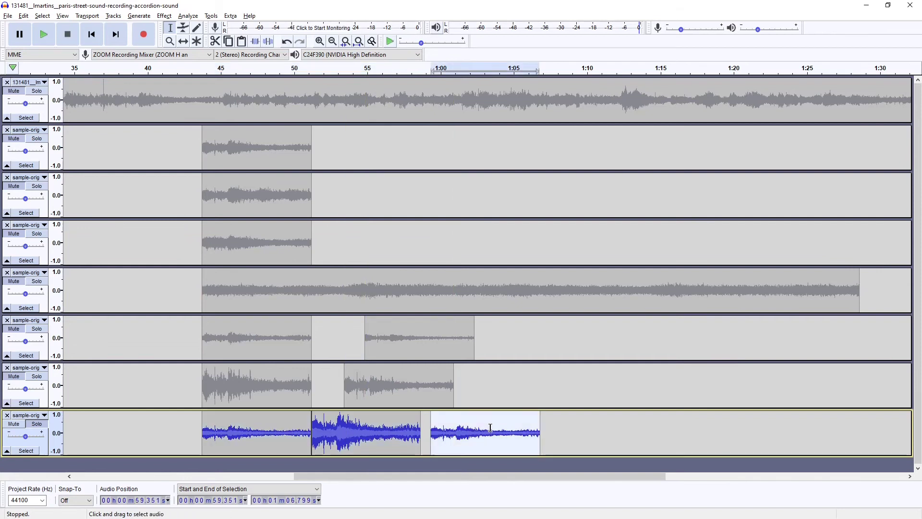
pyautogui.click(167, 18)
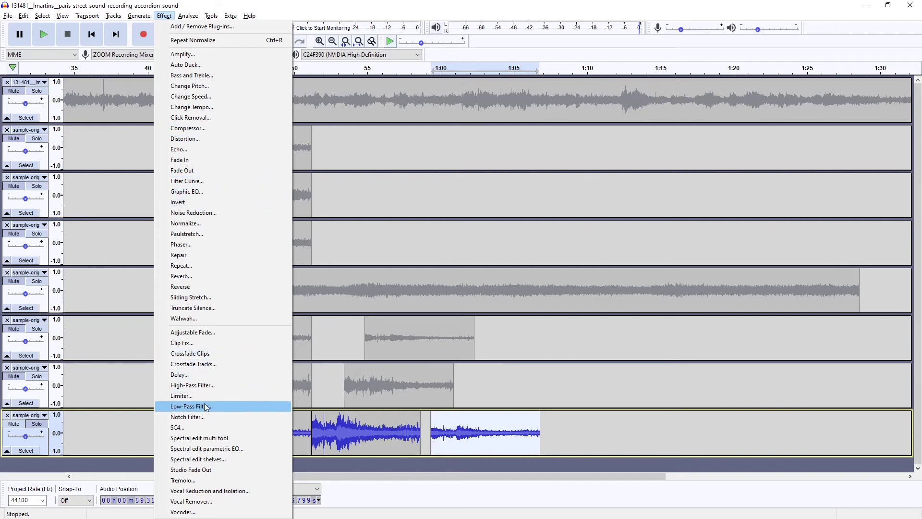
pyautogui.click(192, 128)
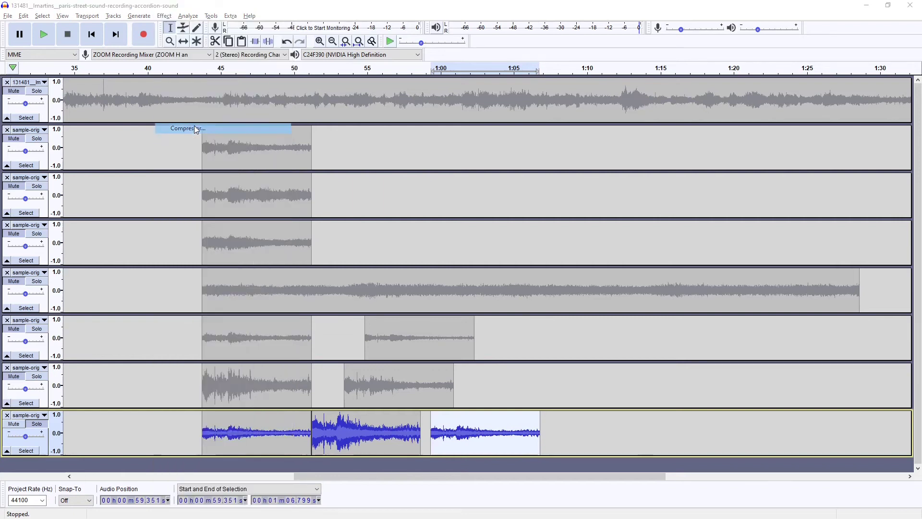
pyautogui.moveTo(469, 147); pyautogui.dragTo(490, 90)
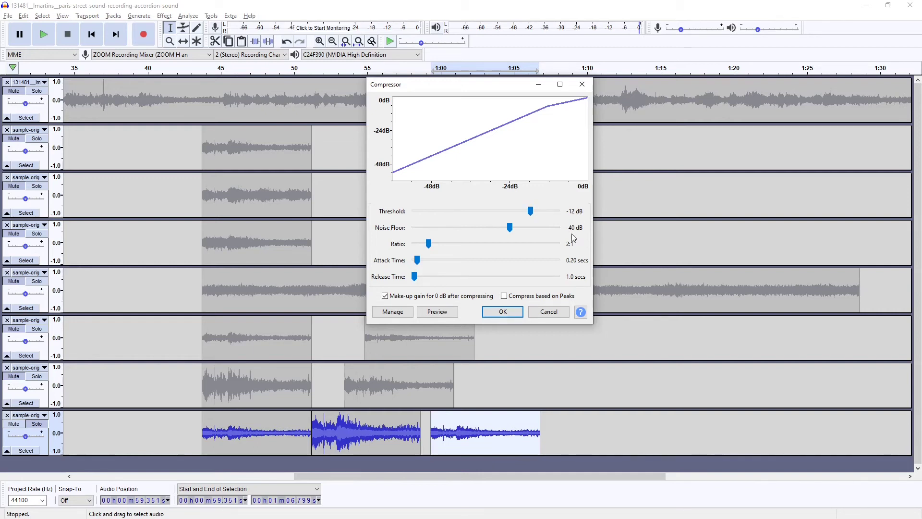
# Try a compression ratio of 5:1, return it to 2:1 and apply the Compressor at a -12 dB threshold with make-up gain
pyautogui.moveTo(428, 243)
pyautogui.mouseDown()
pyautogui.moveTo(519, 243)
pyautogui.moveTo(429, 245)
pyautogui.mouseUp()
pyautogui.moveTo(428, 247); pyautogui.dragTo(483, 244)
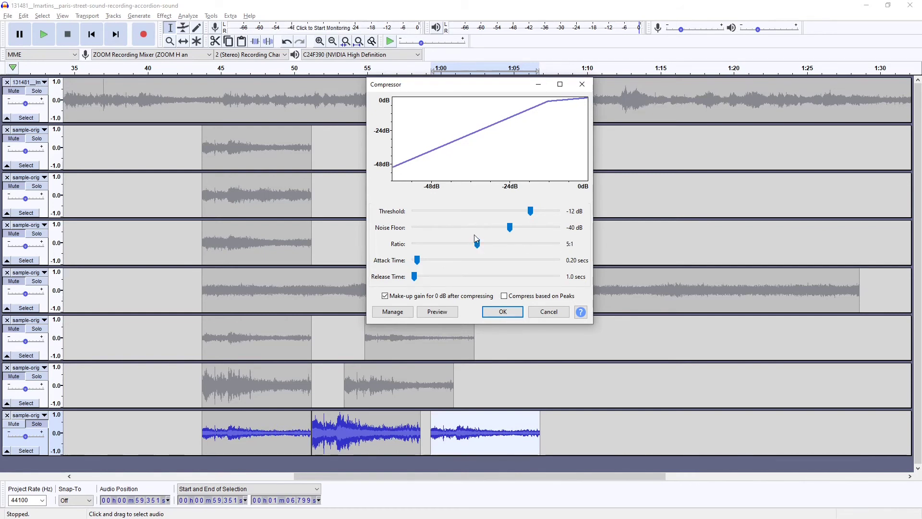
pyautogui.moveTo(478, 246); pyautogui.dragTo(428, 244)
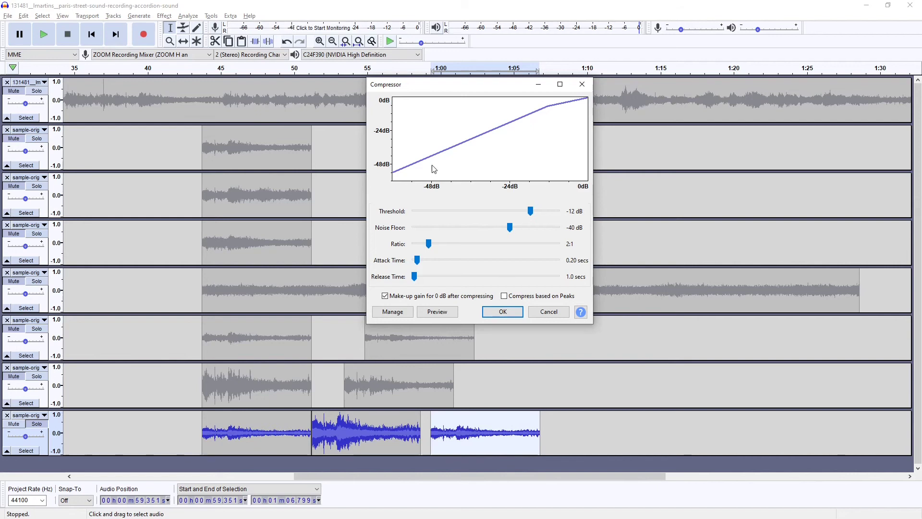
pyautogui.moveTo(494, 88); pyautogui.dragTo(496, 89)
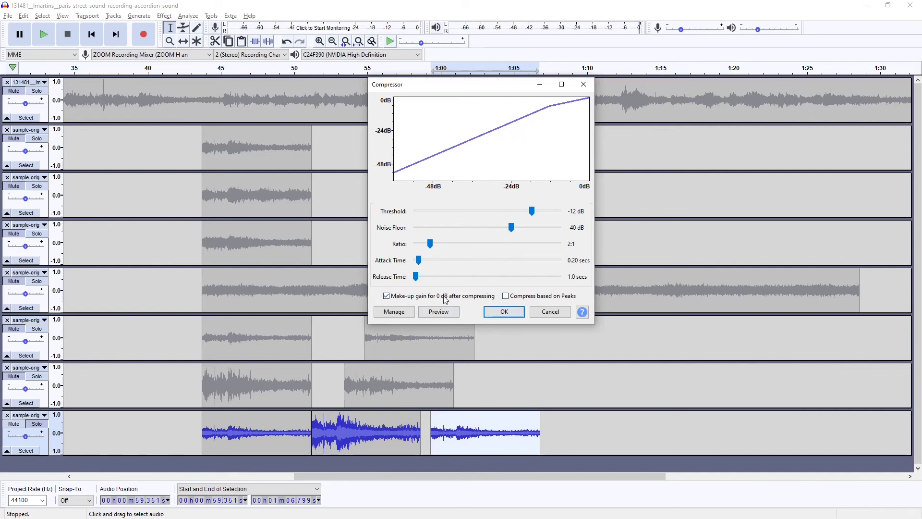
pyautogui.click(503, 312)
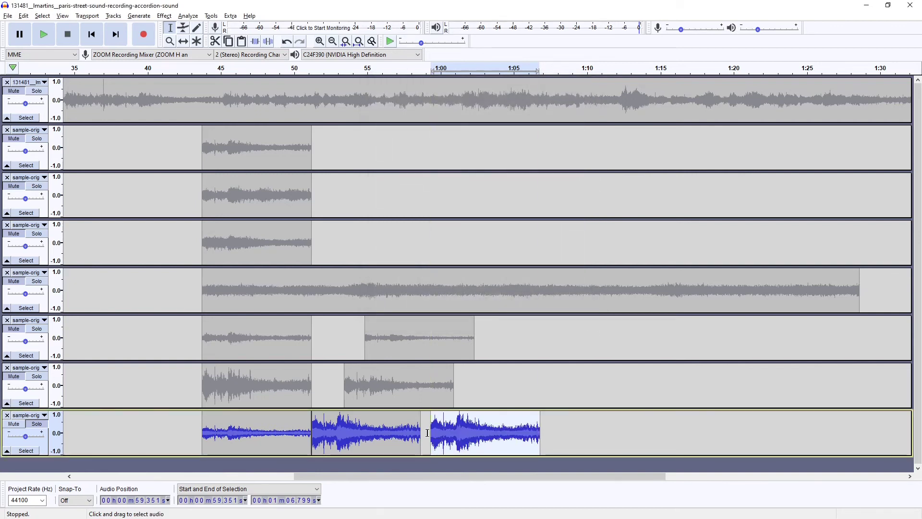
# Play the compressed clip briefly and undo the compression
pyautogui.press('space')
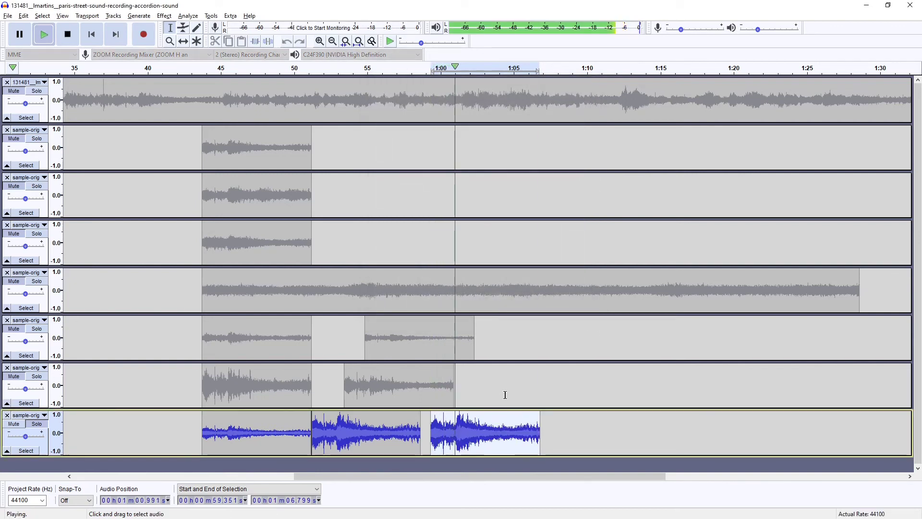
pyautogui.press('space')
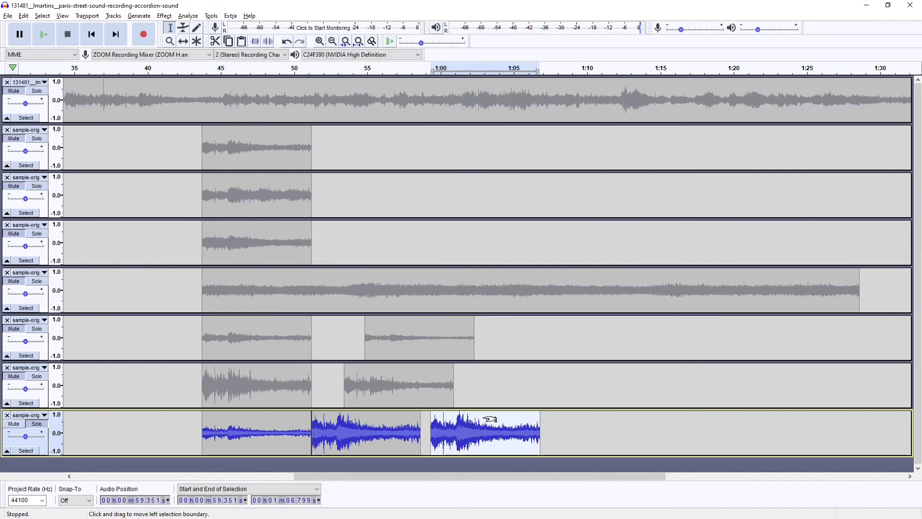
pyautogui.hotkey('ctrl', 'z')
# Compress the pasted clip with a -24 dB threshold, 2:1 ratio and make-up gain for 0 dB turned off
pyautogui.click(164, 17)
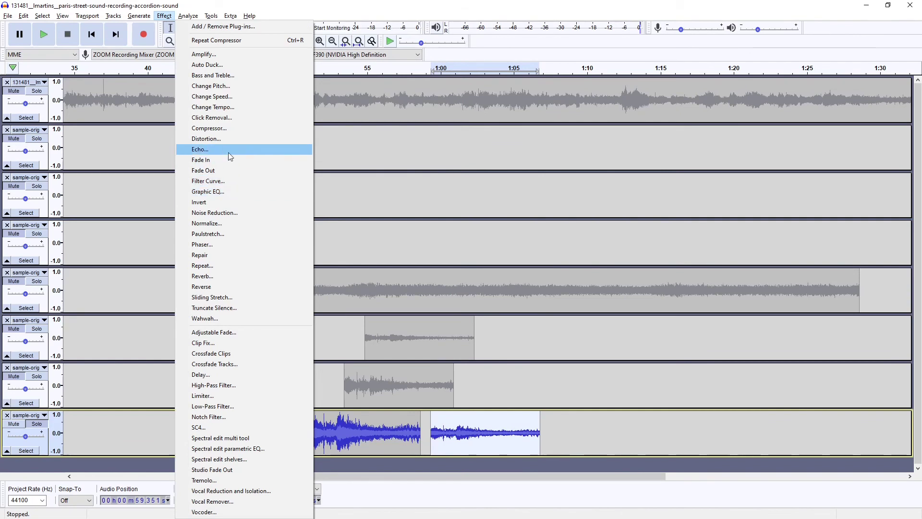
pyautogui.click(224, 128)
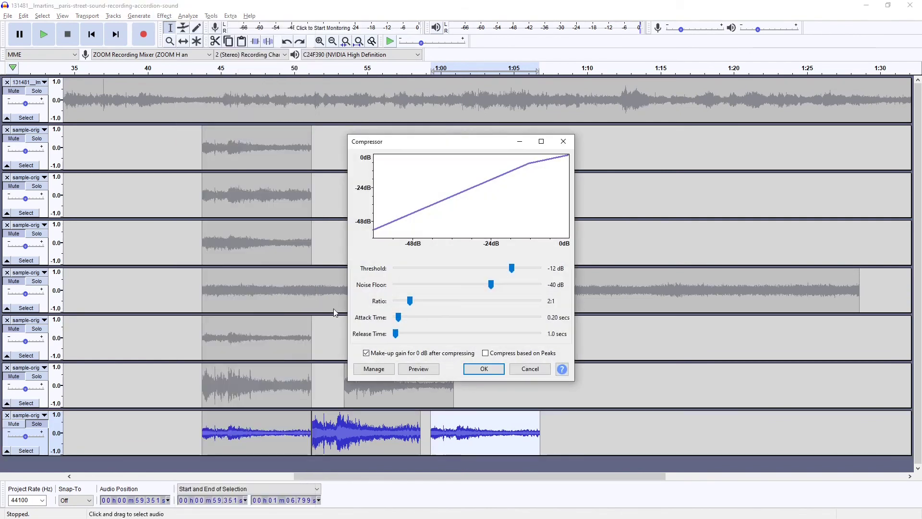
pyautogui.moveTo(459, 142); pyautogui.dragTo(483, 106)
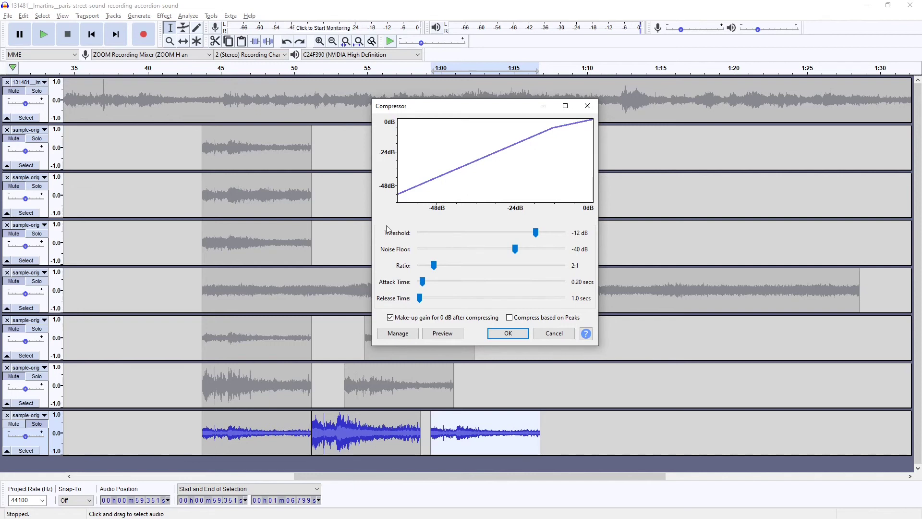
pyautogui.click(391, 317)
pyautogui.moveTo(536, 230); pyautogui.dragTo(507, 227)
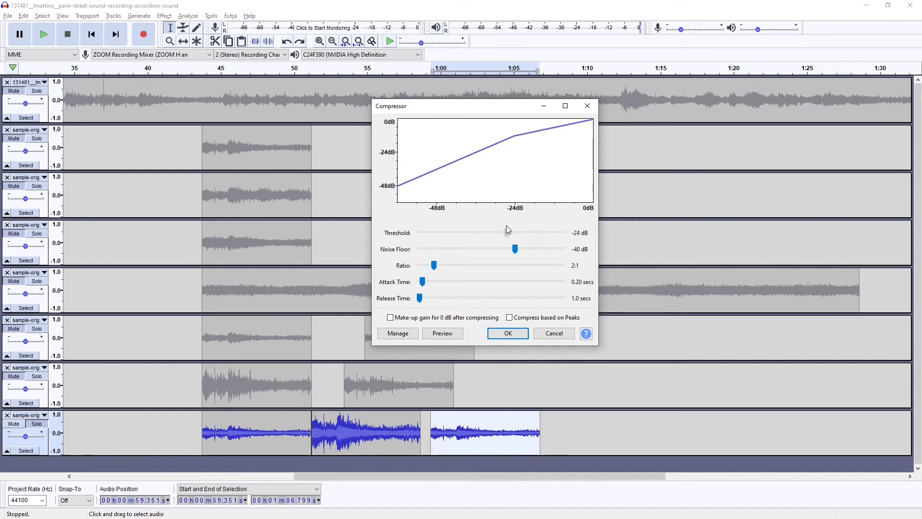
pyautogui.click(503, 334)
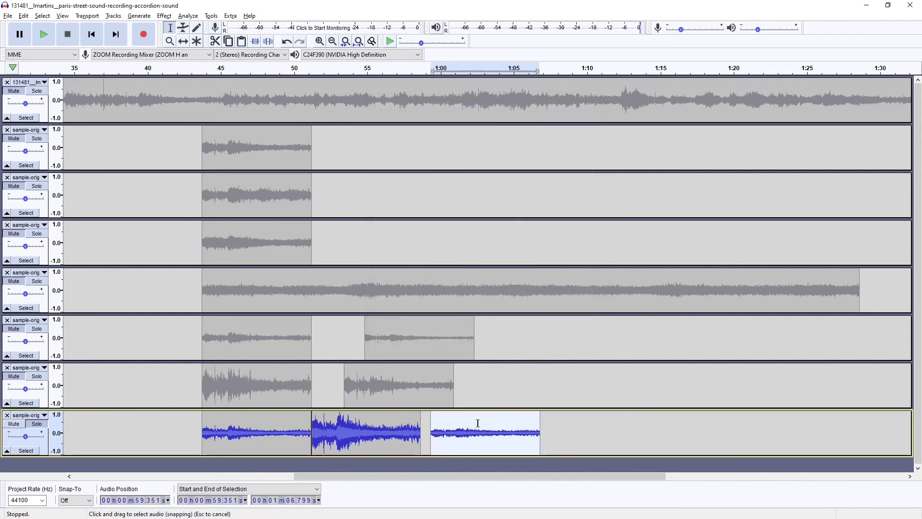
# Enlarge the soloed track's height and magnify the timeline so its three clips fill the view for comparison
pyautogui.click(486, 406)
pyautogui.moveTo(486, 408); pyautogui.dragTo(485, 255)
pyautogui.click(486, 255)
pyautogui.moveTo(485, 428); pyautogui.dragTo(485, 468)
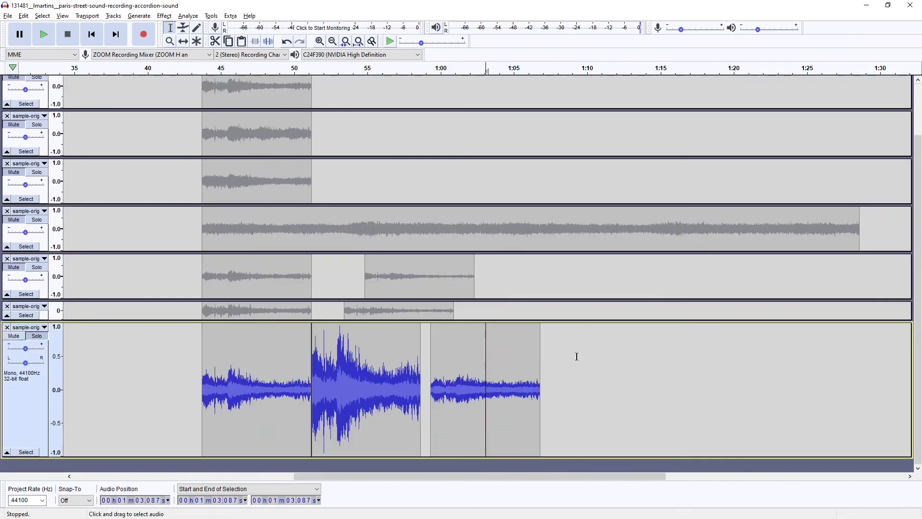
pyautogui.hotkey('ctrl', '1')
pyautogui.moveTo(442, 475); pyautogui.dragTo(389, 475)
# Compare the peaks of the original and compressed clips, select the compressed clip and play it twice while watching the playback level
pyautogui.click(233, 352)
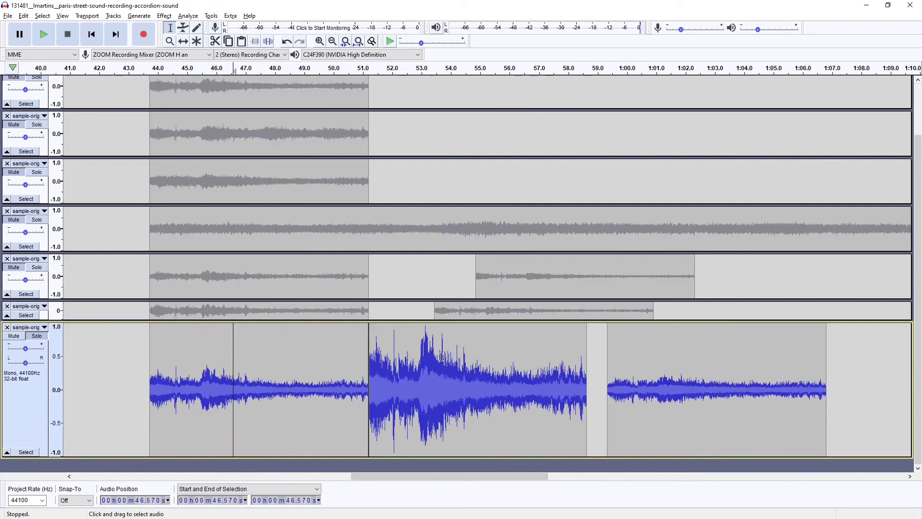
pyautogui.click(660, 376)
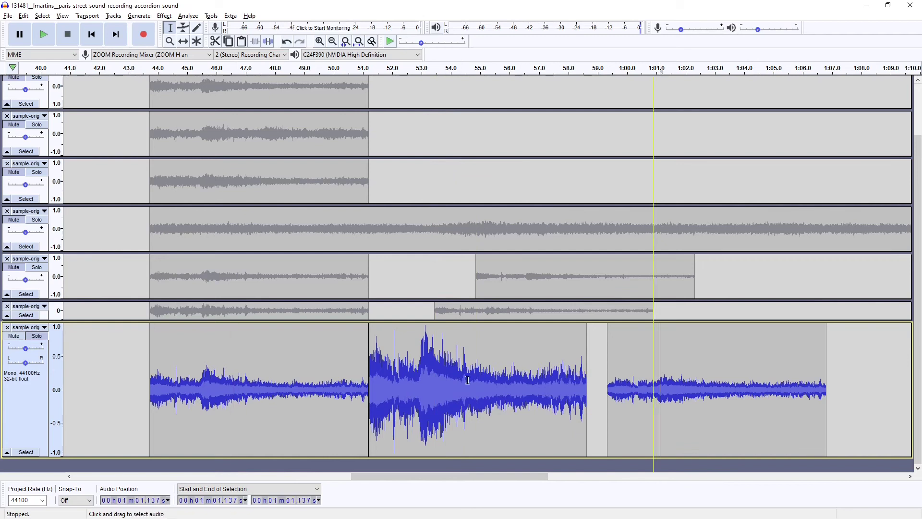
pyautogui.click(618, 383)
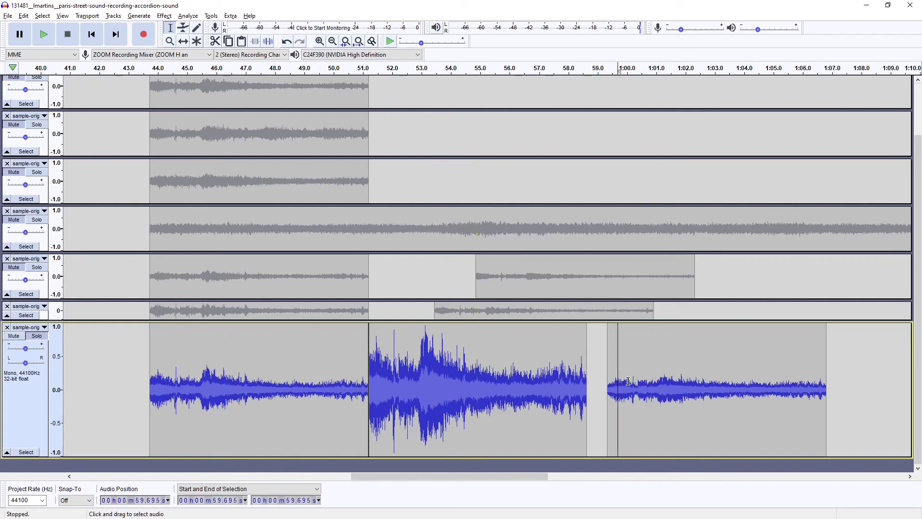
pyautogui.doubleClick(659, 397)
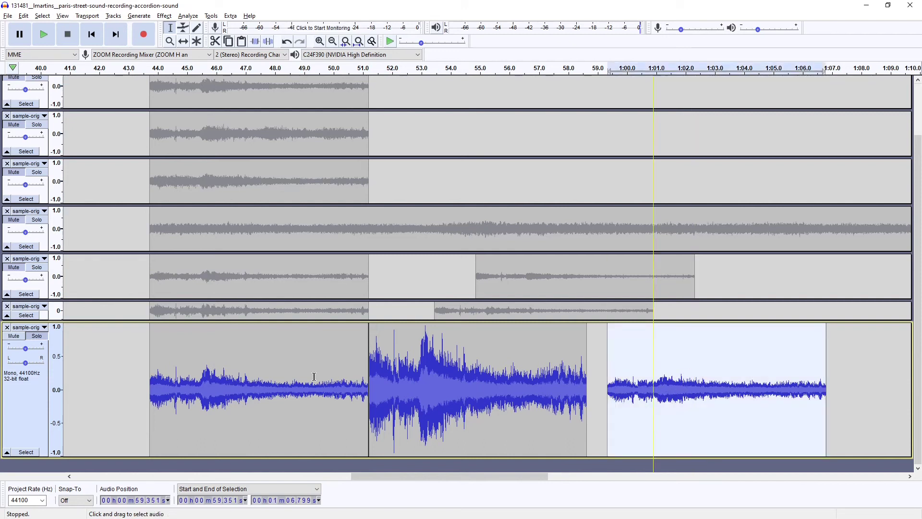
pyautogui.press('space')
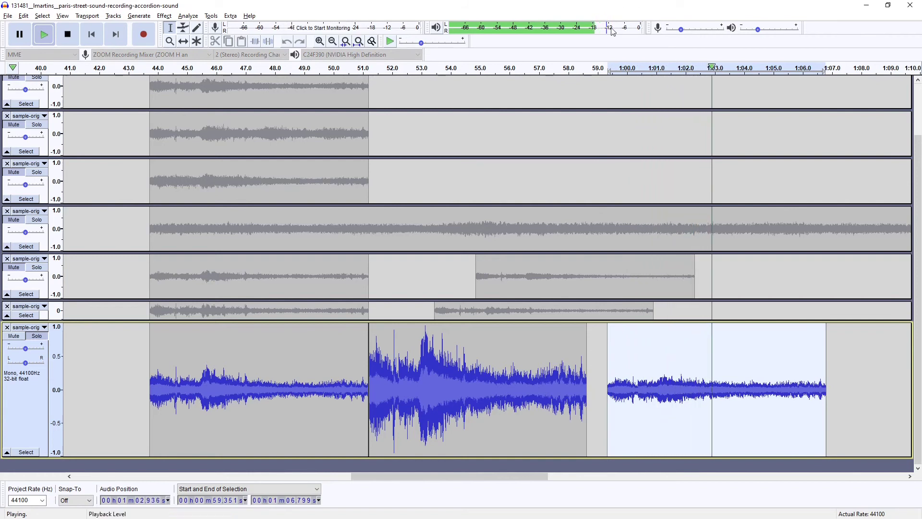
pyautogui.press('space')
pyautogui.press('space')
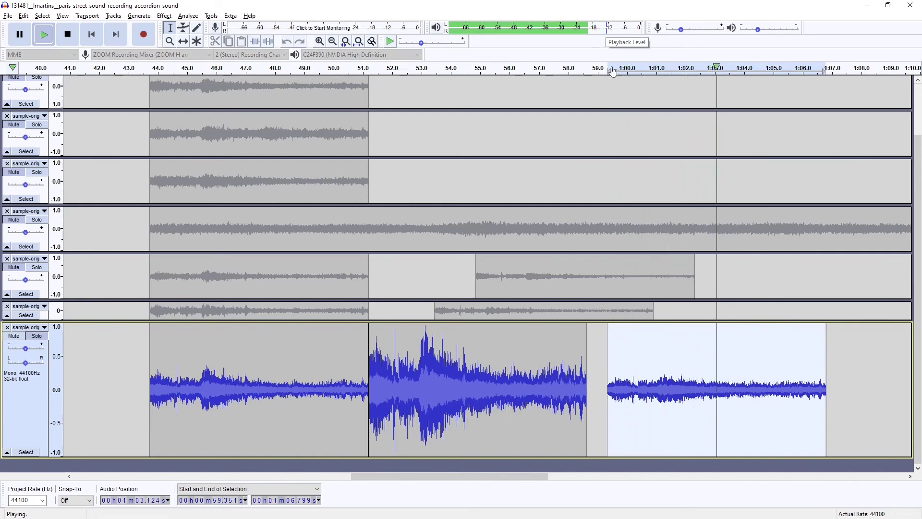
pyautogui.press('space')
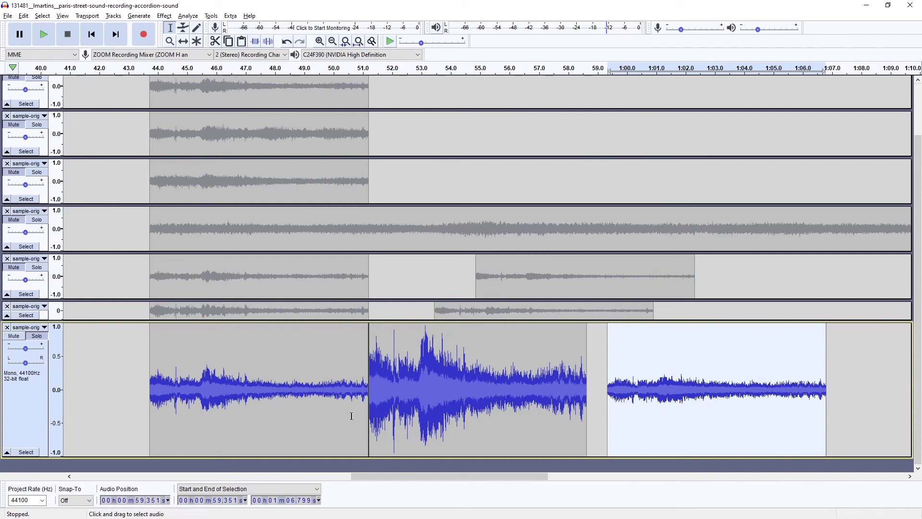
# Compress the last clip again with a -24 dB threshold, 2:1 ratio and make-up gain for 0 dB turned on, and enlarge its track
pyautogui.click(702, 364)
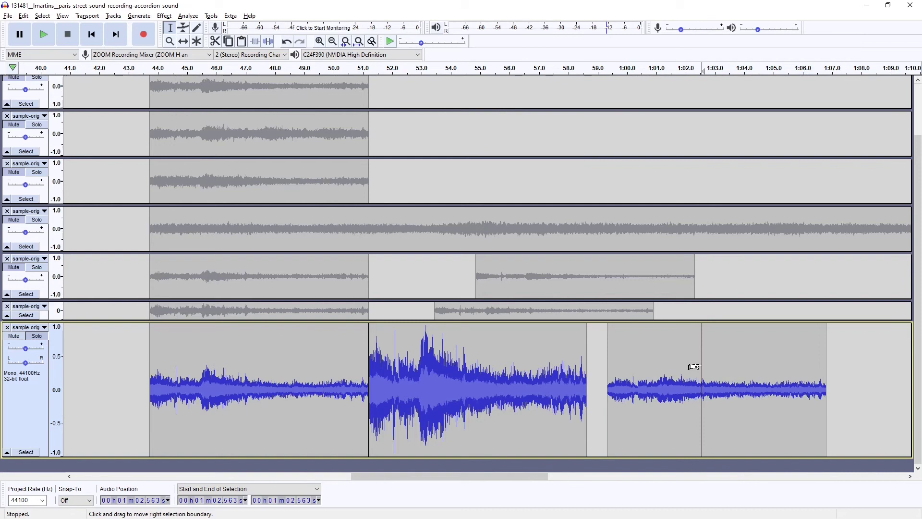
pyautogui.click(674, 366)
pyautogui.doubleClick(727, 372)
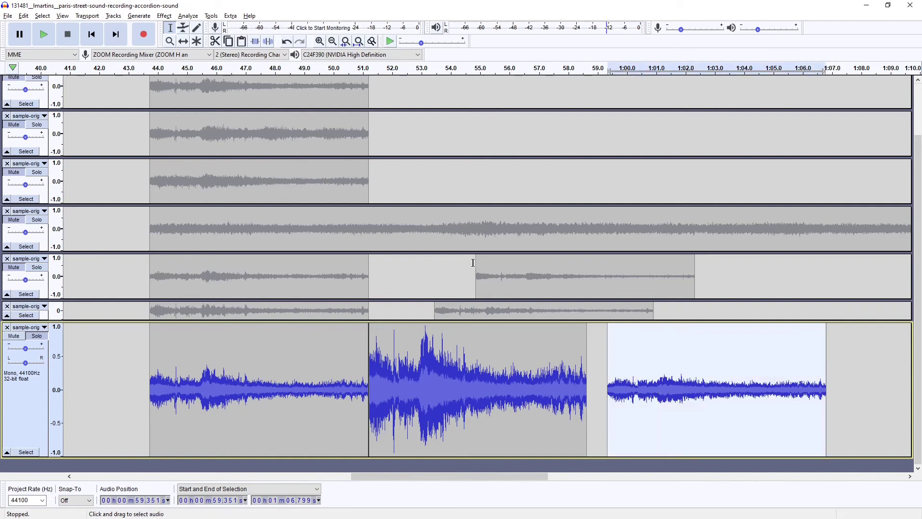
pyautogui.hotkey('ctrl', 'shift', 'f')
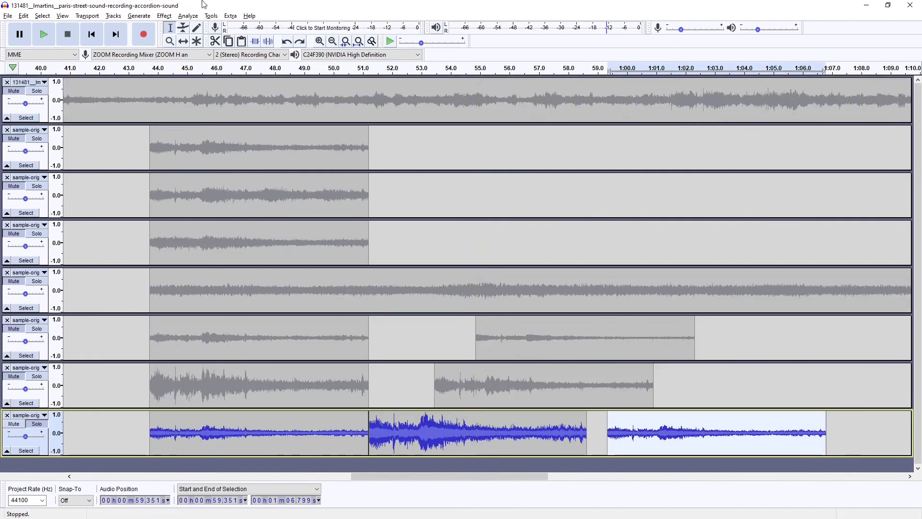
pyautogui.click(164, 15)
pyautogui.click(223, 128)
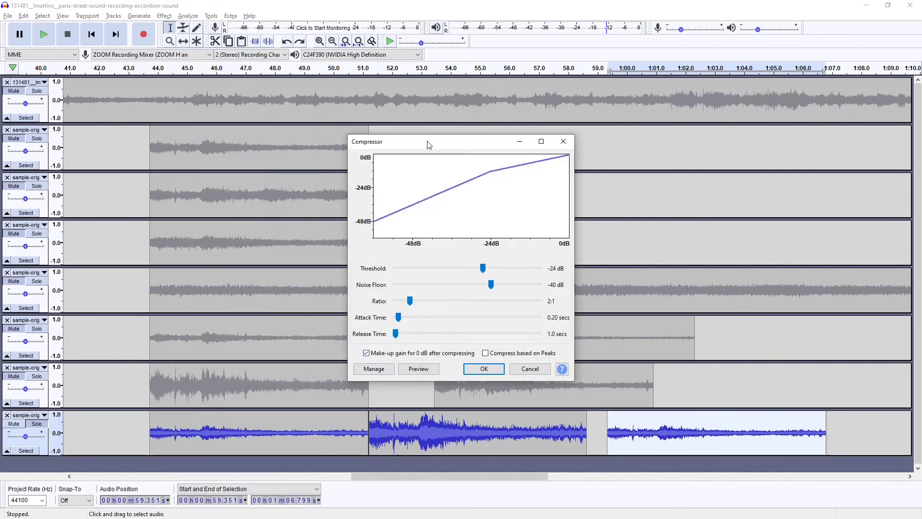
pyautogui.moveTo(463, 142); pyautogui.dragTo(482, 108)
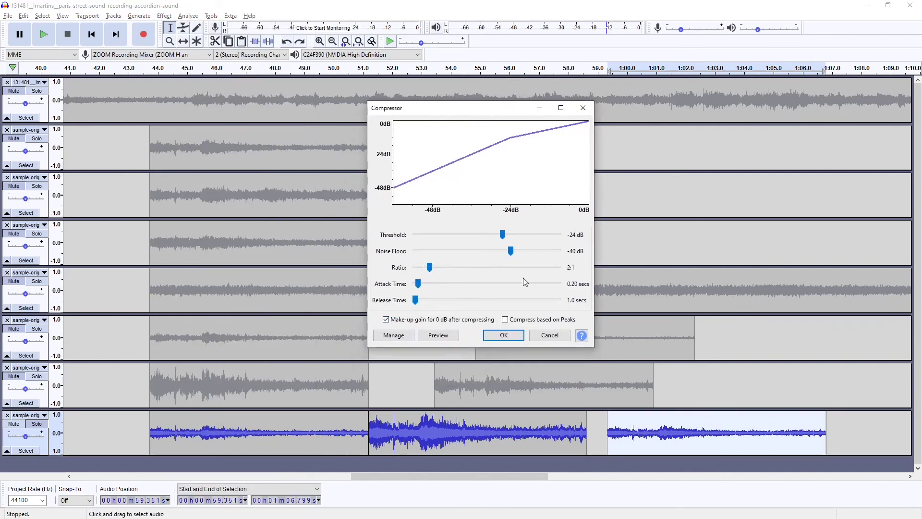
pyautogui.click(504, 335)
pyautogui.moveTo(638, 486); pyautogui.dragTo(638, 486)
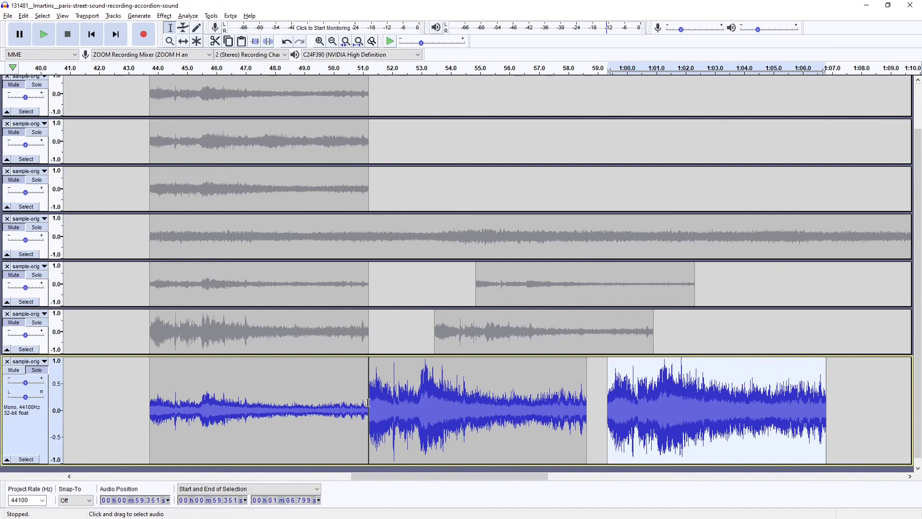
# Play the recompressed clip several times while watching the playback level
pyautogui.press('space')
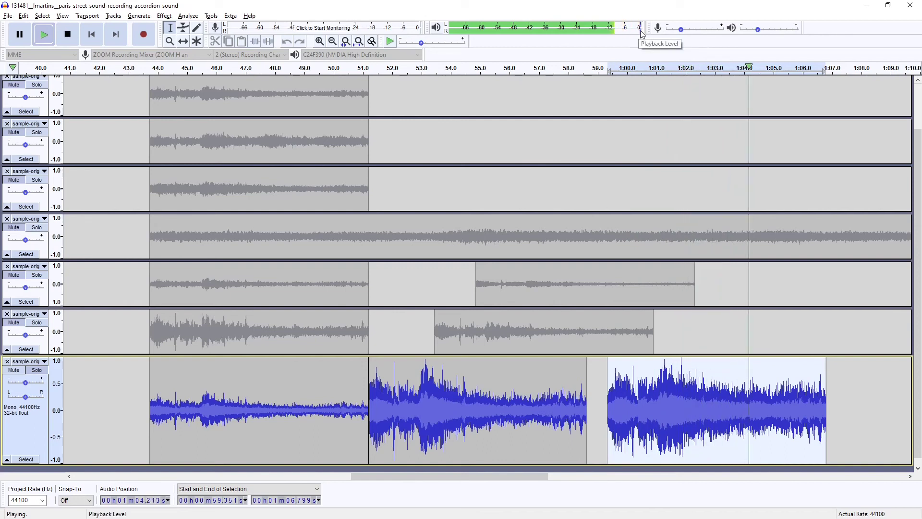
pyautogui.press('space')
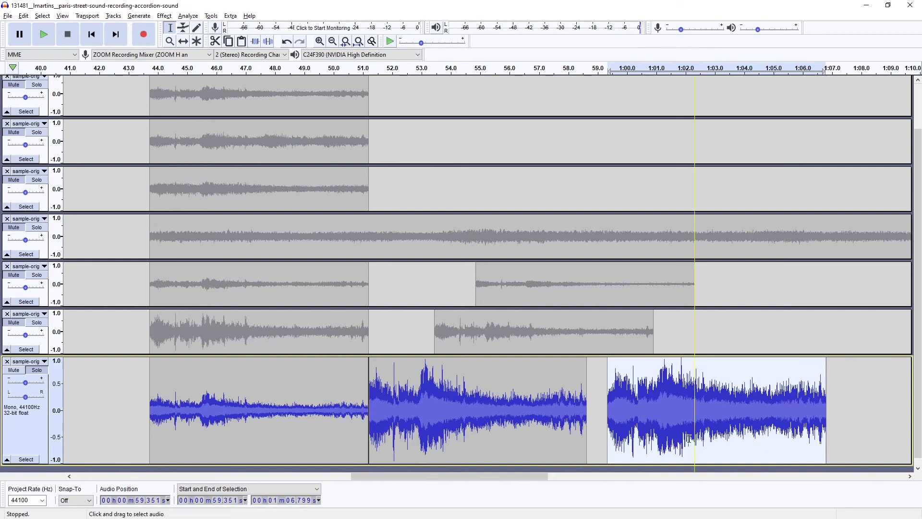
pyautogui.press('space')
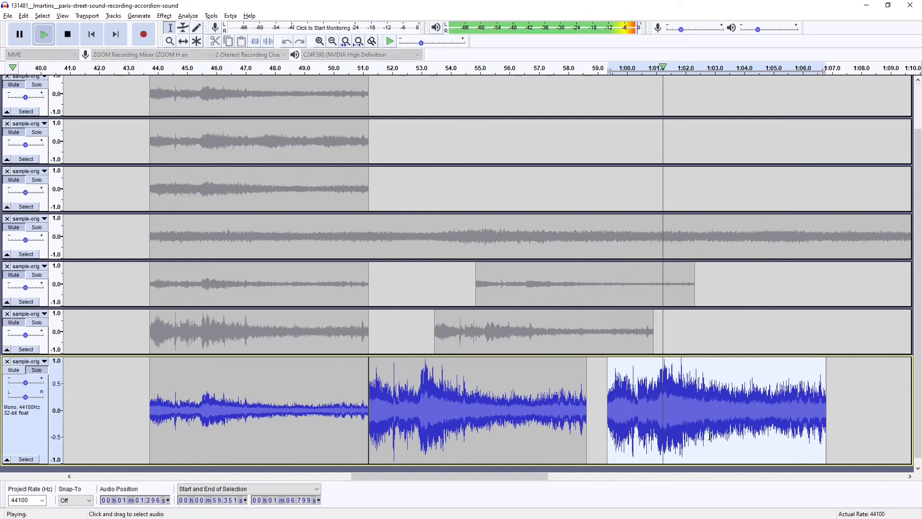
pyautogui.press('space')
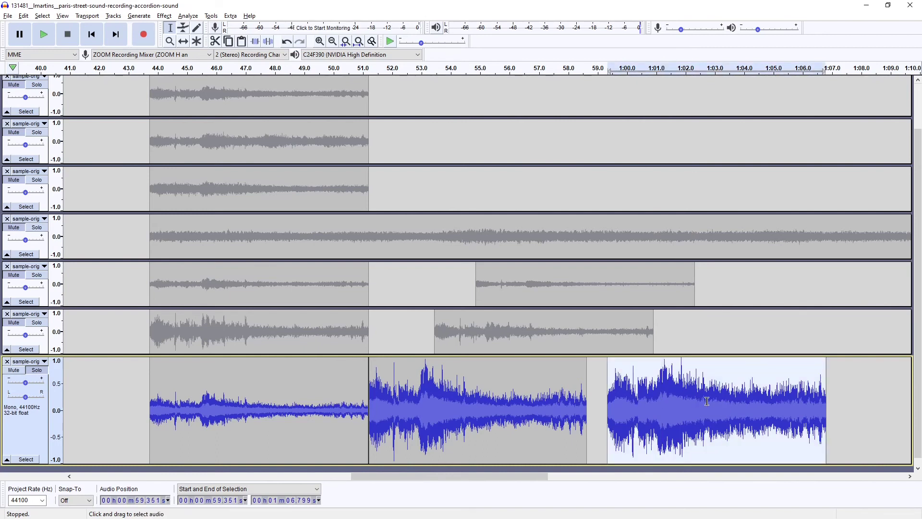
pyautogui.press('space')
pyautogui.press('space')
# Compare the loud and quiet passages of the original clip with the recompressed clip by selecting portions of each
pyautogui.moveTo(197, 402); pyautogui.dragTo(239, 404)
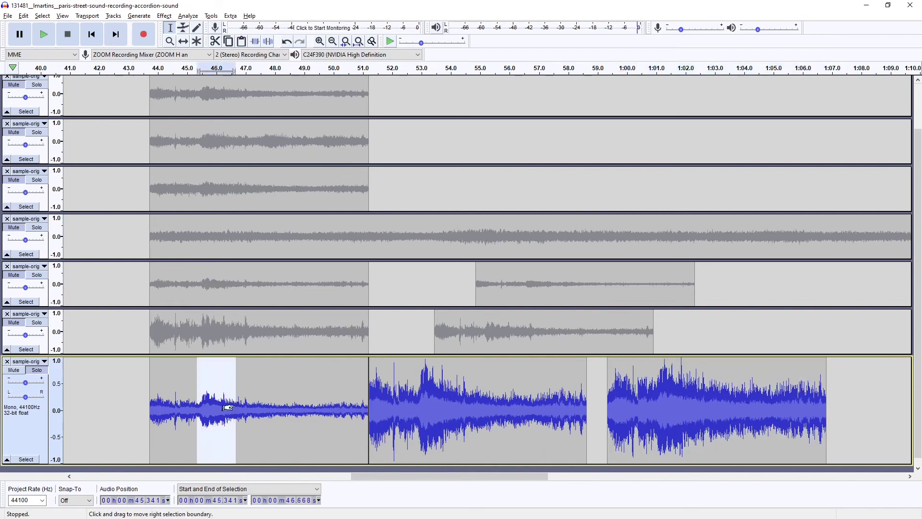
pyautogui.moveTo(170, 401); pyautogui.dragTo(320, 403)
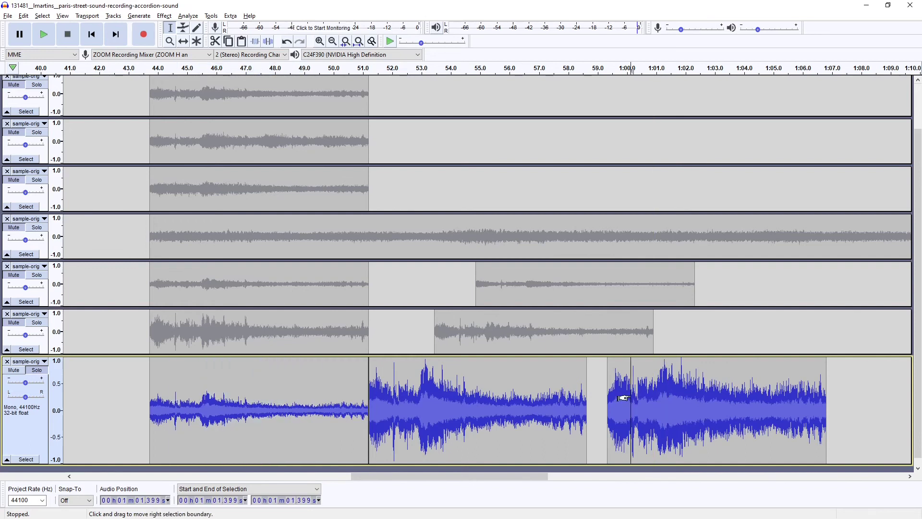
pyautogui.doubleClick(668, 370)
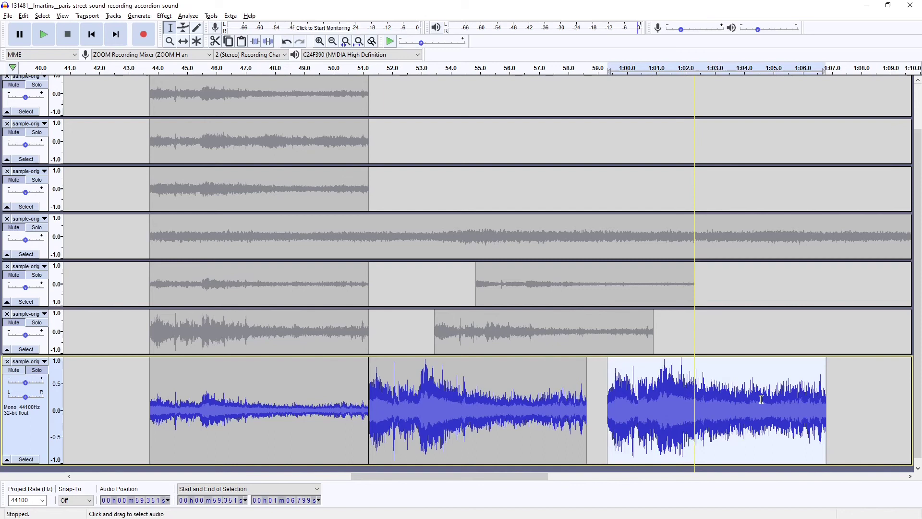
pyautogui.click(742, 399)
pyautogui.click(728, 398)
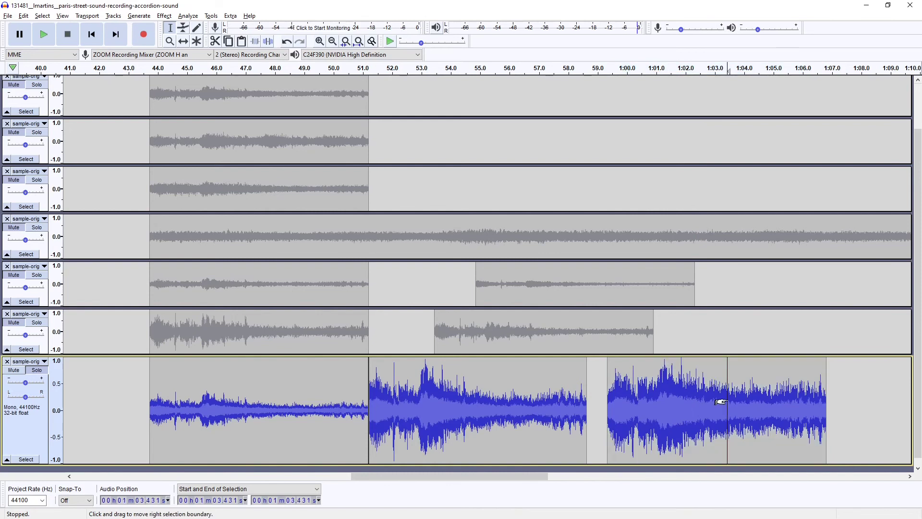
pyautogui.doubleClick(700, 398)
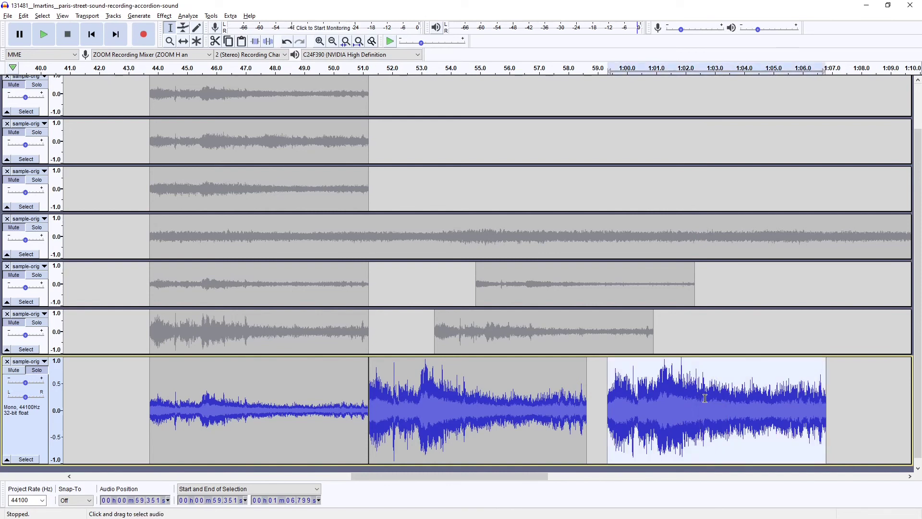
pyautogui.doubleClick(706, 411)
pyautogui.click(734, 408)
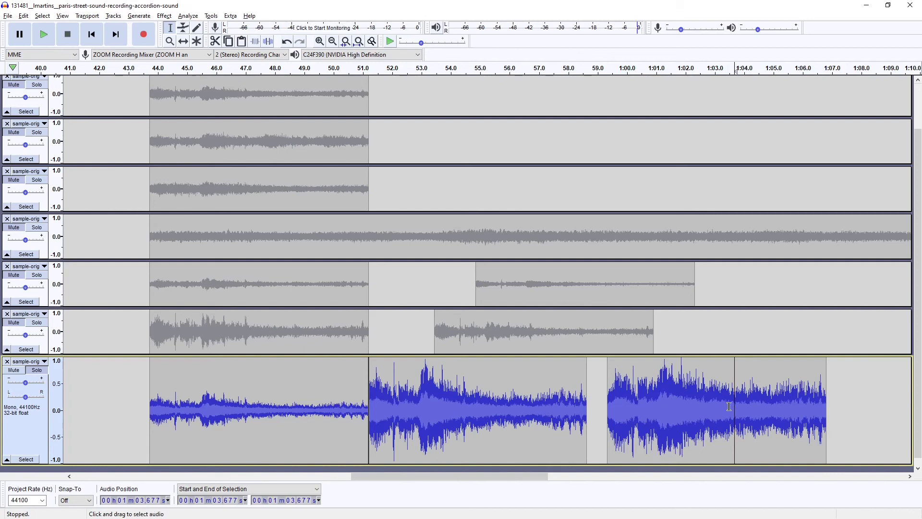
pyautogui.doubleClick(695, 398)
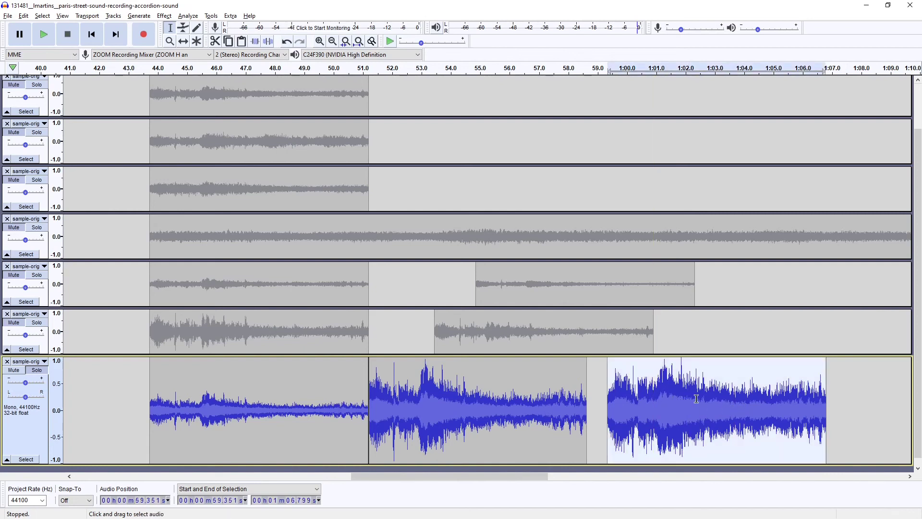
# Duplicate the original sample clip from the first sample track onto a new track and solo the copy
pyautogui.click(90, 34)
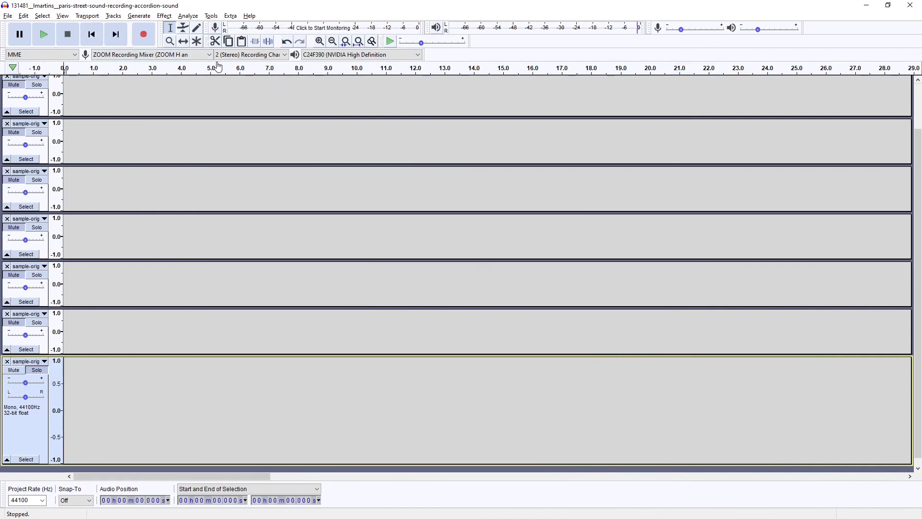
pyautogui.scroll(-2, 438, 408)
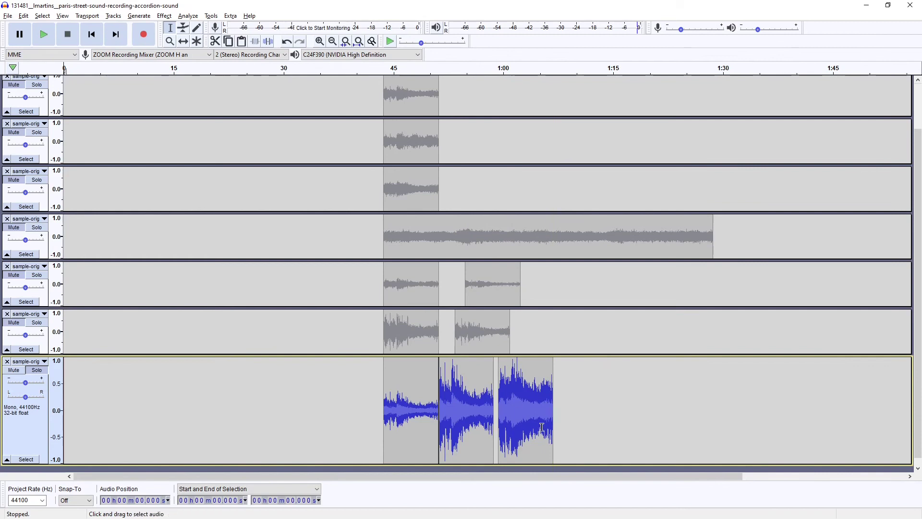
pyautogui.click(139, 16)
pyautogui.moveTo(162, 17)
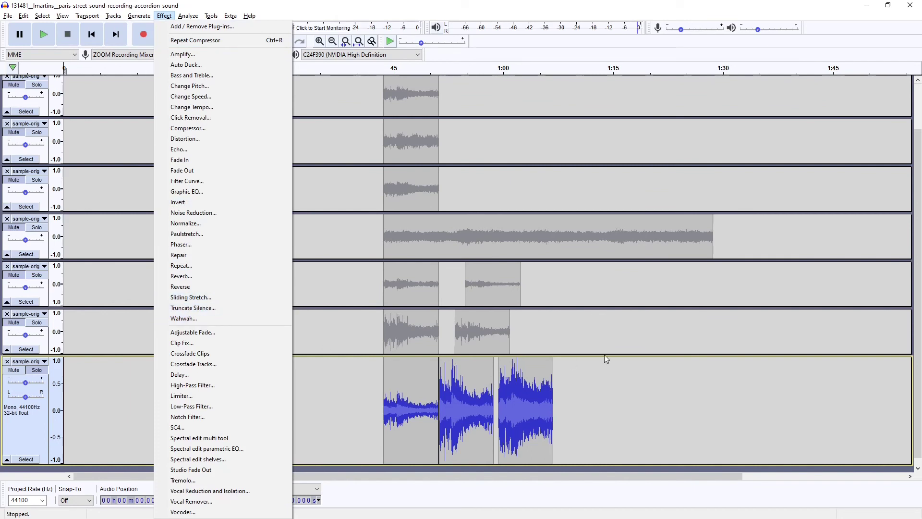
pyautogui.click(637, 376)
pyautogui.scroll(1, 323, 269)
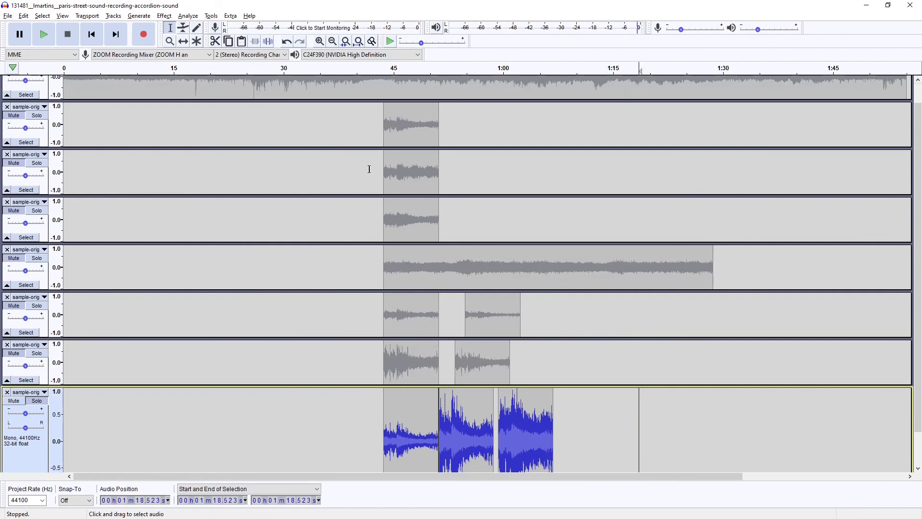
pyautogui.doubleClick(405, 128)
pyautogui.hotkey('ctrl', 'd')
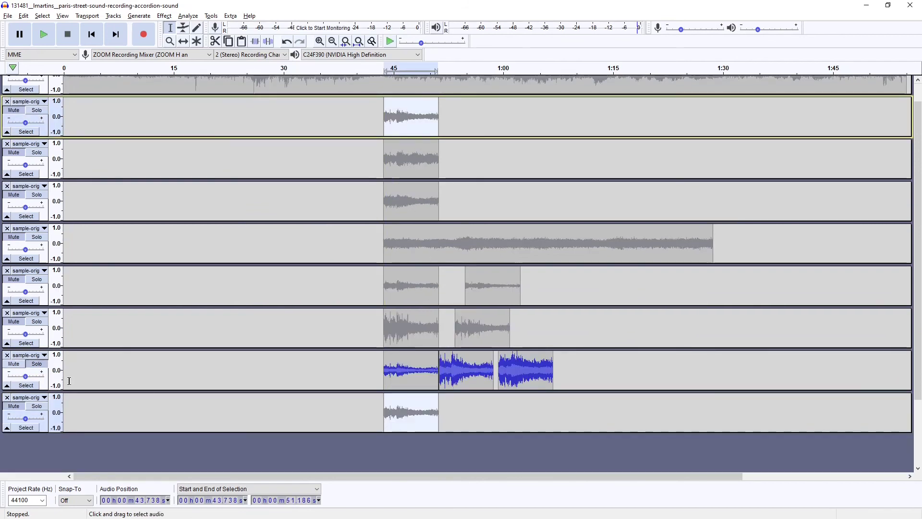
pyautogui.scroll(1, 406, 438)
pyautogui.doubleClick(406, 438)
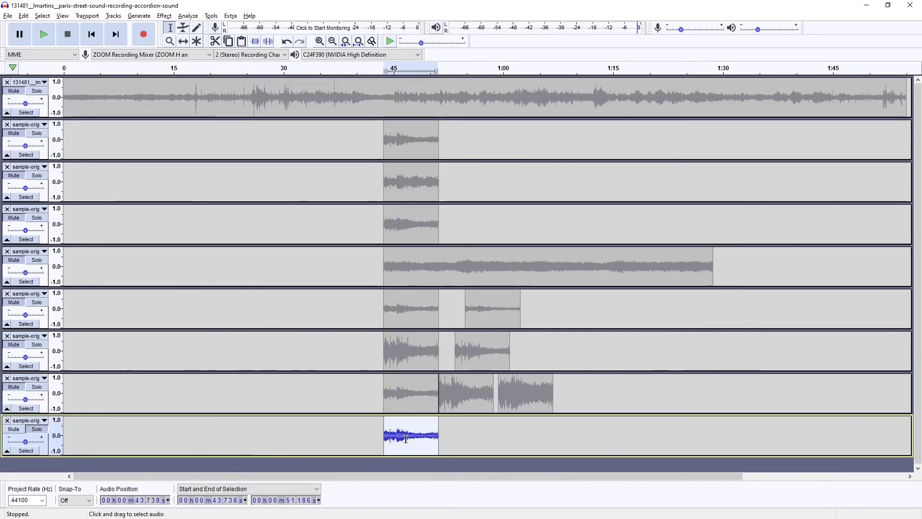
# Try Hard Clipping distortion on the copied clip with a clipping level of -6 dB, drive 50 and make-up gain 50
pyautogui.click(164, 15)
pyautogui.moveTo(188, 16)
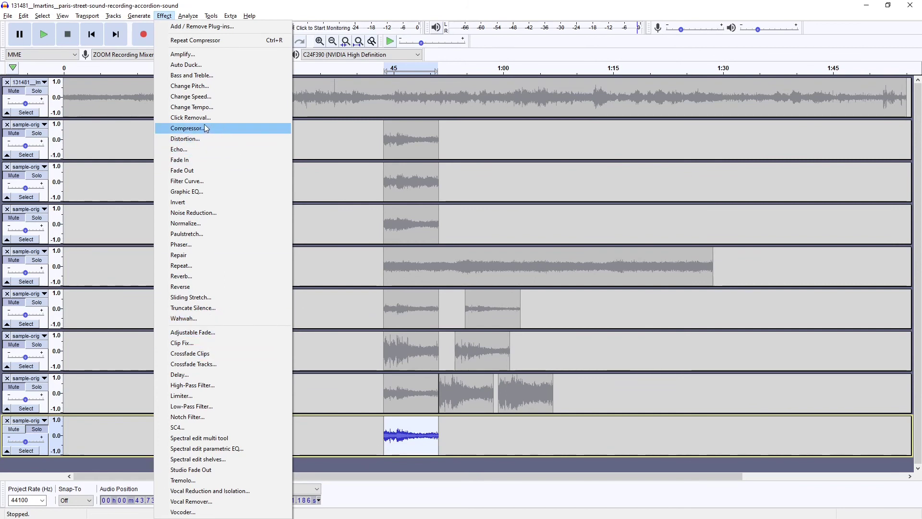
pyautogui.click(199, 138)
pyautogui.moveTo(509, 183); pyautogui.dragTo(505, 130)
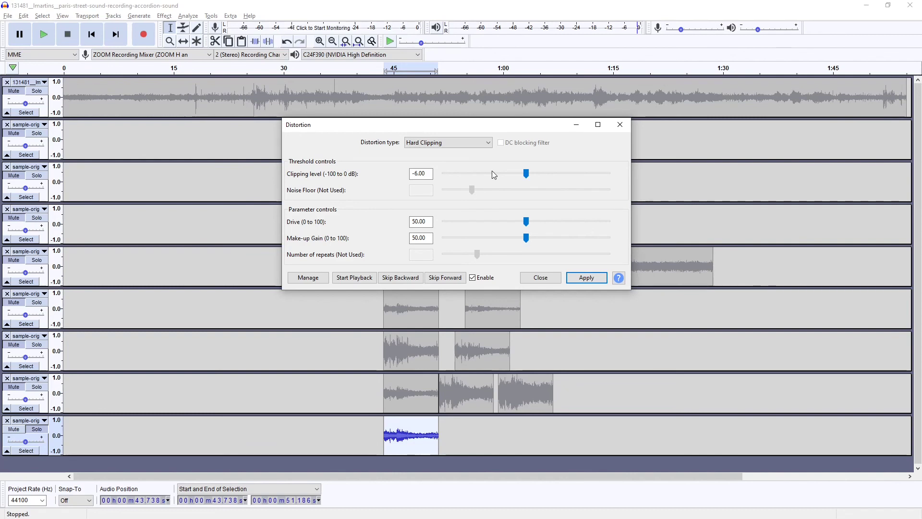
pyautogui.moveTo(489, 126); pyautogui.dragTo(487, 127)
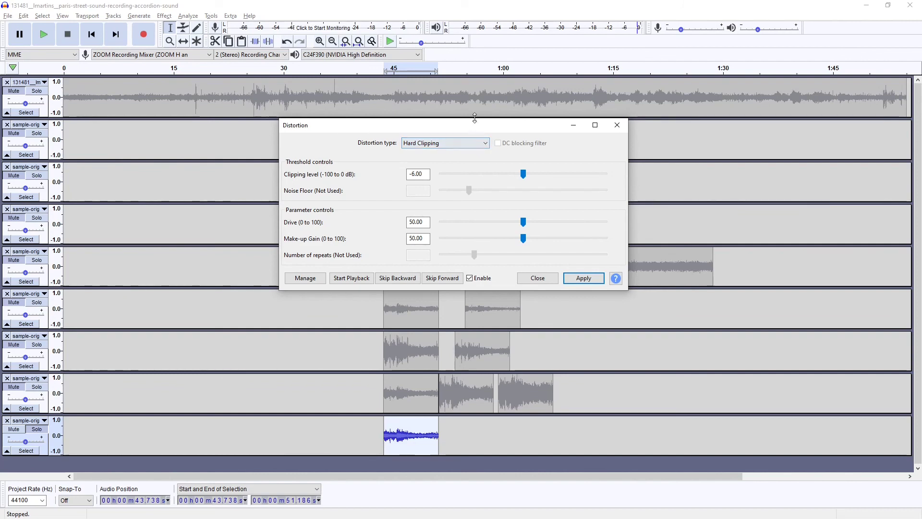
pyautogui.moveTo(480, 130); pyautogui.dragTo(478, 131)
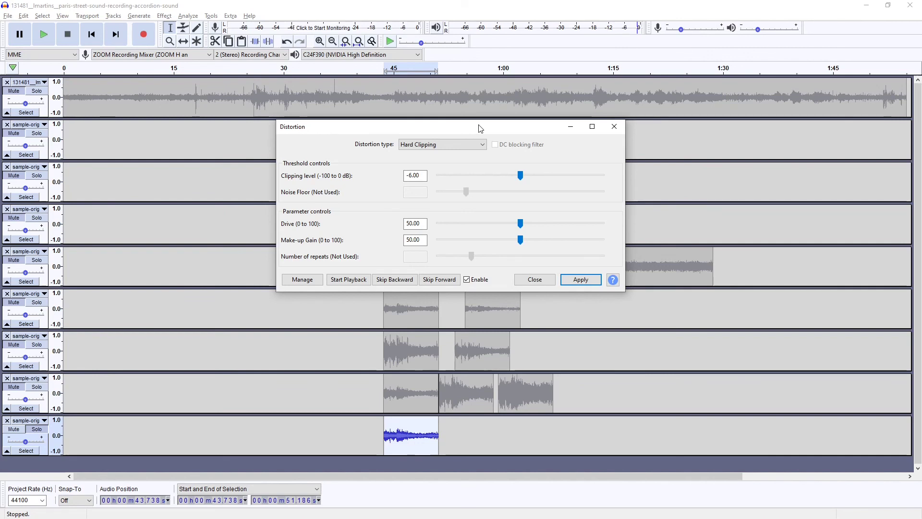
pyautogui.click(482, 145)
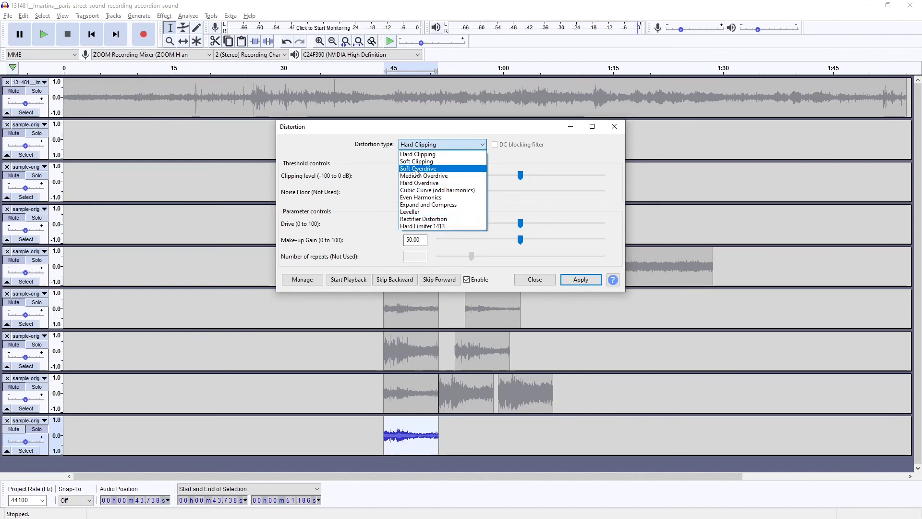
pyautogui.click(418, 155)
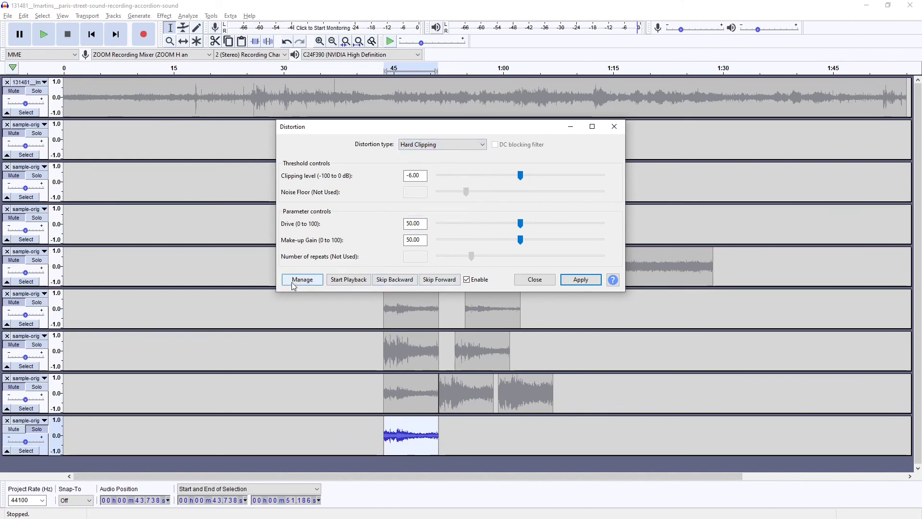
pyautogui.click(568, 283)
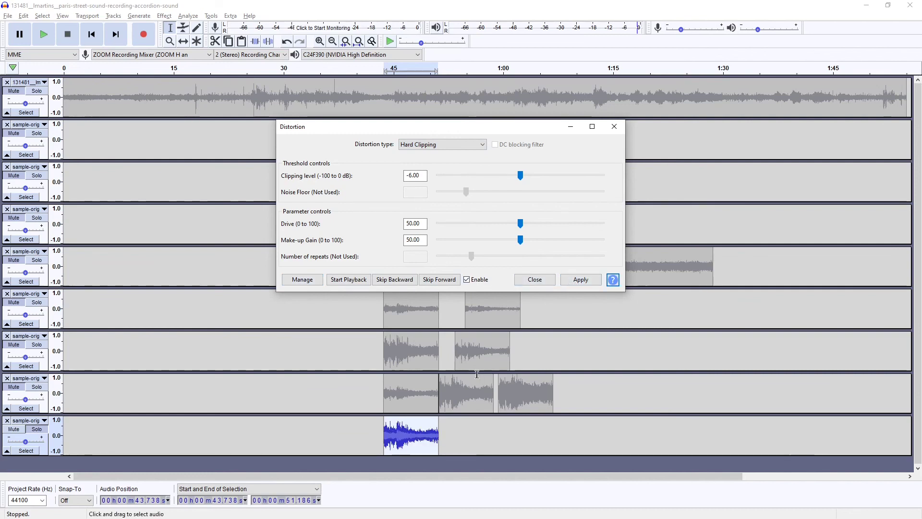
pyautogui.click(534, 278)
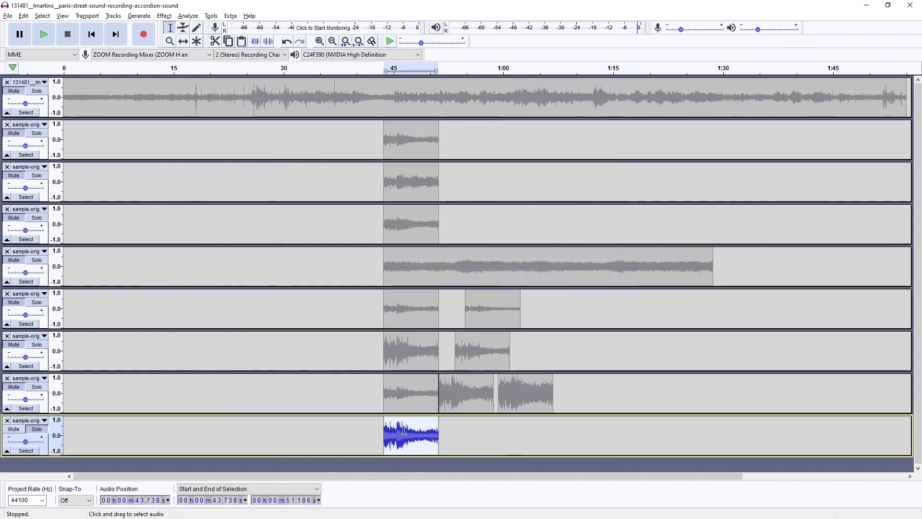
# Play the distorted clip briefly and undo the distortion
pyautogui.press('space')
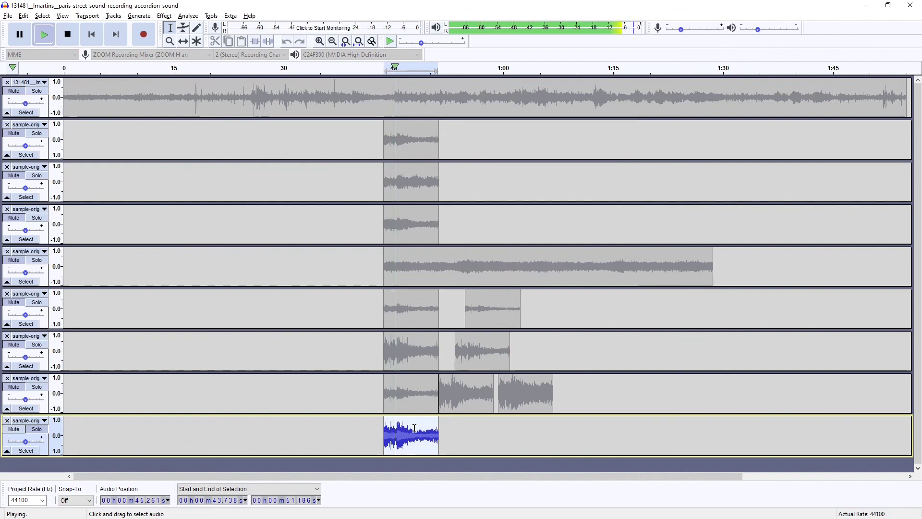
pyautogui.press('space')
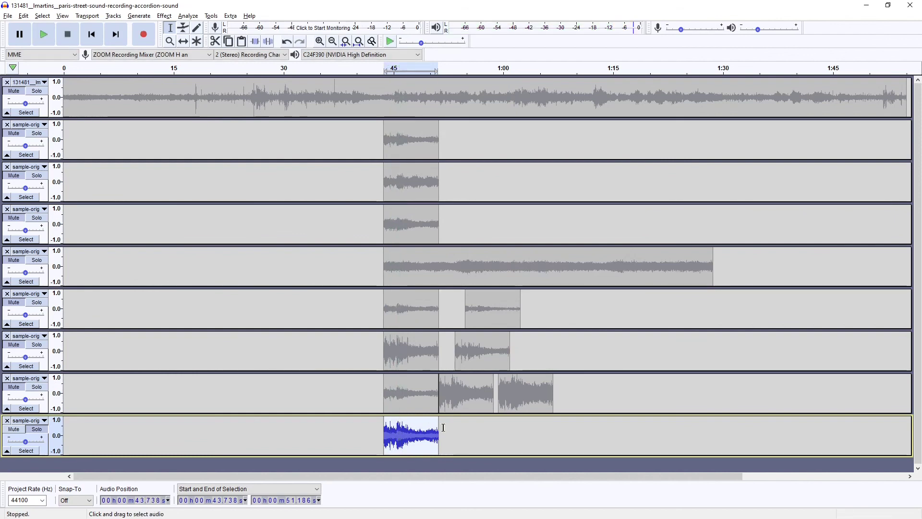
pyautogui.hotkey('ctrl', 'z')
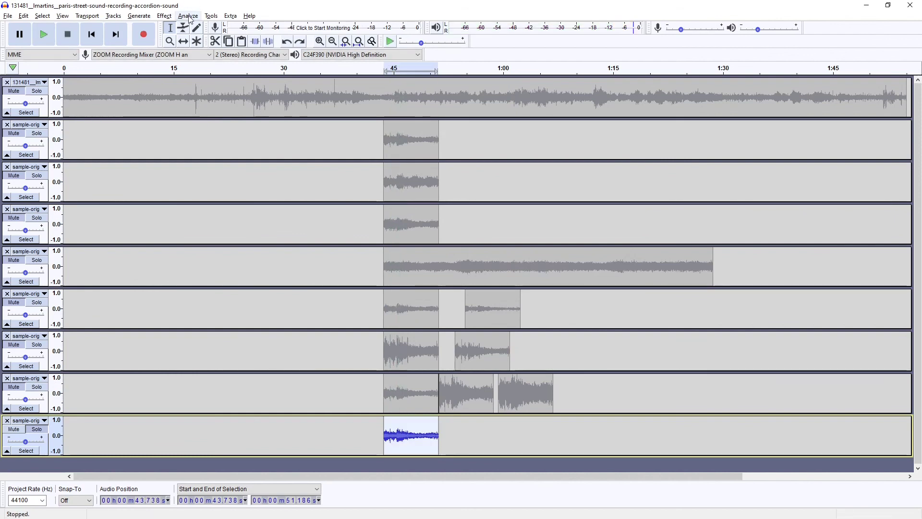
# Apply Hard Overdrive distortion to the copied clip with a distortion amount of 80 and output level of 50, and play it
pyautogui.click(165, 16)
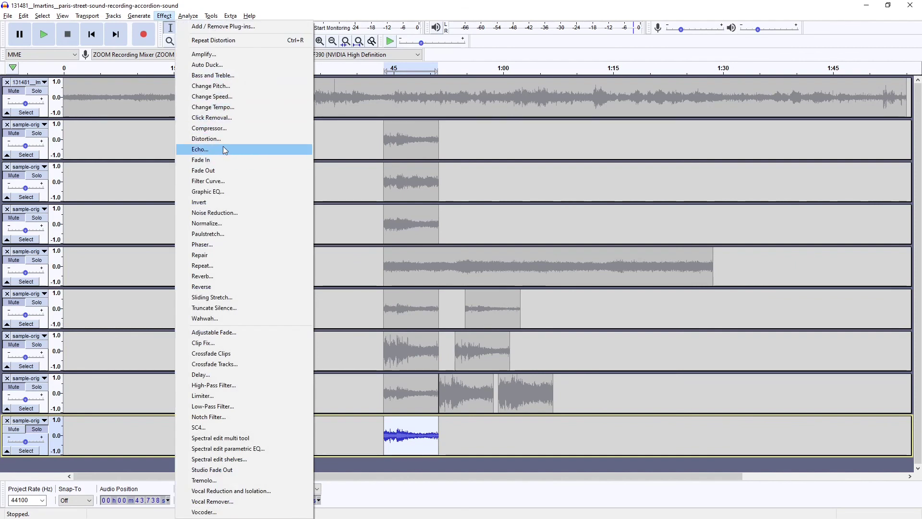
pyautogui.click(222, 139)
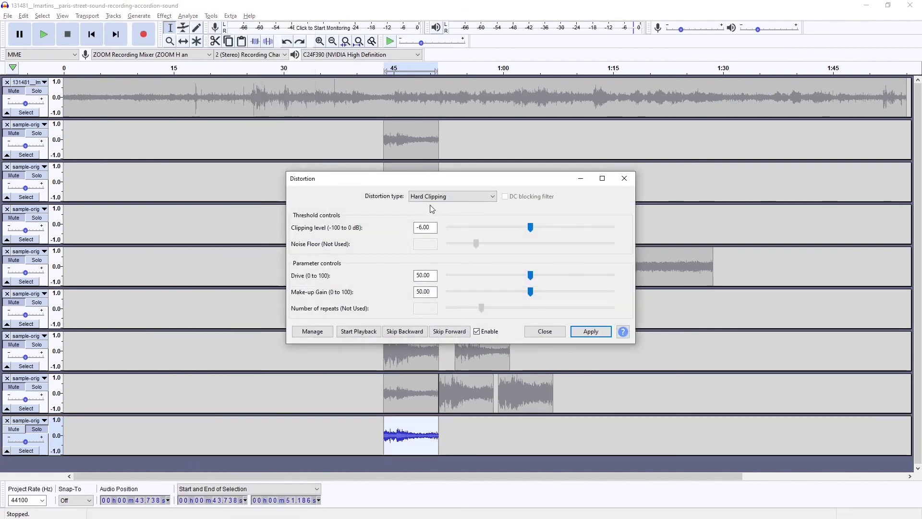
pyautogui.moveTo(531, 226); pyautogui.dragTo(506, 227)
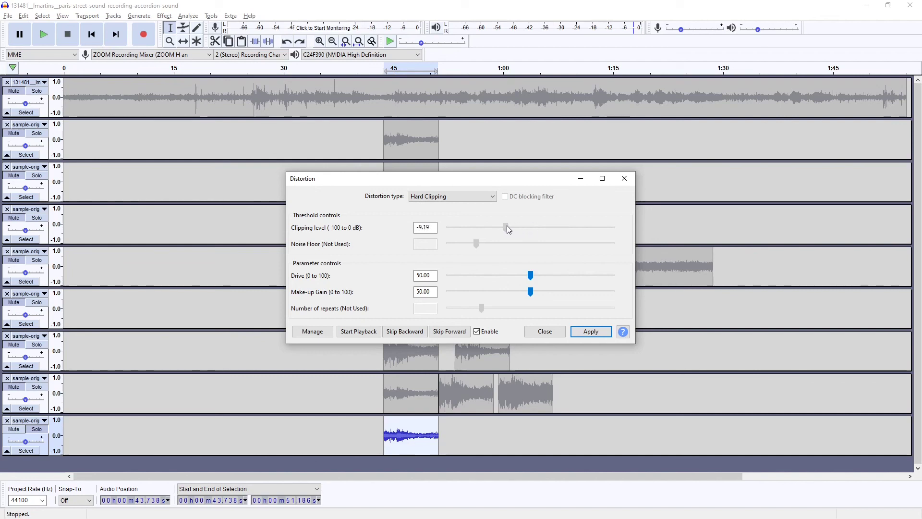
pyautogui.click(492, 197)
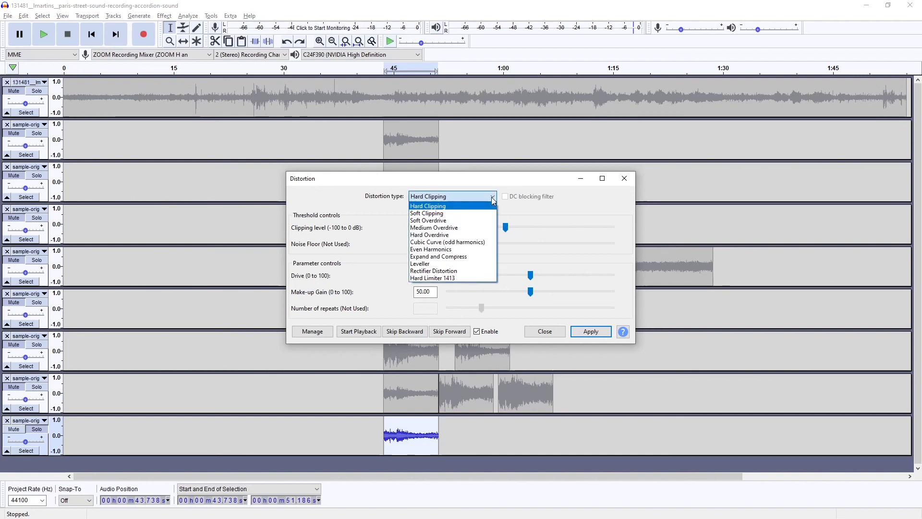
pyautogui.click(431, 235)
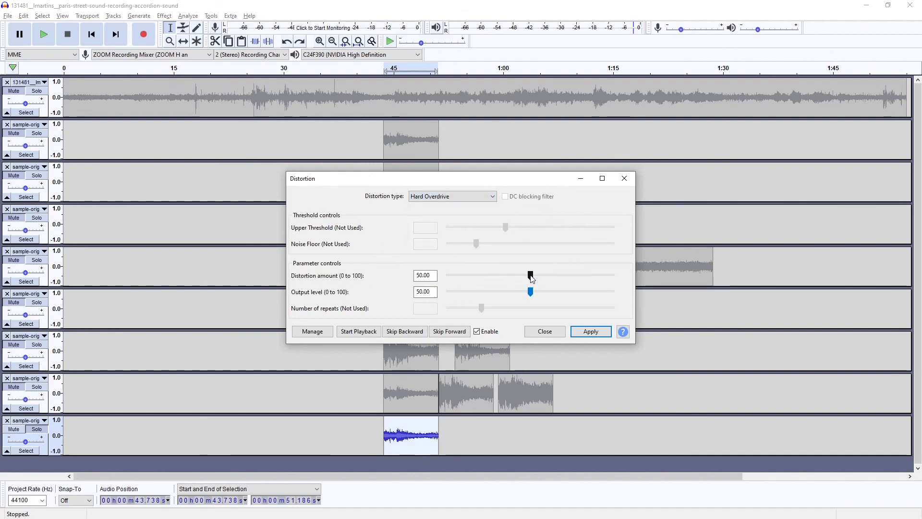
pyautogui.moveTo(531, 277); pyautogui.dragTo(579, 275)
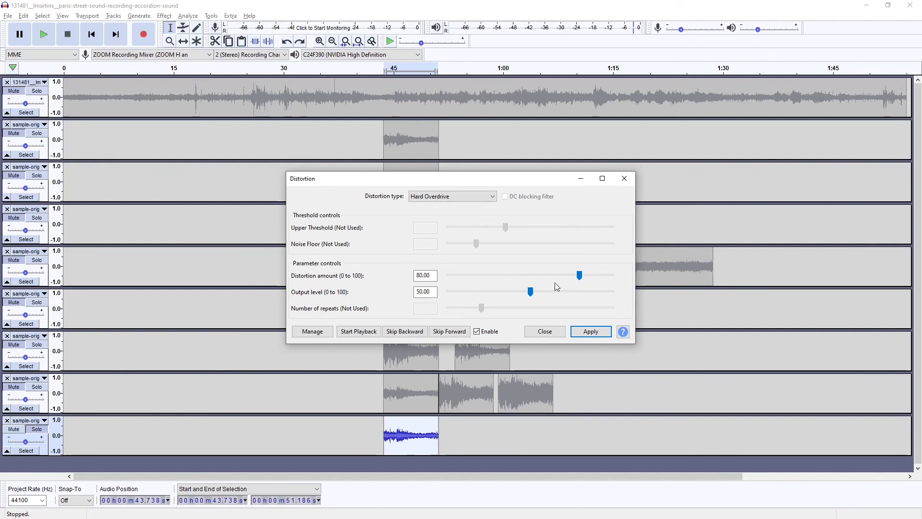
pyautogui.click(593, 333)
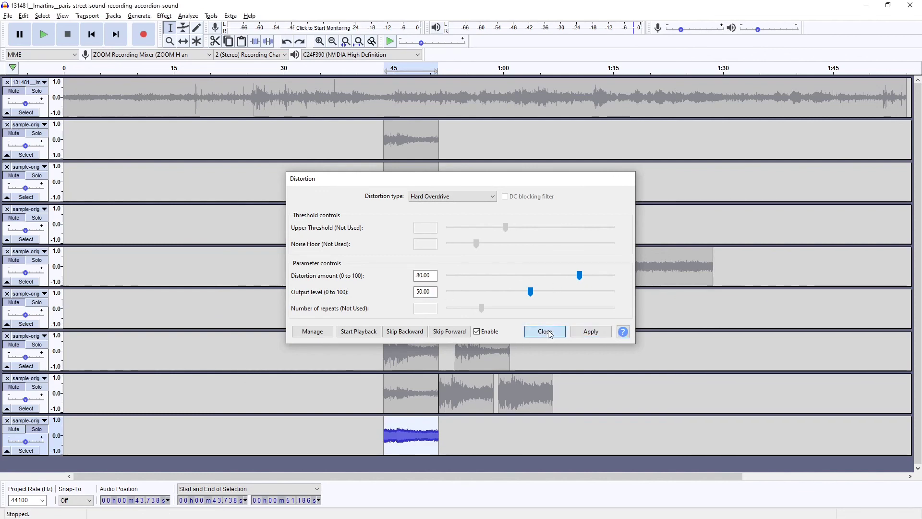
pyautogui.click(544, 331)
pyautogui.press('space')
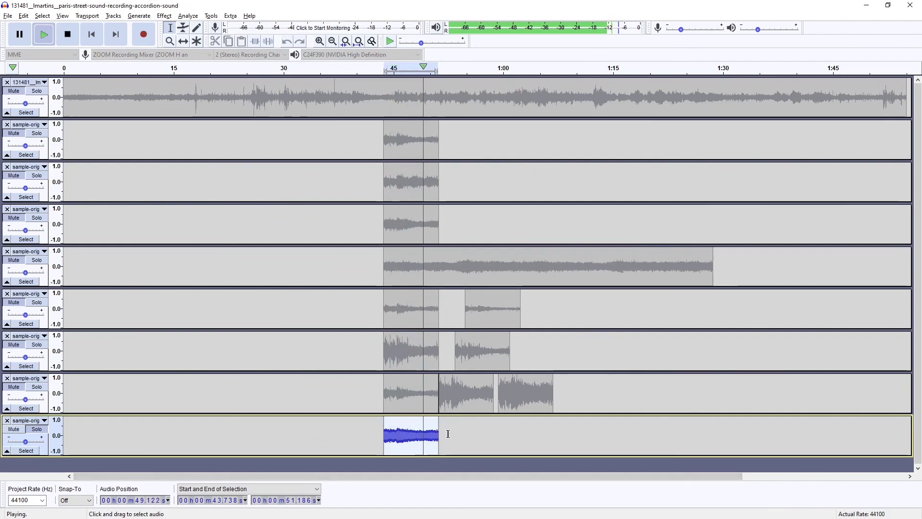
# Reselect the whole distorted clip and apply Wahwah with LFO frequency 1.5 Hz, depth 70%, resonance 2.5 and output gain -6 dB
pyautogui.click(400, 431)
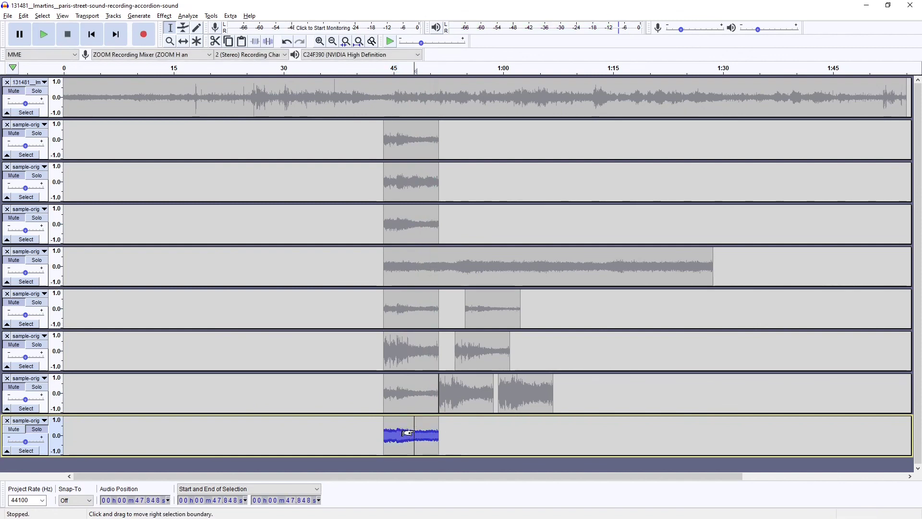
pyautogui.doubleClick(411, 432)
pyautogui.click(168, 18)
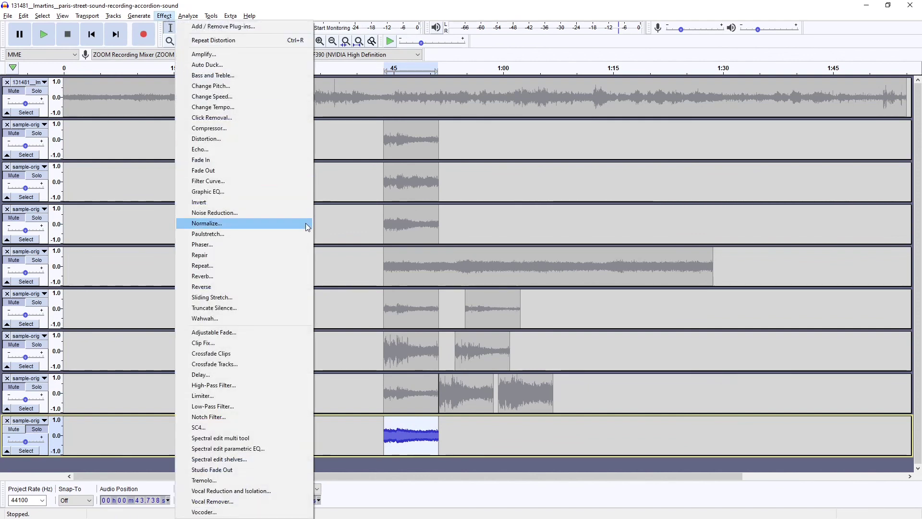
pyautogui.click(263, 318)
pyautogui.moveTo(452, 202); pyautogui.dragTo(445, 176)
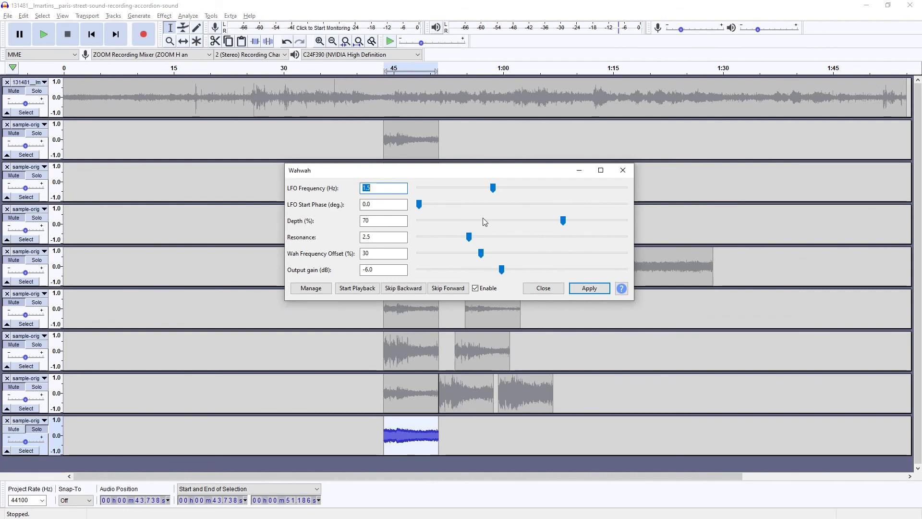
pyautogui.click(586, 291)
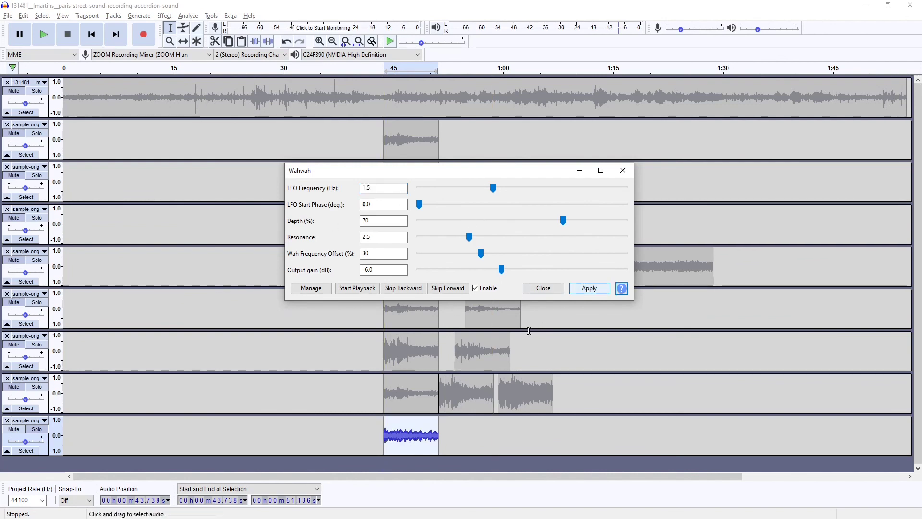
pyautogui.click(547, 289)
# Listen to the Wahwah clip, enlarge its track and zoom in on the waveform, and replay it
pyautogui.press('space')
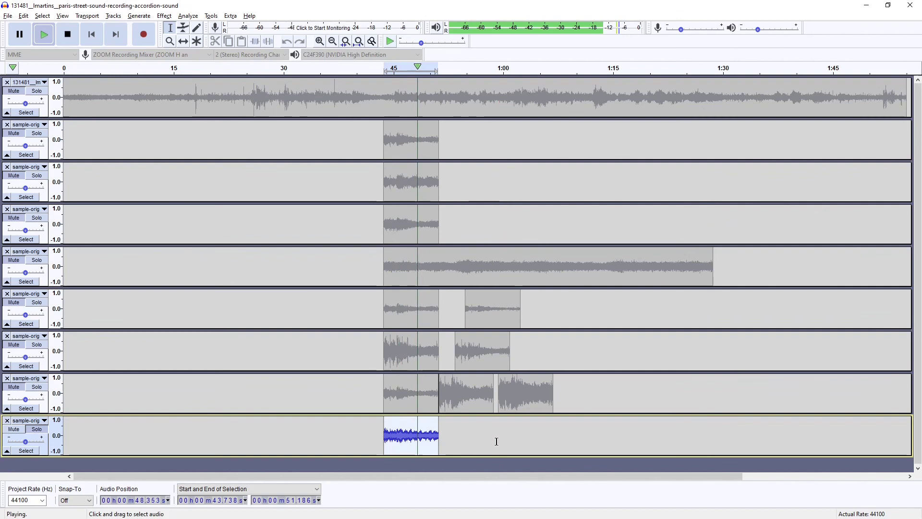
pyautogui.press('space')
pyautogui.moveTo(464, 457); pyautogui.dragTo(480, 484)
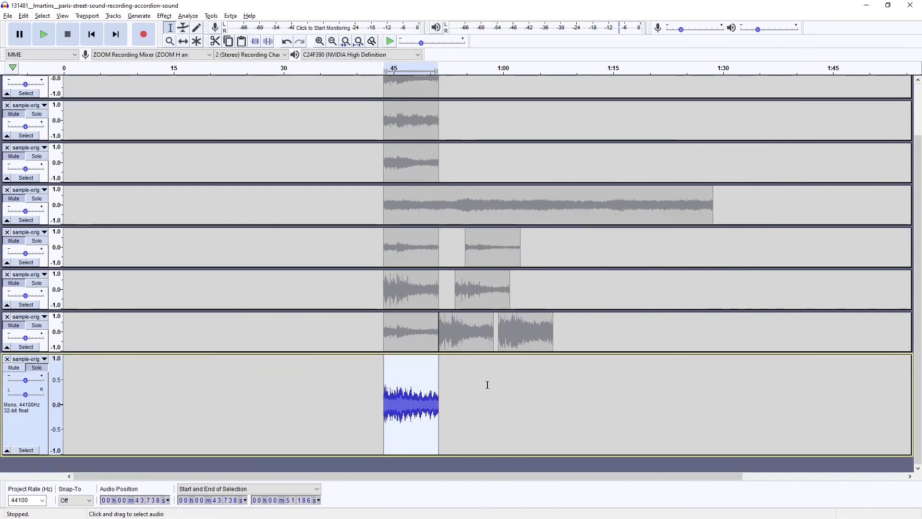
pyautogui.hotkey('ctrl', '1')
pyautogui.hotkey('ctrl', '1')
pyautogui.press('space')
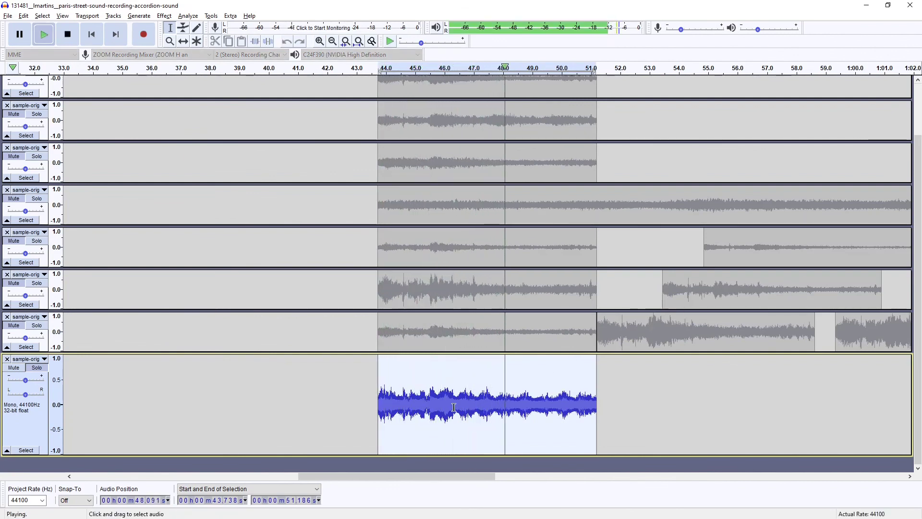
pyautogui.press('space')
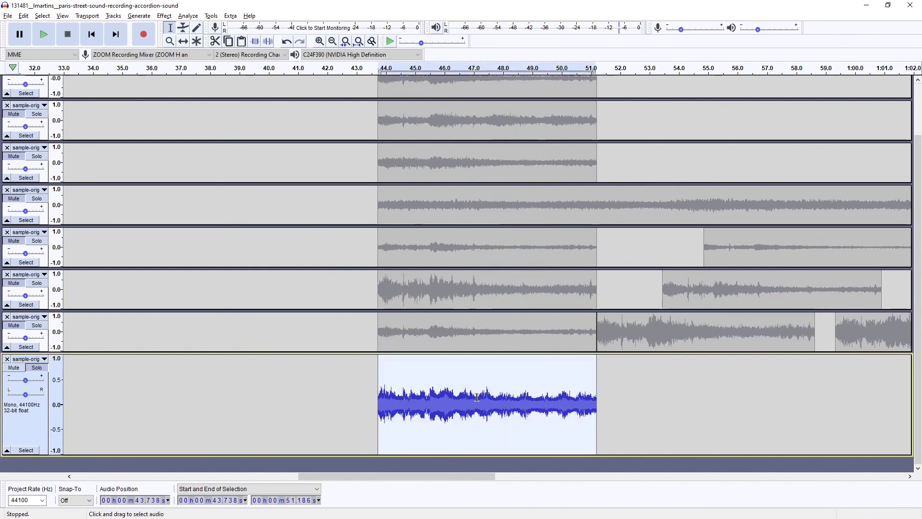
# Apply Tremolo to the clip with a Square waveform, starting phase 0, wet level 70 percent and frequency 4.0 Hz
pyautogui.click(164, 16)
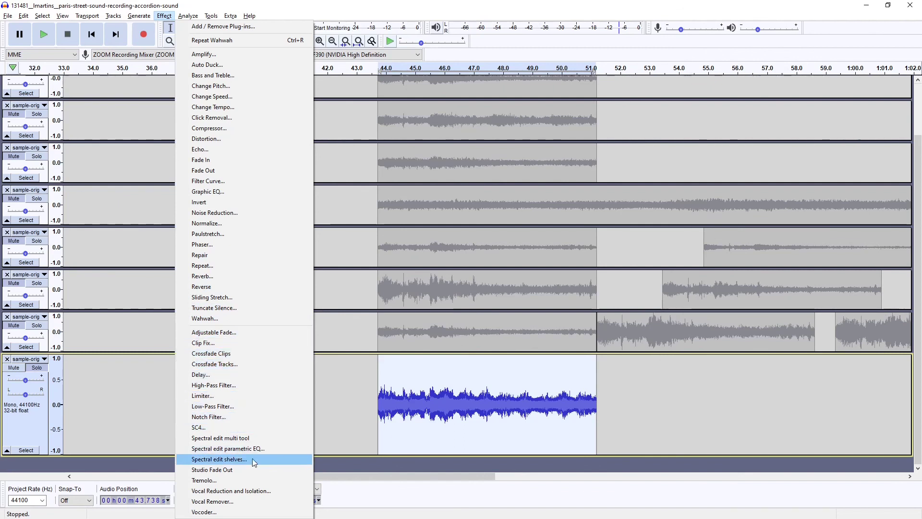
pyautogui.click(216, 480)
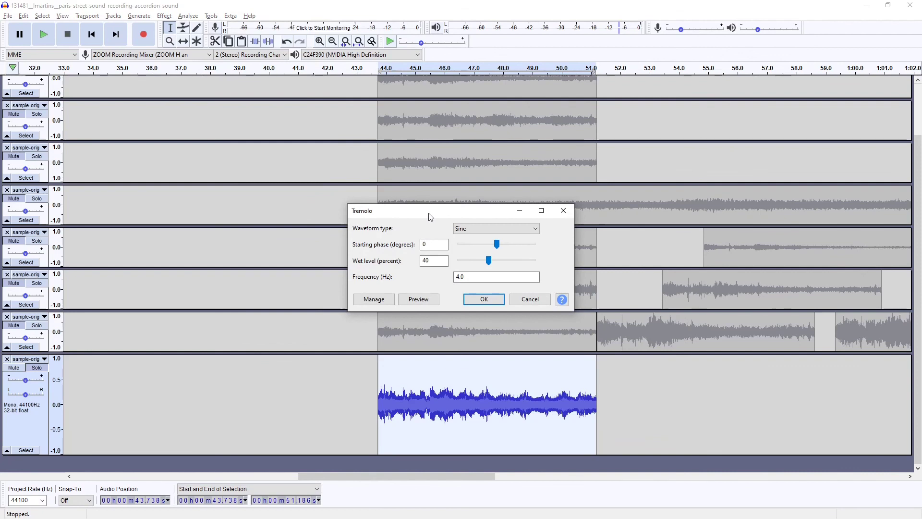
pyautogui.moveTo(429, 214); pyautogui.dragTo(406, 168)
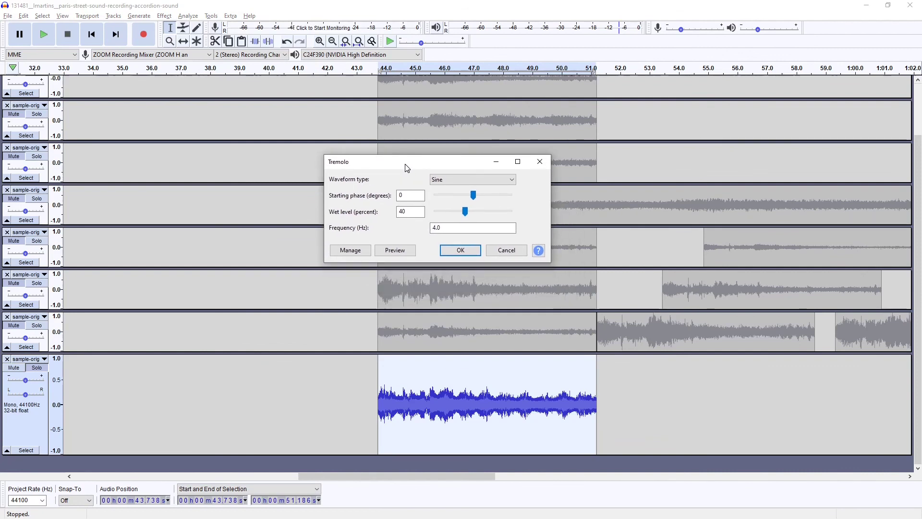
pyautogui.click(477, 179)
pyautogui.click(479, 179)
pyautogui.click(484, 179)
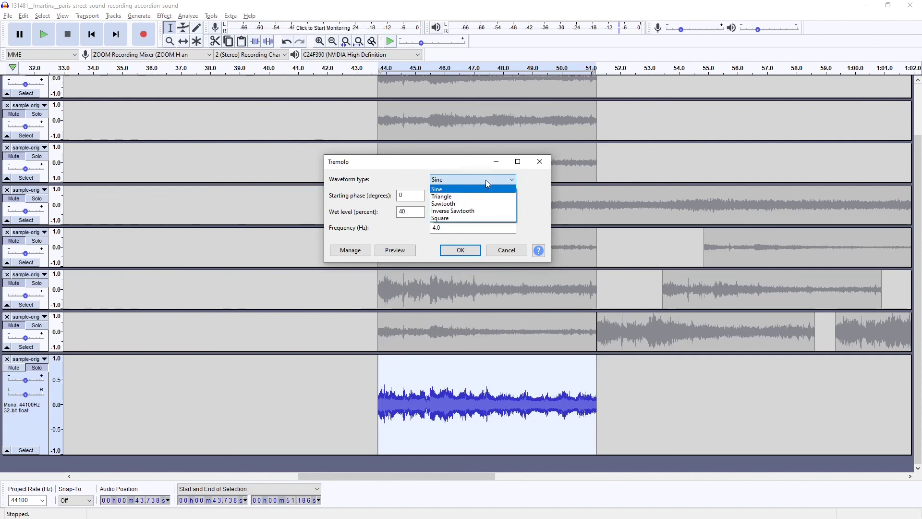
pyautogui.click(455, 217)
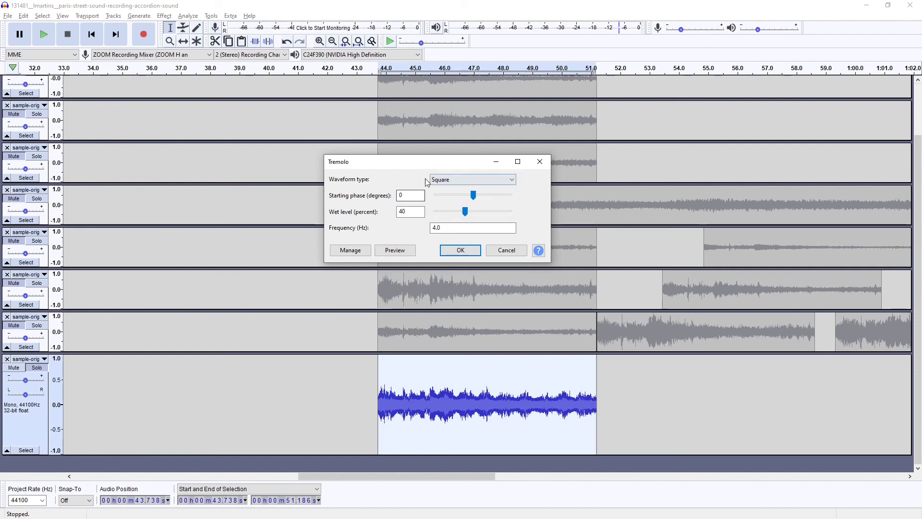
pyautogui.moveTo(464, 211); pyautogui.dragTo(487, 211)
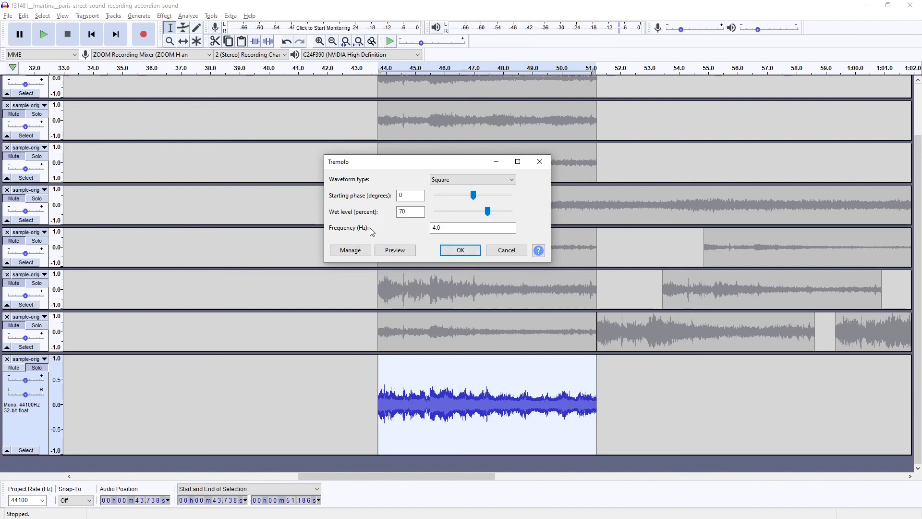
pyautogui.click(462, 250)
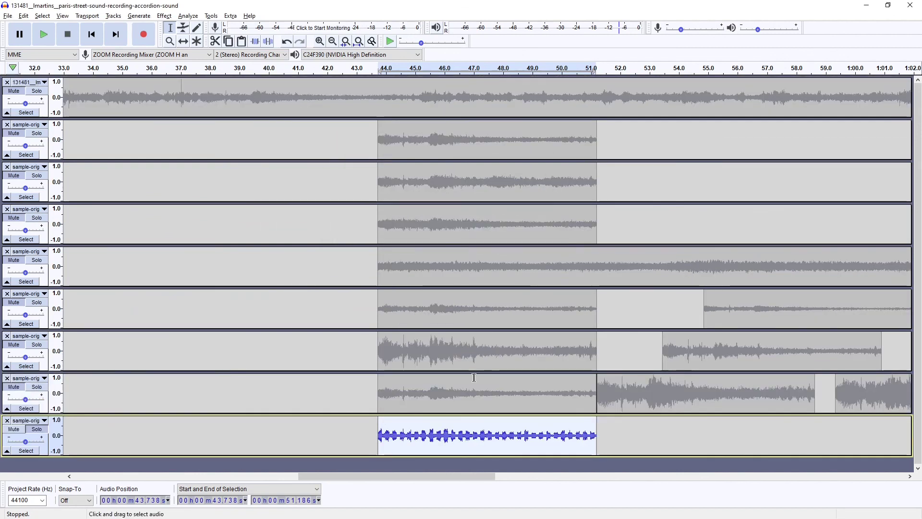
# Play the tremolo clip with its track enlarged, reselect the whole clip and replay its beginning
pyautogui.press('space')
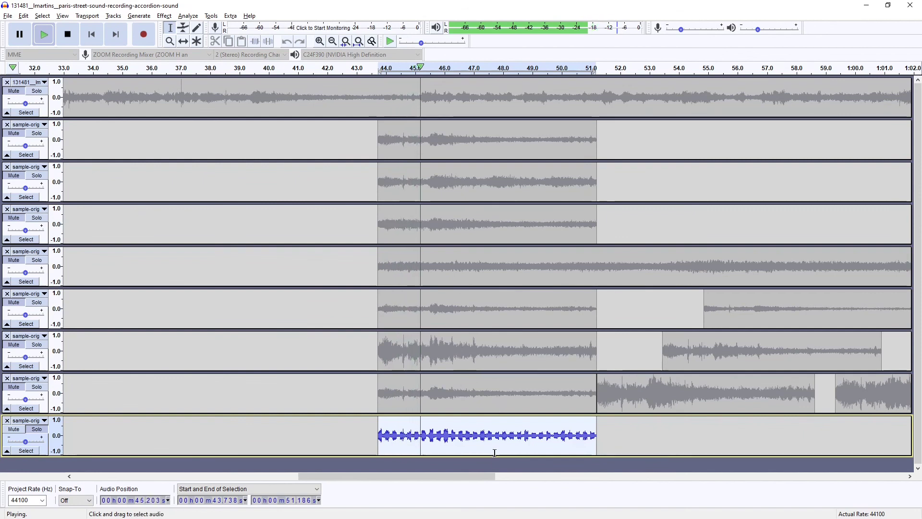
pyautogui.moveTo(495, 459); pyautogui.dragTo(496, 469)
pyautogui.scroll(-1, 498, 378)
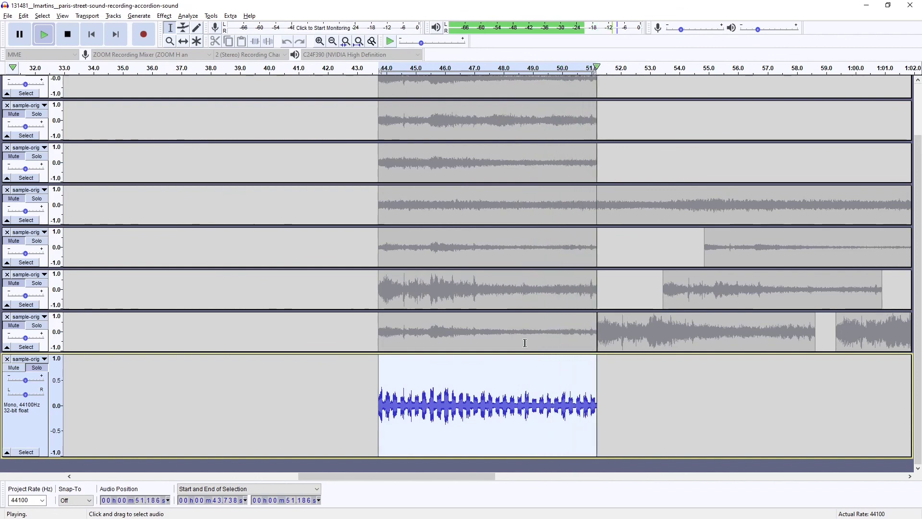
pyautogui.click(458, 374)
pyautogui.doubleClick(457, 374)
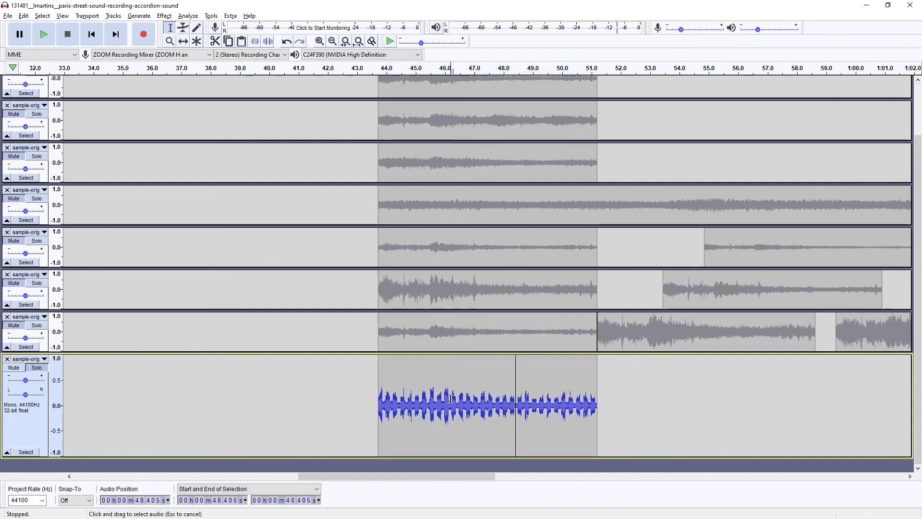
pyautogui.press('space')
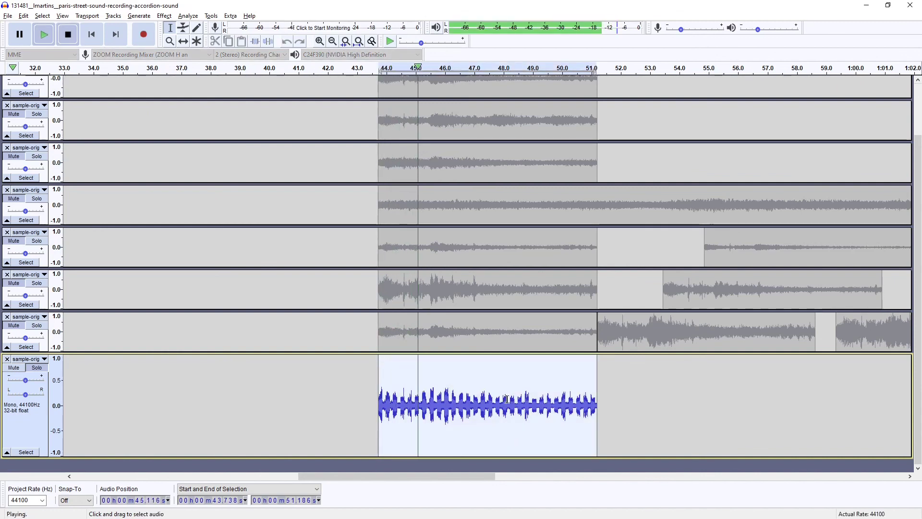
pyautogui.press('space')
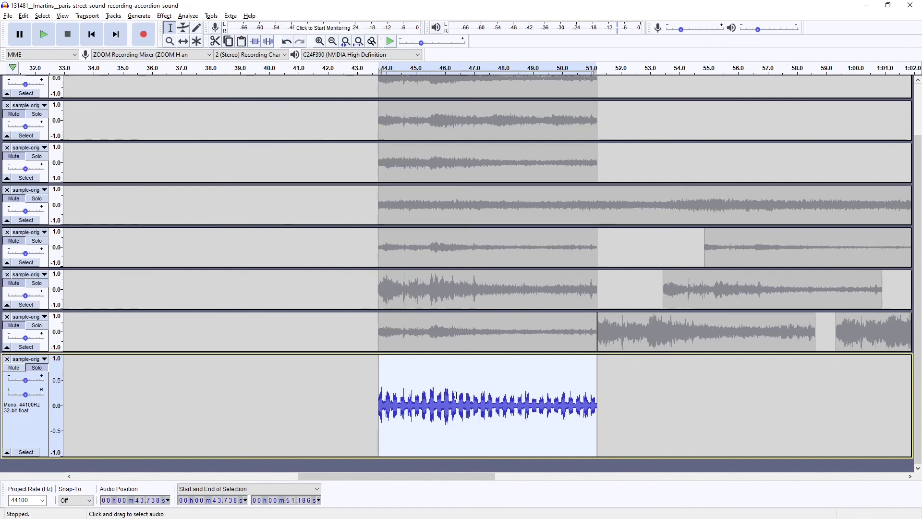
pyautogui.click(493, 403)
pyautogui.doubleClick(486, 404)
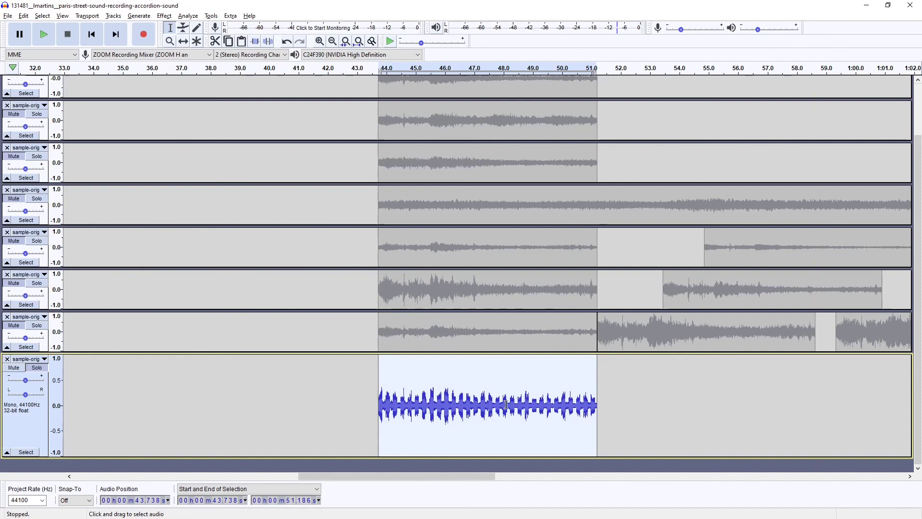
pyautogui.click(525, 380)
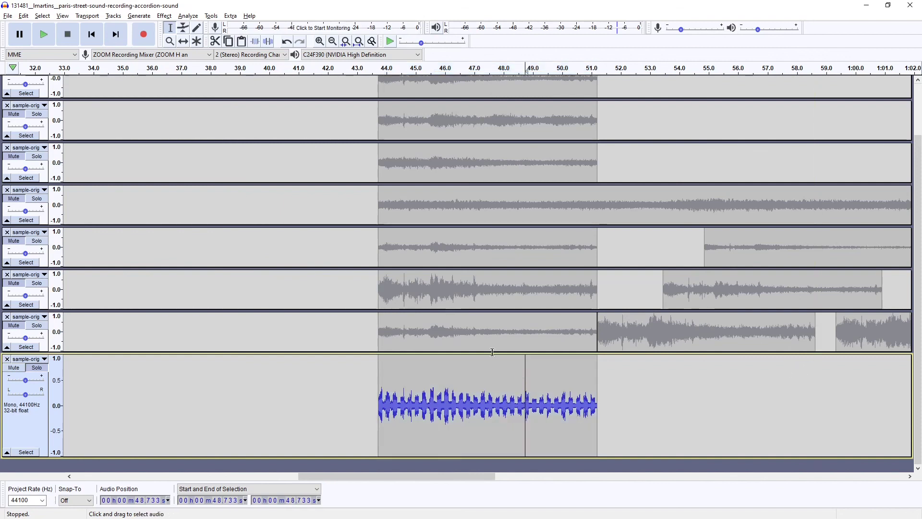
pyautogui.doubleClick(468, 392)
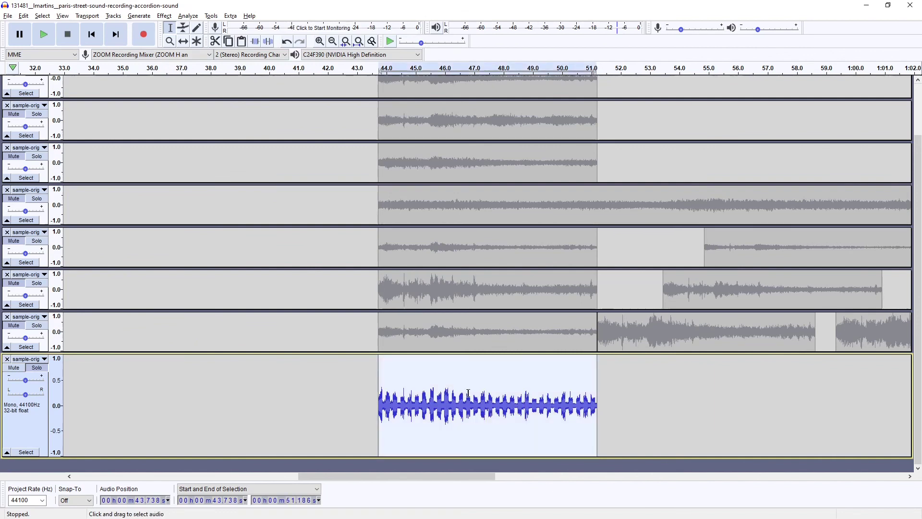
pyautogui.click(169, 17)
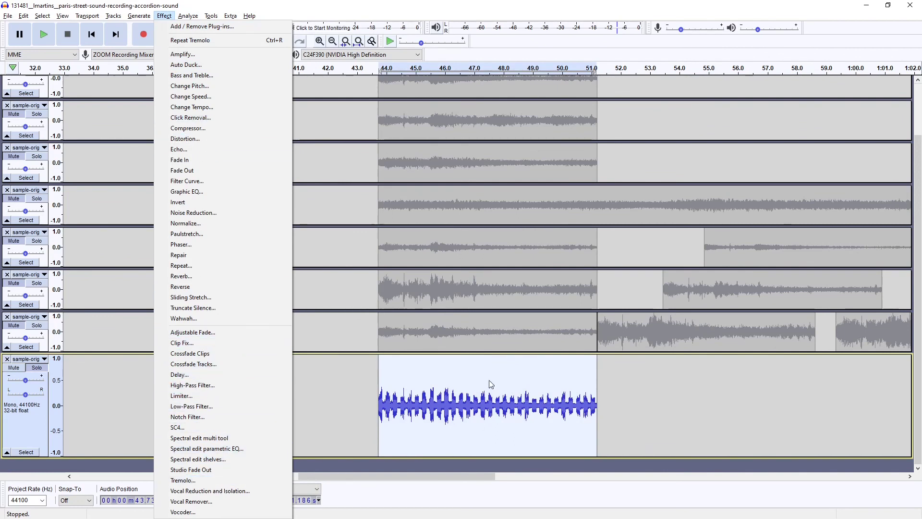
pyautogui.click(471, 379)
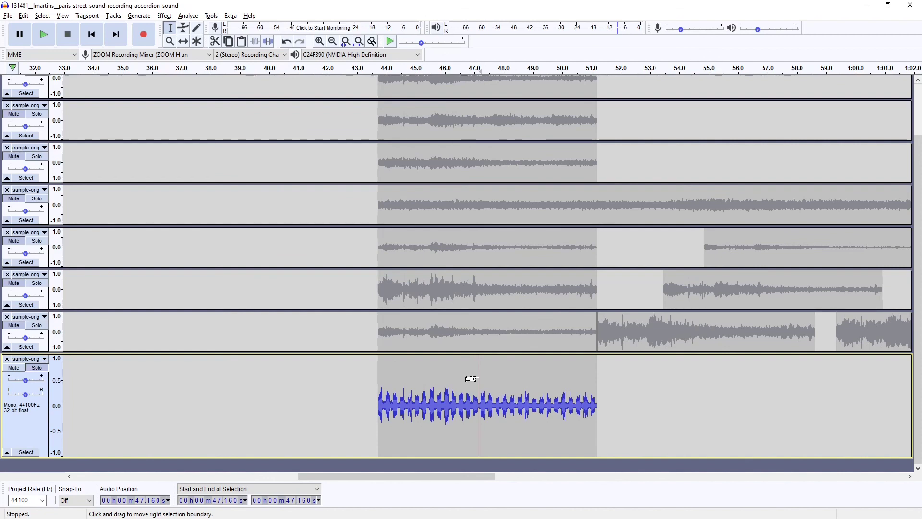
pyautogui.click(541, 383)
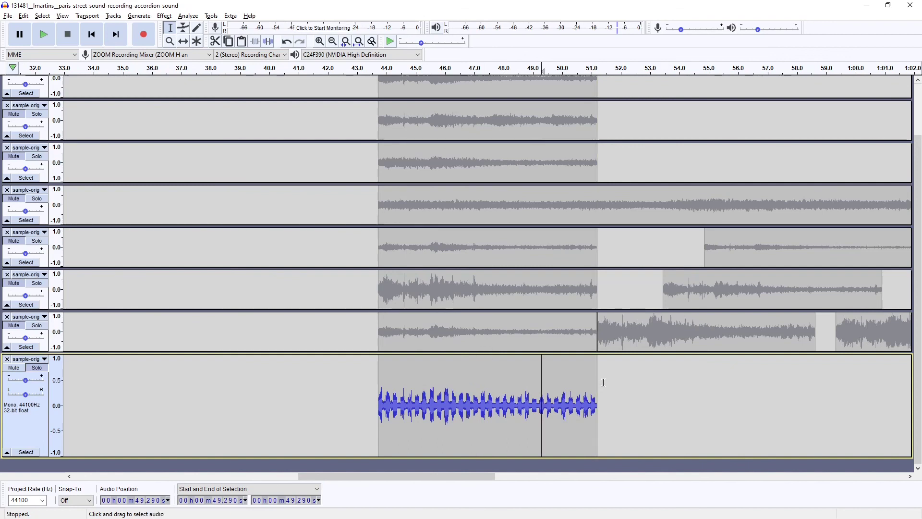